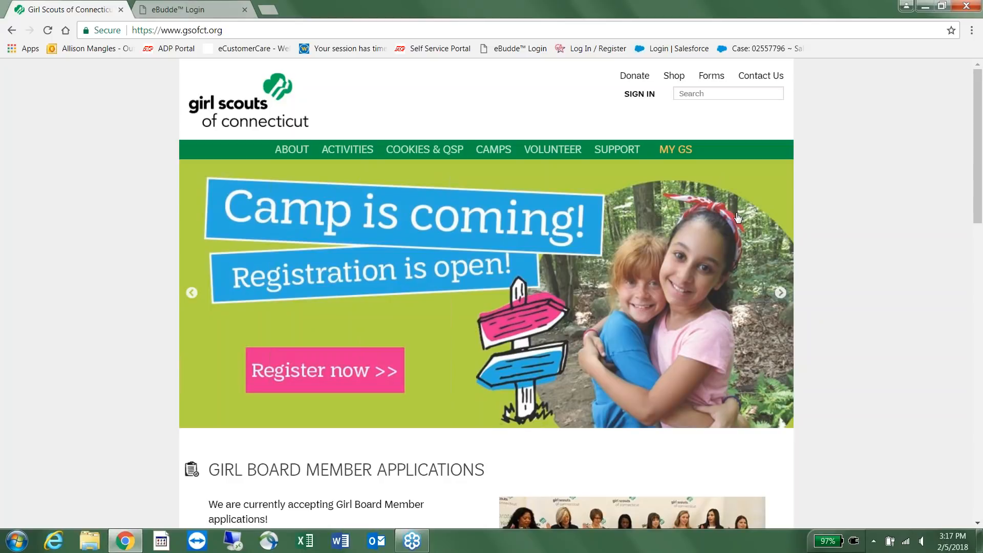
Go to the Cookie Volunteer Resources page from the COOKIES & QSP menu and browse it.
{"action": "mouse_move", "coordinate": [434, 153]}
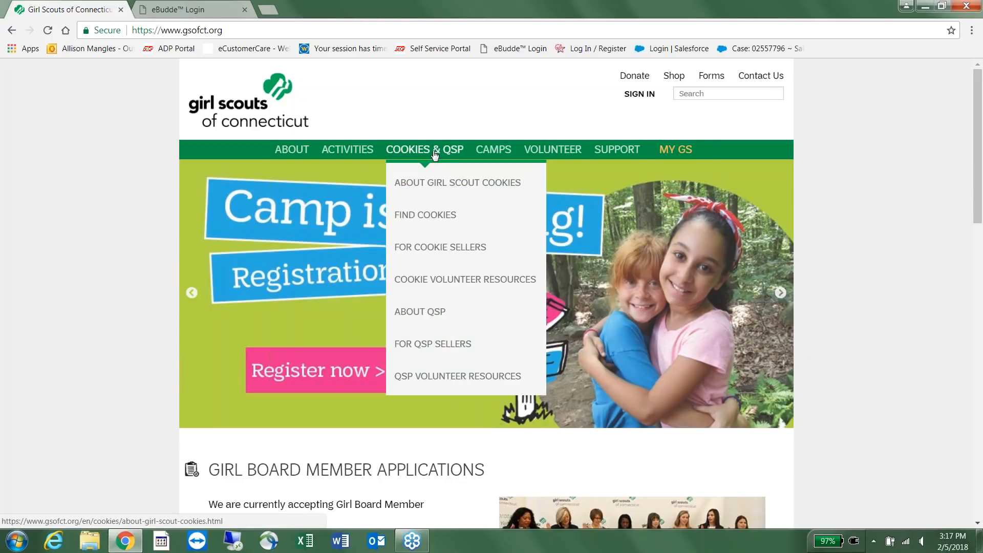
{"action": "left_click", "coordinate": [429, 281]}
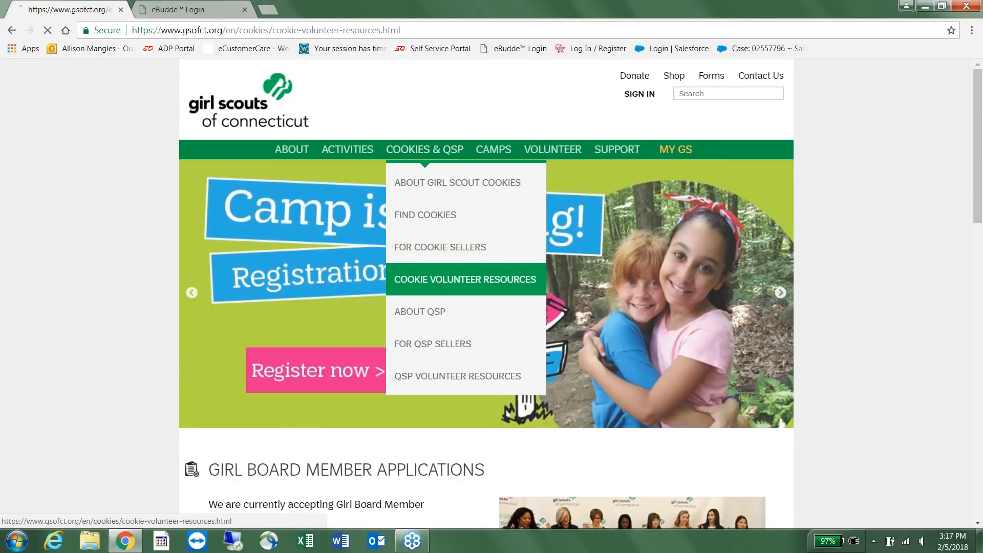
{"action": "scroll", "coordinate": [452, 265], "scroll_direction": "down", "scroll_amount": 5}
{"action": "scroll", "coordinate": [452, 268], "scroll_direction": "down", "scroll_amount": 6}
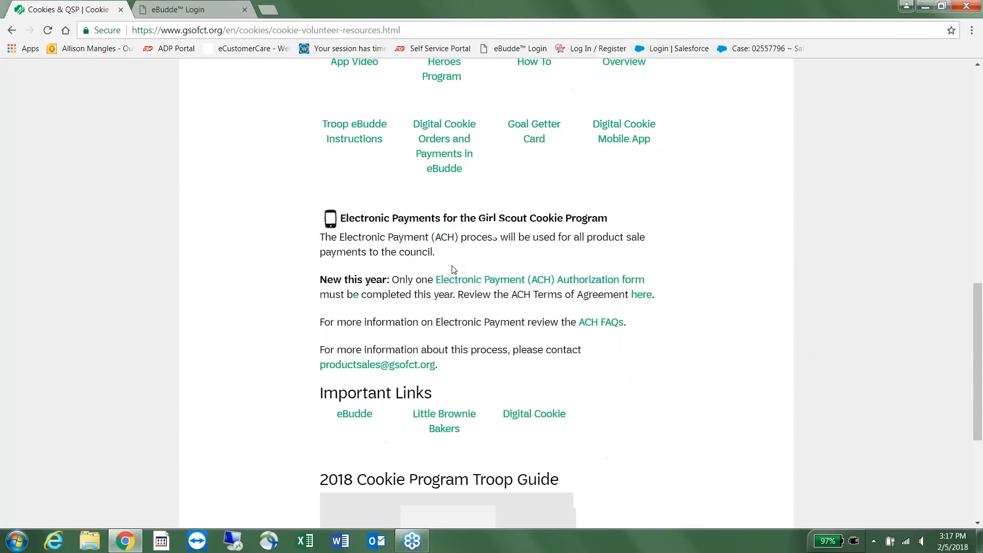
{"action": "scroll", "coordinate": [452, 268], "scroll_direction": "down", "scroll_amount": 1}
{"action": "scroll", "coordinate": [453, 268], "scroll_direction": "up", "scroll_amount": 1}
{"action": "scroll", "coordinate": [444, 183], "scroll_direction": "up", "scroll_amount": 5}
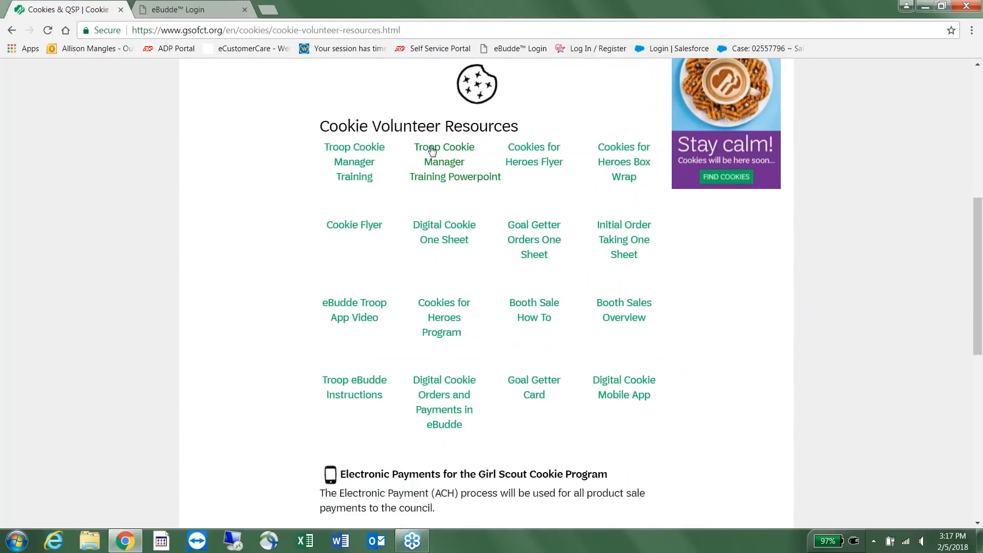
Open the Troop eBudde Instructions PDF, then return to the resources page's Important Links.
{"action": "left_click", "coordinate": [371, 401]}
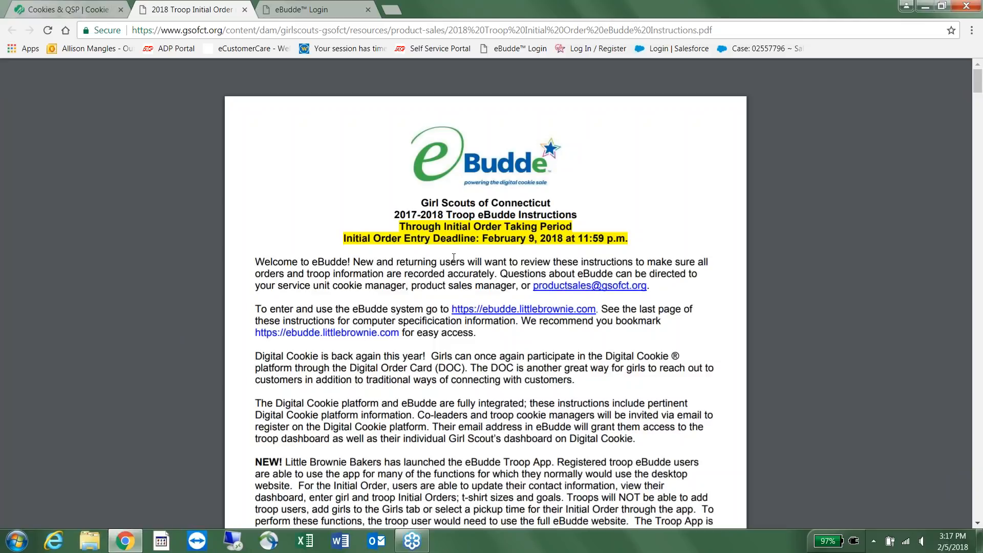
{"action": "left_click", "coordinate": [103, 9]}
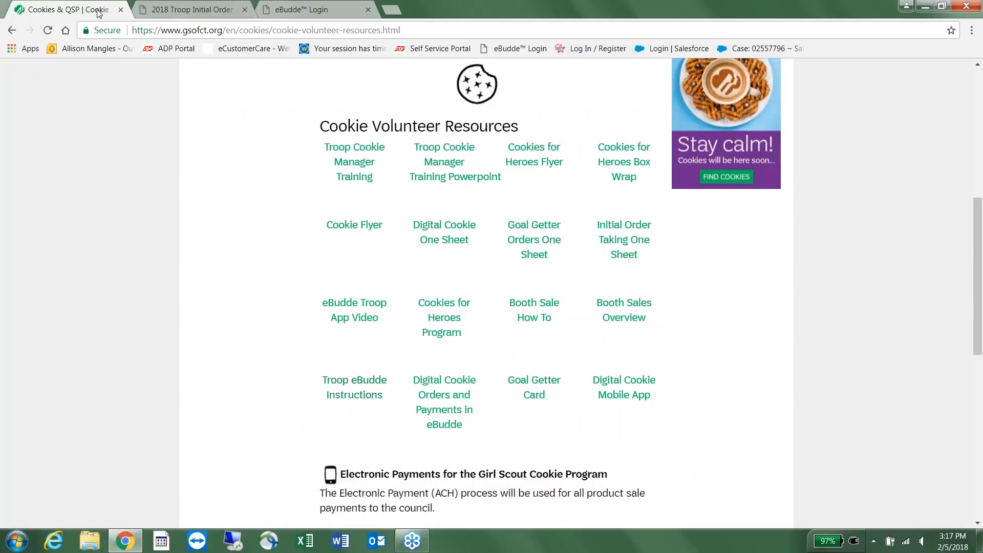
{"action": "scroll", "coordinate": [569, 259], "scroll_direction": "down", "scroll_amount": 7}
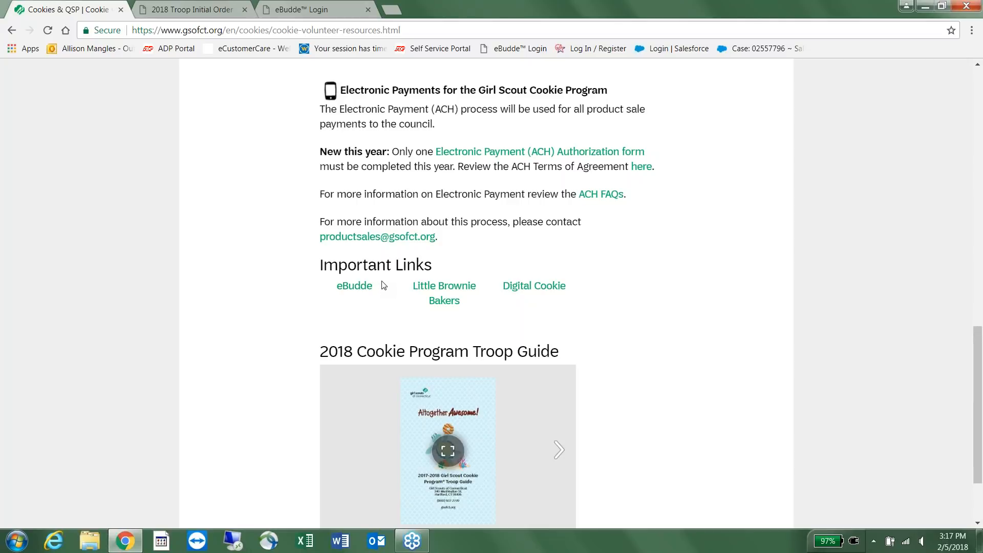
Open the eBudde log-in site from Important Links and close the duplicate log-in tab.
{"action": "left_click", "coordinate": [367, 286]}
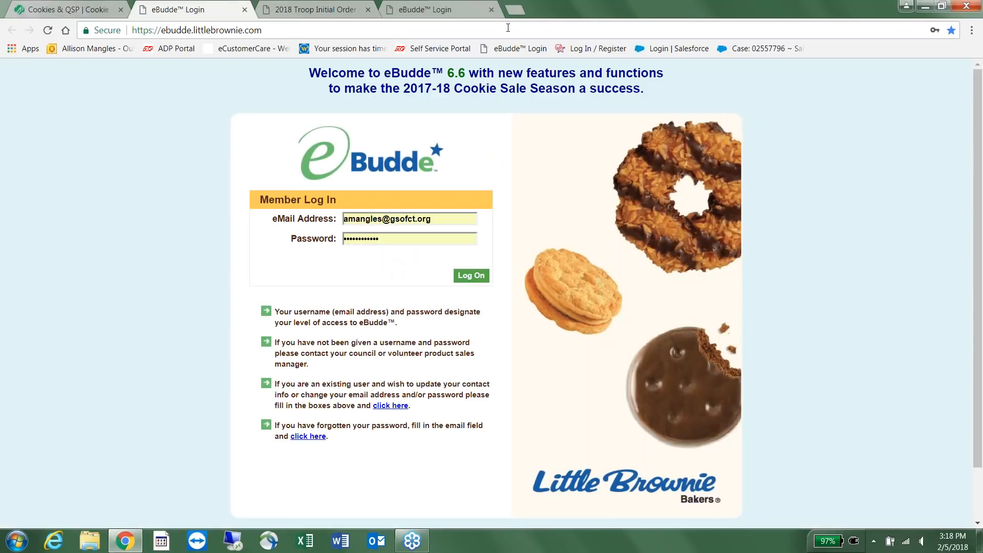
{"action": "left_click", "coordinate": [491, 10]}
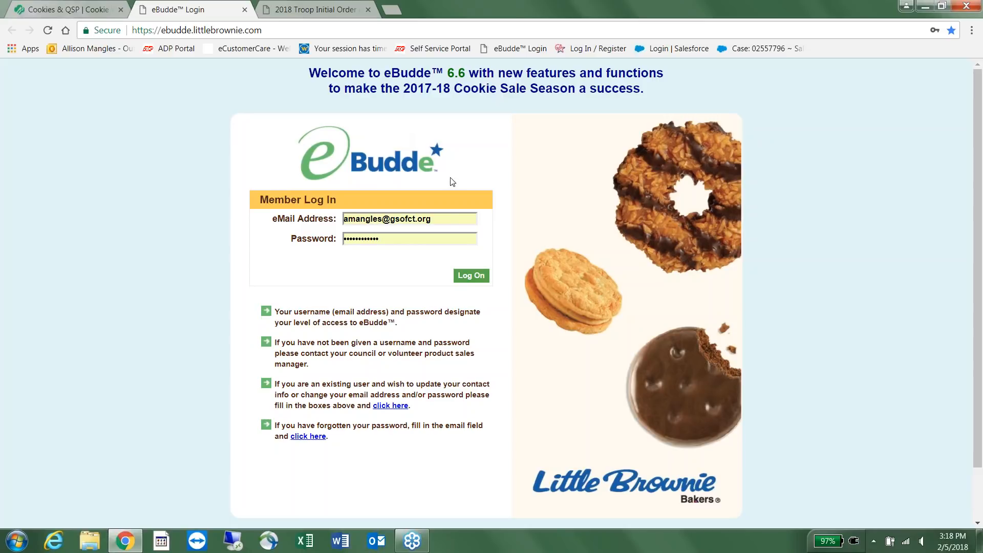
Log in to eBudde with the account e-mail address and password.
{"action": "left_click", "coordinate": [303, 218]}
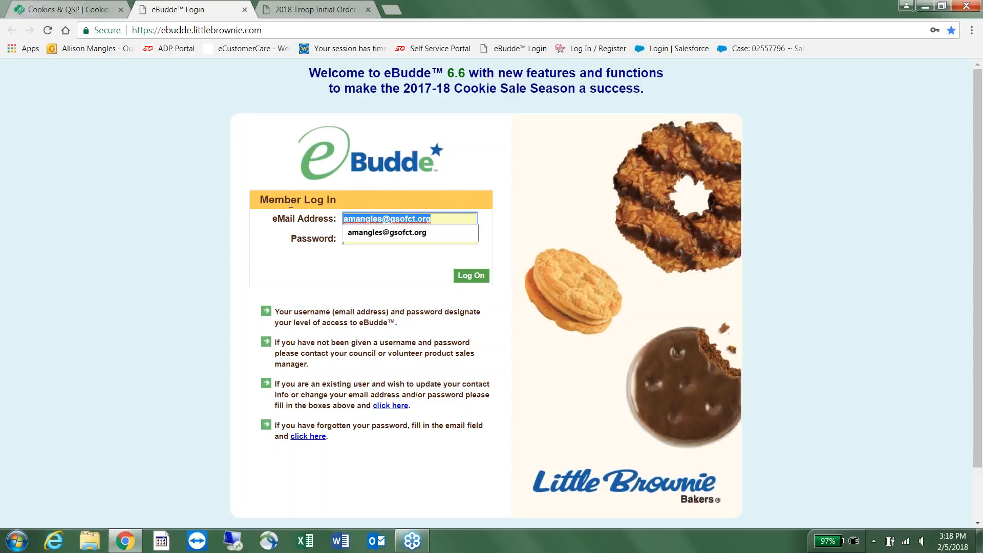
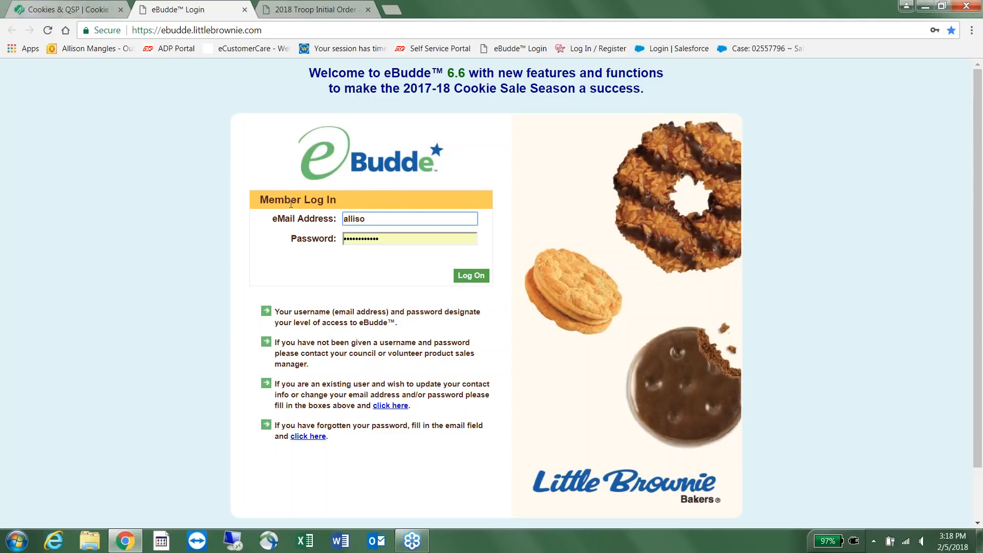
{"action": "key", "text": "Tab"}
{"action": "type", "text": "••••••••"}
{"action": "left_click", "coordinate": [470, 276]}
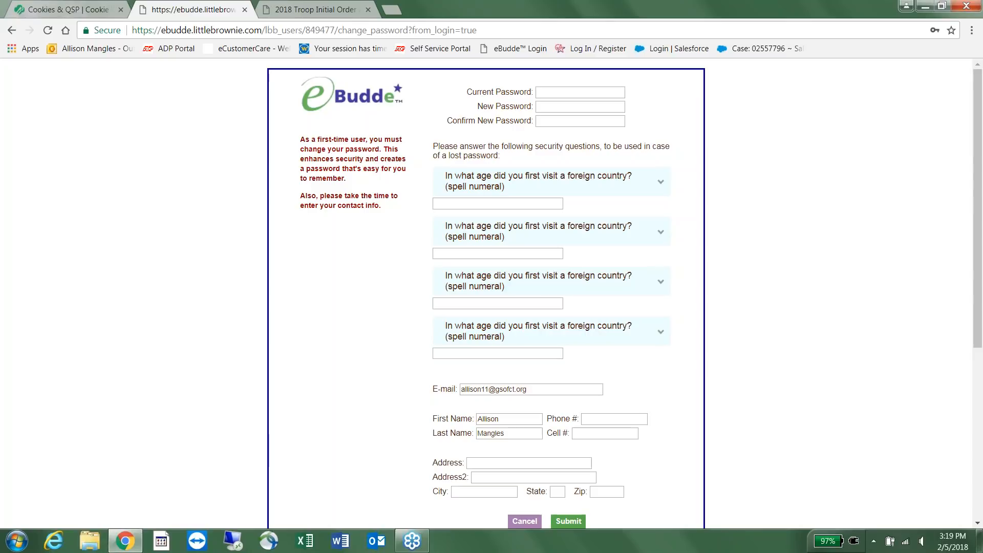
{"action": "left_click", "coordinate": [598, 94]}
Enter the current password, a new strong password, and its confirmation.
{"action": "type", "text": "••••••••"}
{"action": "left_click", "coordinate": [591, 103]}
{"action": "type", "text": "••••••••••"}
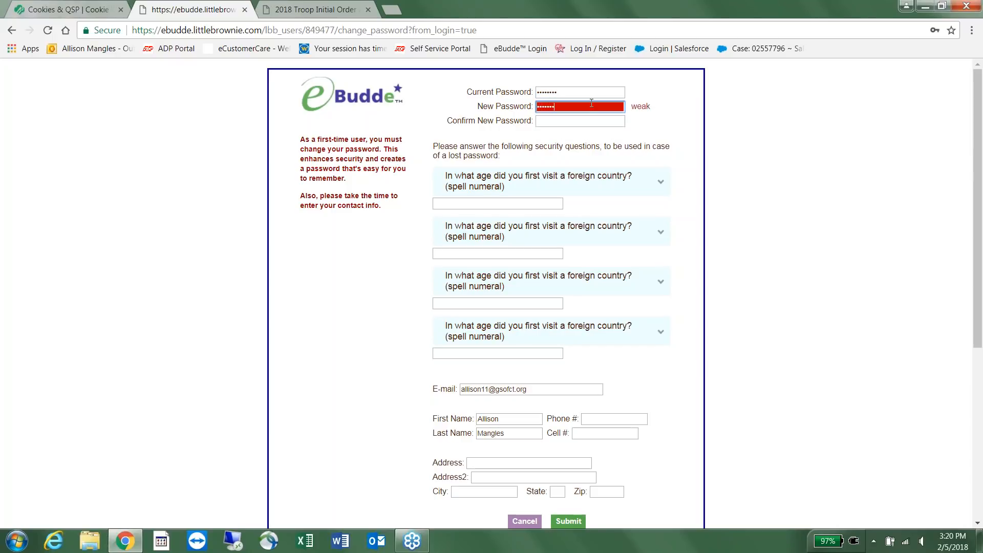
{"action": "left_click", "coordinate": [584, 122]}
{"action": "type", "text": "••••••••••"}
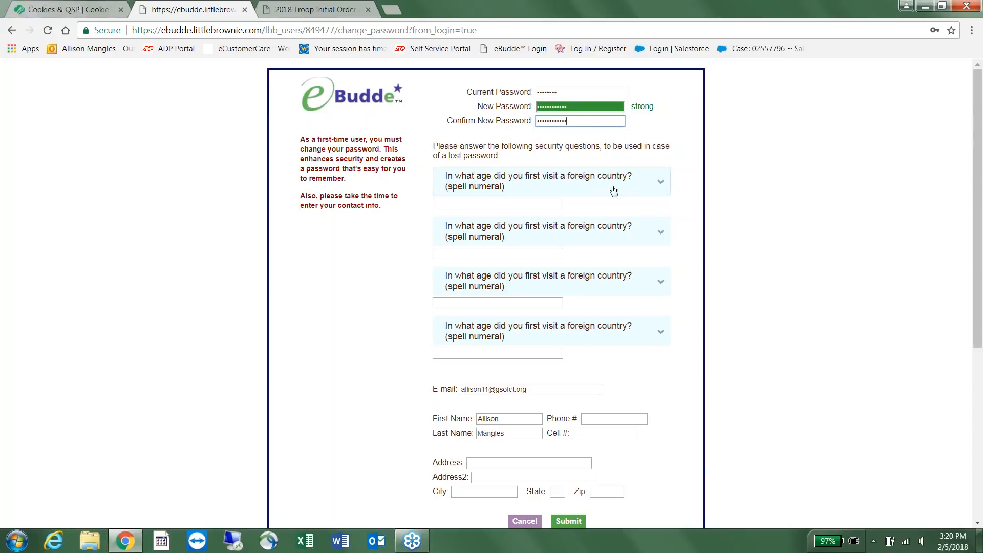
{"action": "left_click", "coordinate": [545, 205]}
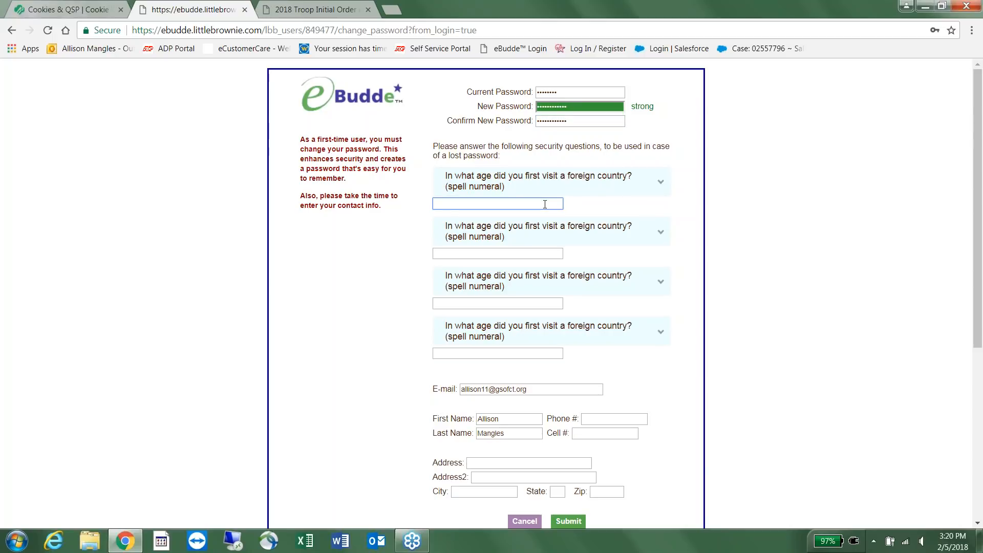
Answer 16 to the first question, then pick restaurant and animal questions answered Diner and Giraffe.
{"action": "type", "text": "16"}
{"action": "left_click", "coordinate": [569, 232]}
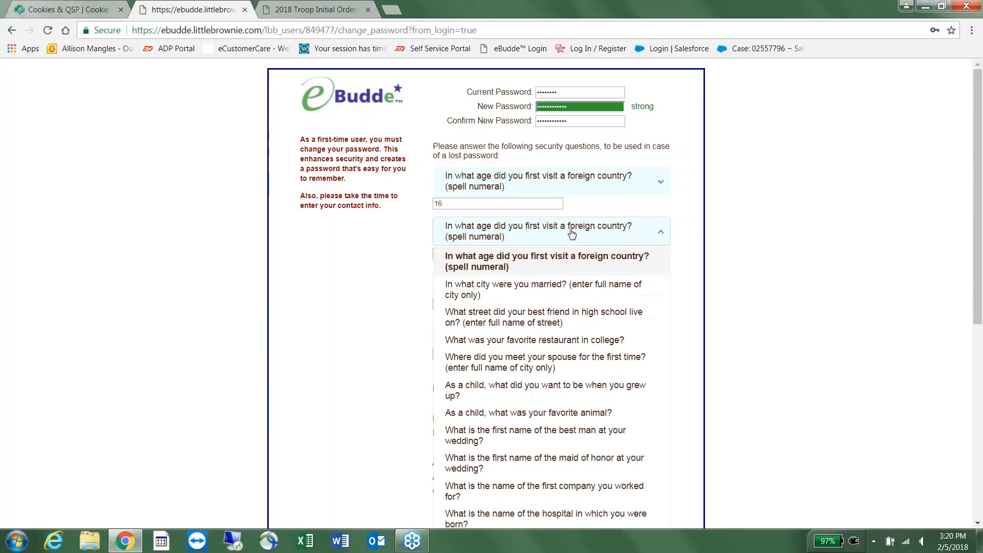
{"action": "left_click", "coordinate": [563, 341]}
{"action": "type", "text": "Diner"}
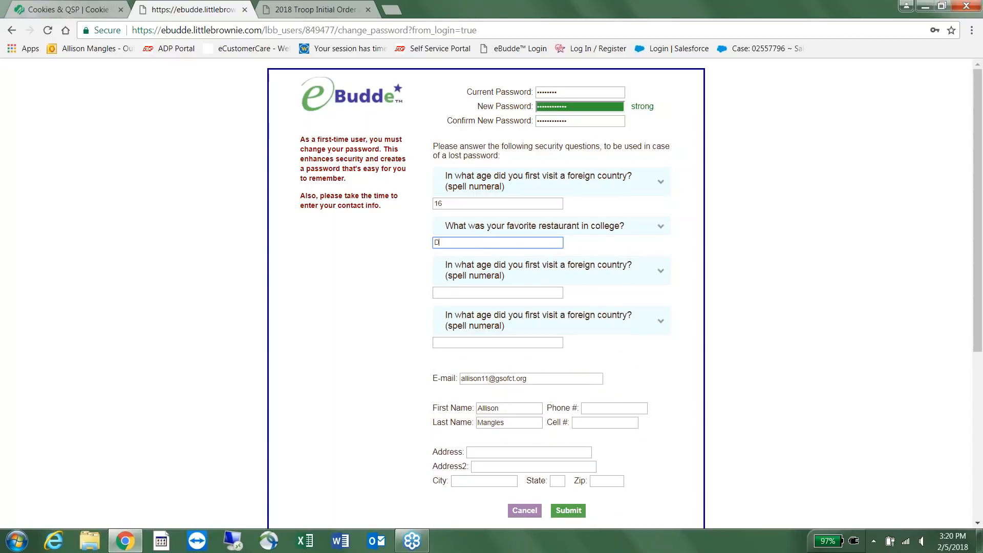
{"action": "left_click", "coordinate": [515, 270]}
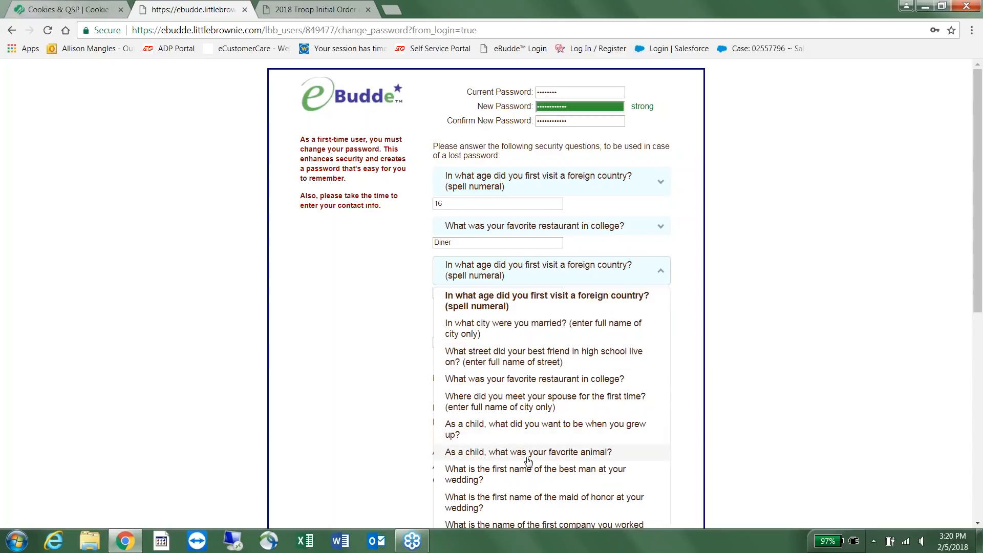
{"action": "left_click", "coordinate": [514, 452]}
{"action": "left_click", "coordinate": [495, 282]}
{"action": "type", "text": "Giraffe"}
Choose the what-you-wanted-to-be question for the fourth slot and answer Author.
{"action": "left_click", "coordinate": [625, 312]}
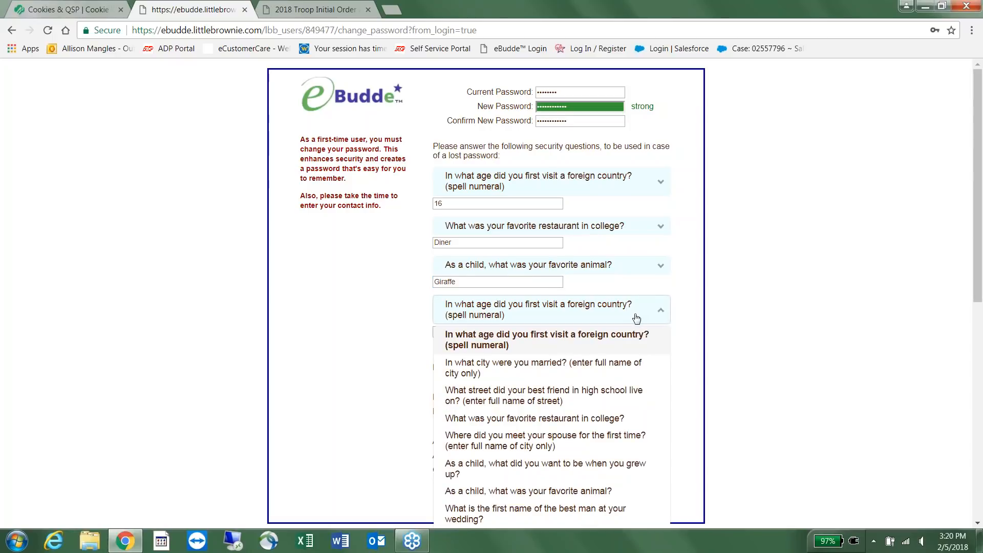
{"action": "left_click", "coordinate": [635, 467]}
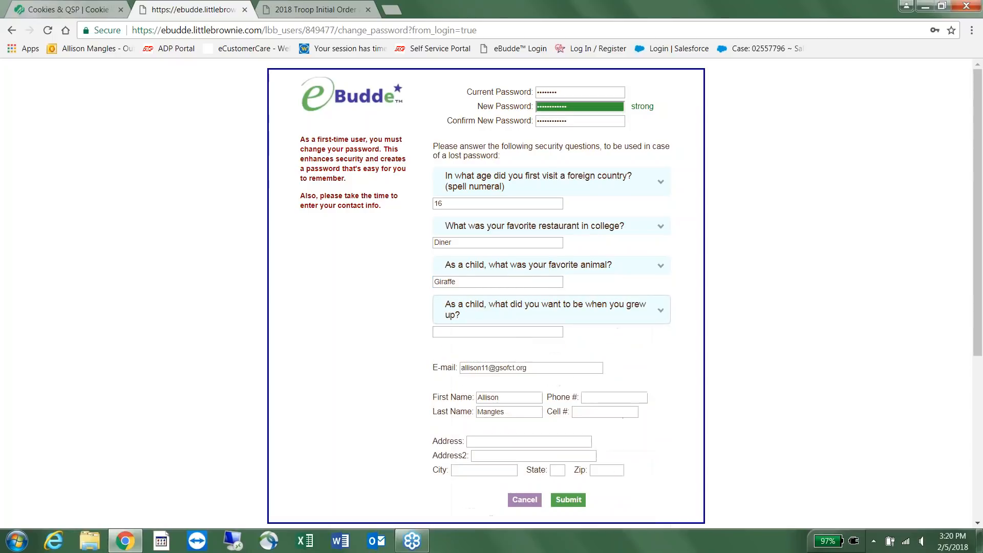
{"action": "left_click", "coordinate": [512, 332]}
{"action": "type", "text": "Author"}
{"action": "scroll", "coordinate": [641, 317], "scroll_direction": "down", "scroll_amount": 1}
{"action": "scroll", "coordinate": [641, 321], "scroll_direction": "down", "scroll_amount": 2}
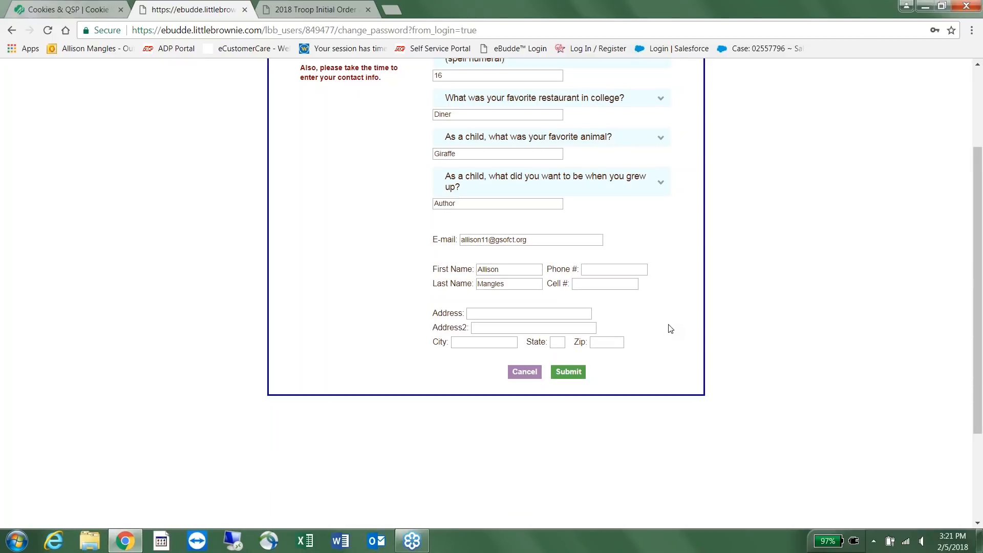
Enter the contact's phone number, street address, suite and corrected city name.
{"action": "left_click", "coordinate": [625, 269]}
{"action": "left_click", "coordinate": [542, 314]}
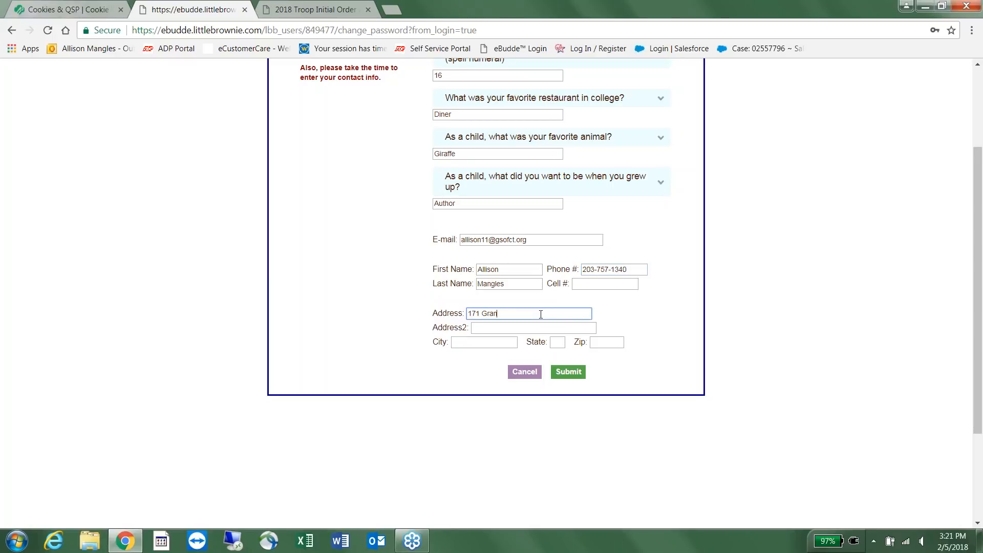
{"action": "key", "text": "Tab"}
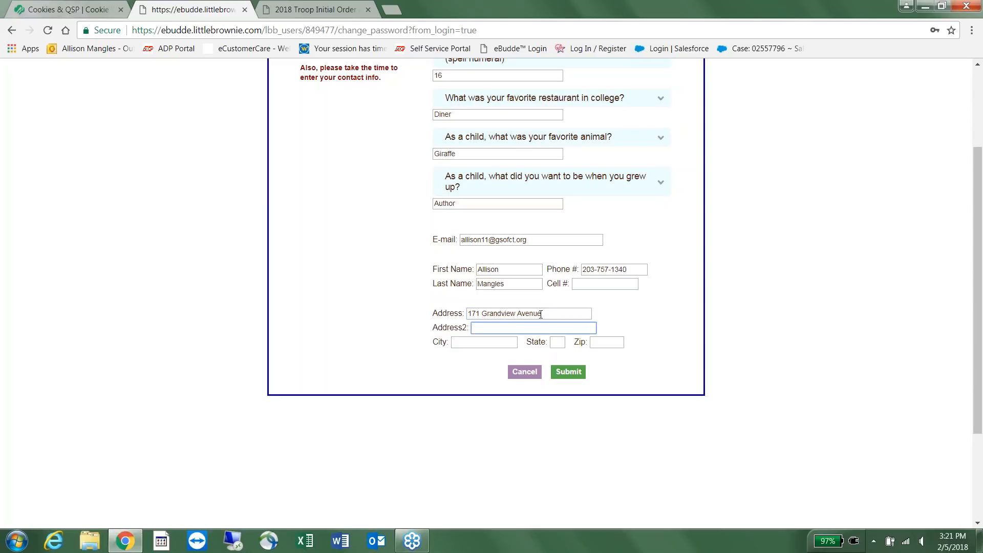
{"action": "type", "text": "Suite 102"}
{"action": "key", "text": "Tab"}
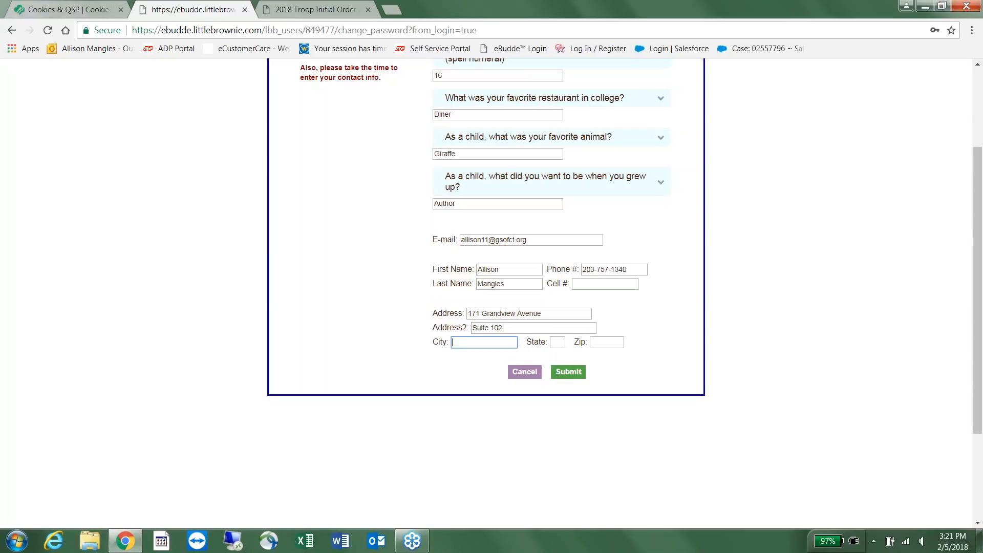
{"action": "type", "text": "Waterbiry"}
{"action": "key", "text": "Tab"}
{"action": "left_click", "coordinate": [481, 341]}
{"action": "key", "text": "BackSpace"}
{"action": "type", "text": "u"}
Set the state to CT, enter the zip code, and submit the form.
{"action": "left_click", "coordinate": [553, 342]}
{"action": "type", "text": "CT"}
{"action": "key", "text": "Tab"}
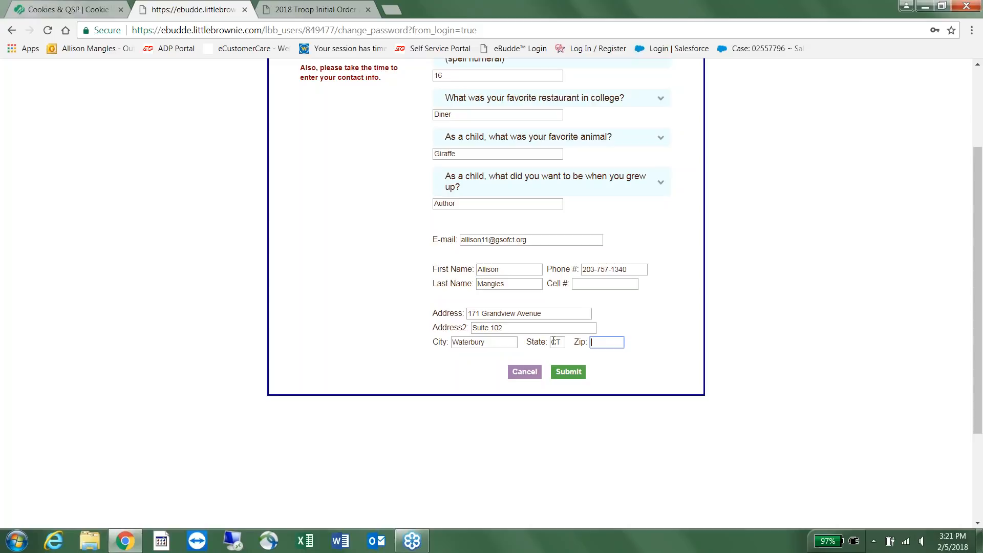
{"action": "type", "text": "06708"}
{"action": "scroll", "coordinate": [751, 238], "scroll_direction": "up", "scroll_amount": 5}
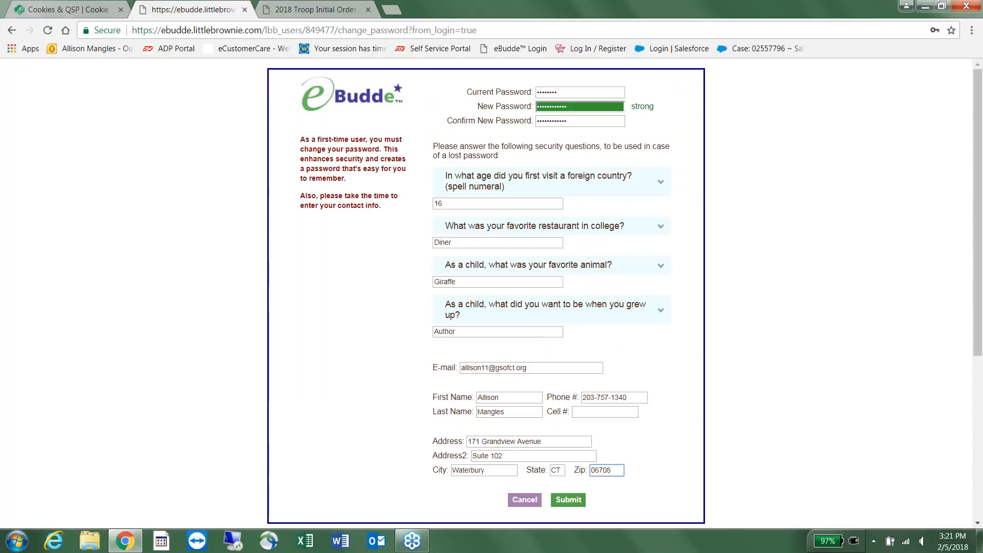
{"action": "scroll", "coordinate": [699, 435], "scroll_direction": "down", "scroll_amount": 3}
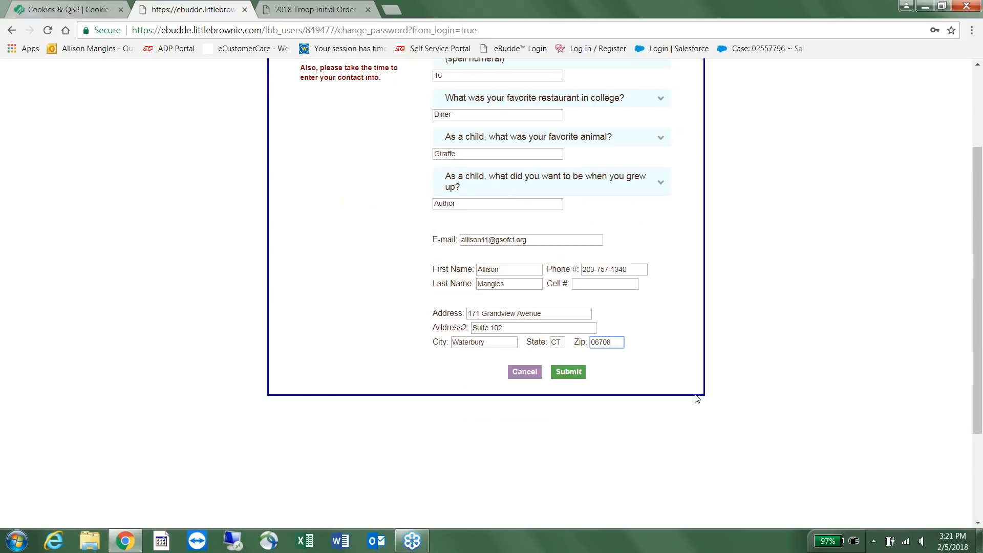
{"action": "left_click", "coordinate": [568, 374]}
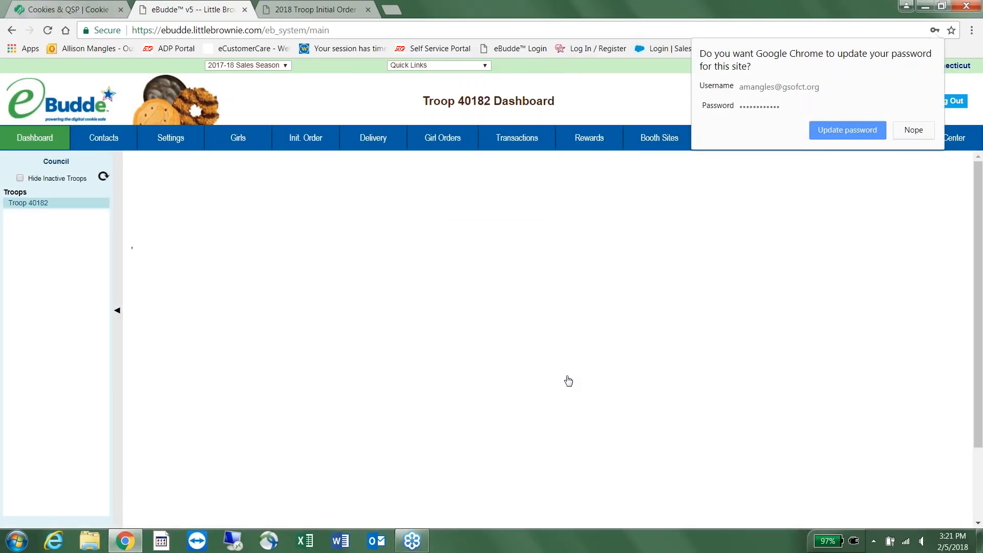
Decline the browser's update-password prompt with Nope.
{"action": "left_click", "coordinate": [914, 130]}
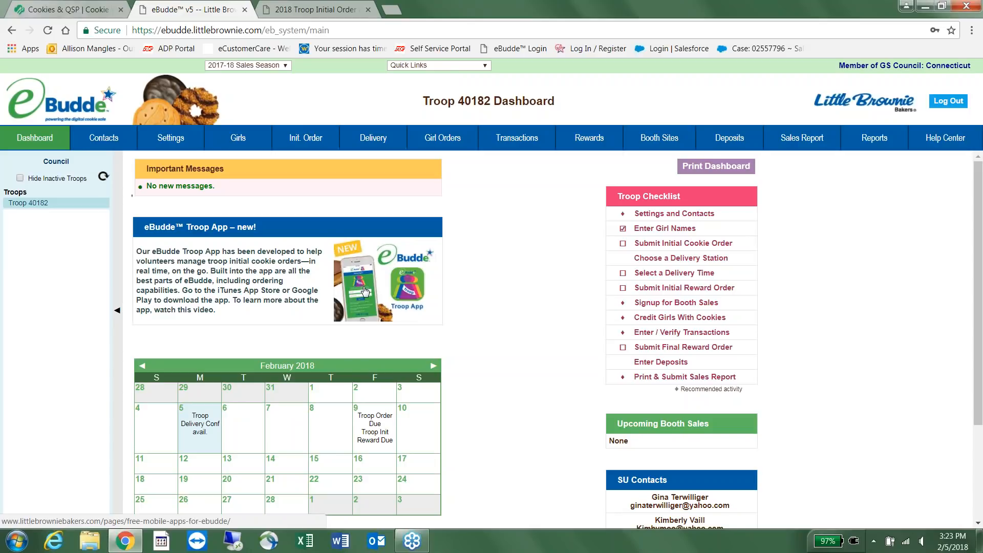
{"action": "scroll", "coordinate": [365, 291], "scroll_direction": "down", "scroll_amount": 2}
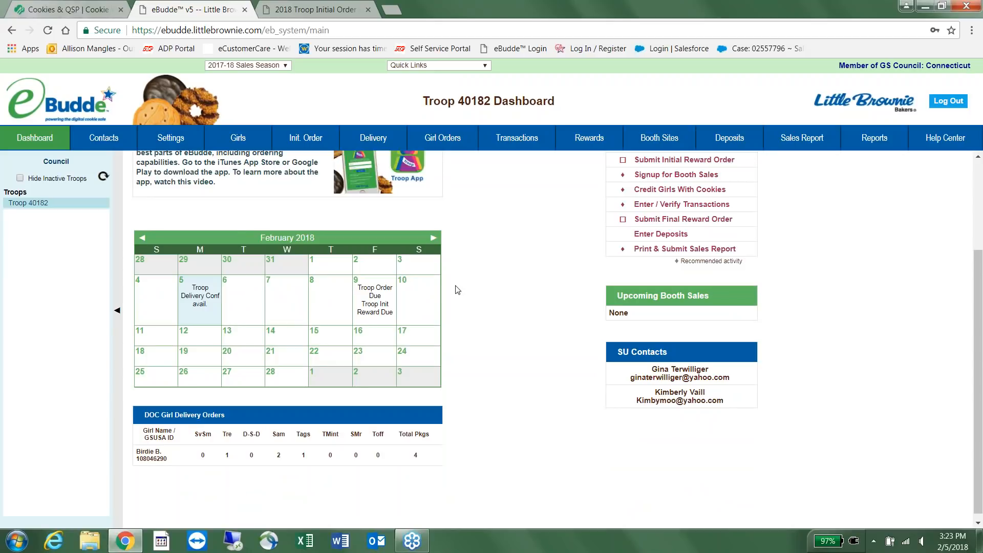
{"action": "left_click", "coordinate": [434, 238]}
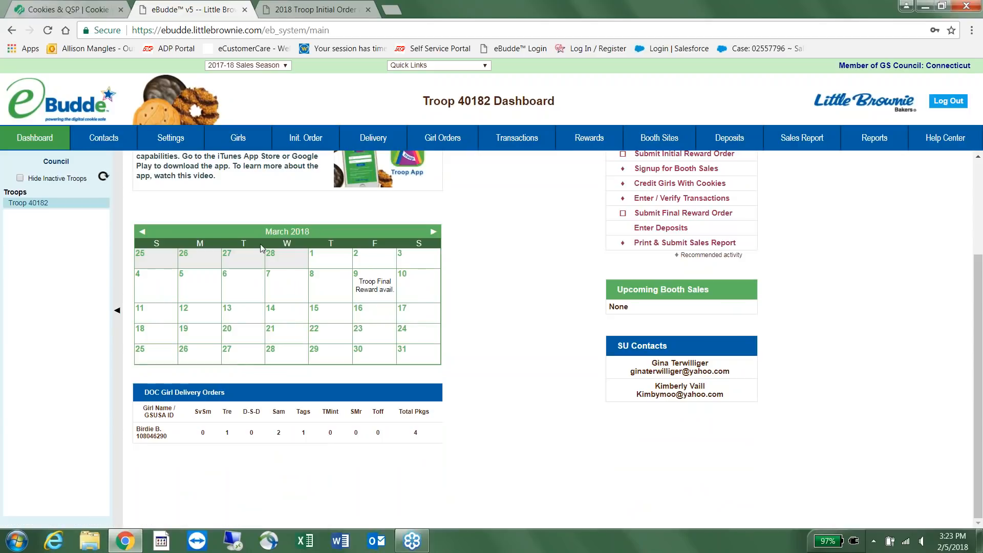
{"action": "left_click", "coordinate": [144, 232]}
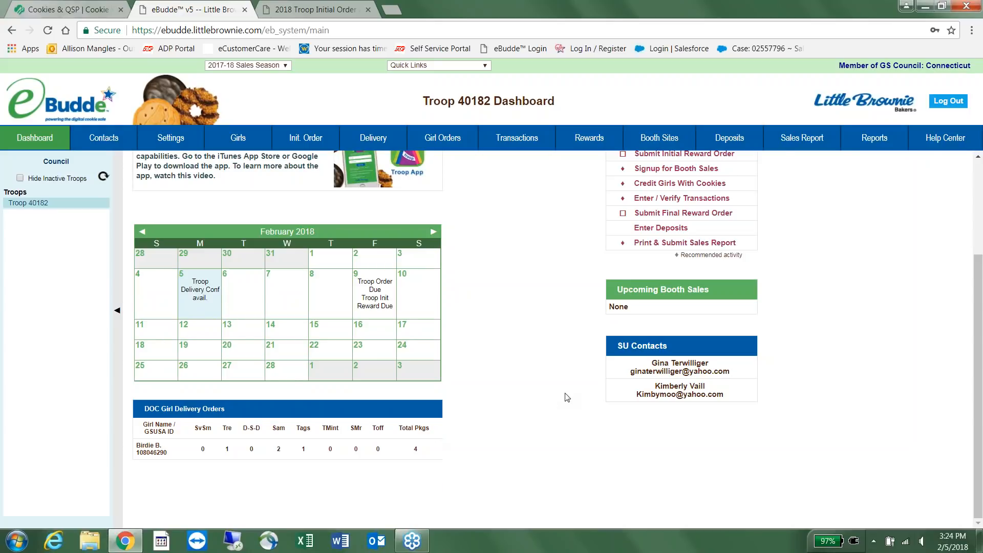
{"action": "scroll", "coordinate": [561, 407], "scroll_direction": "up", "scroll_amount": 3}
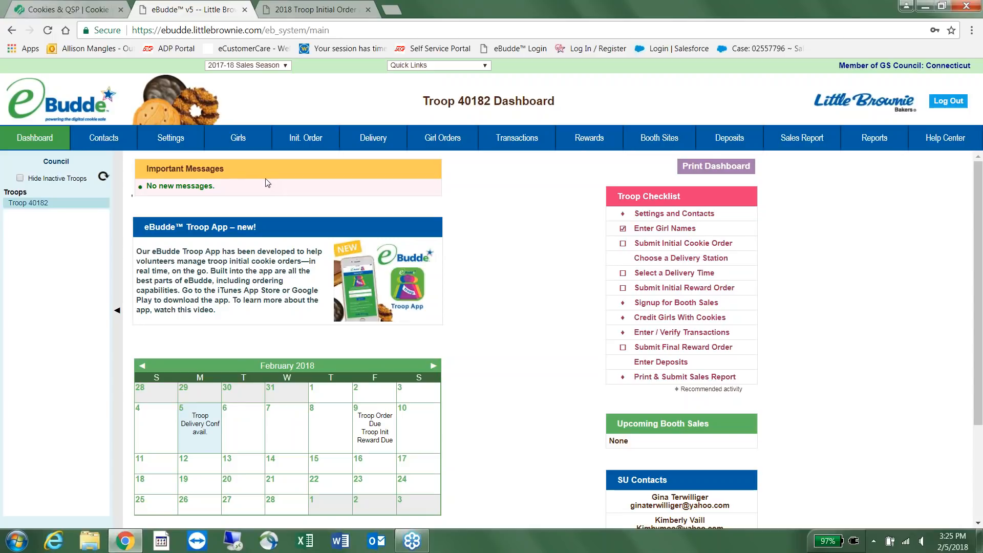
Add a cell phone number to the troop contact's details and submit the change.
{"action": "left_click", "coordinate": [103, 138]}
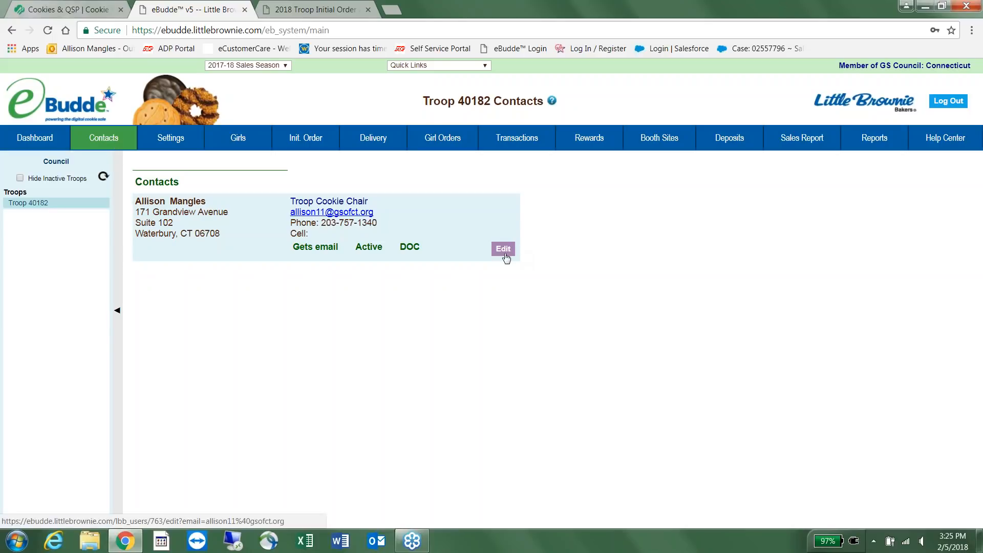
{"action": "left_click", "coordinate": [505, 255]}
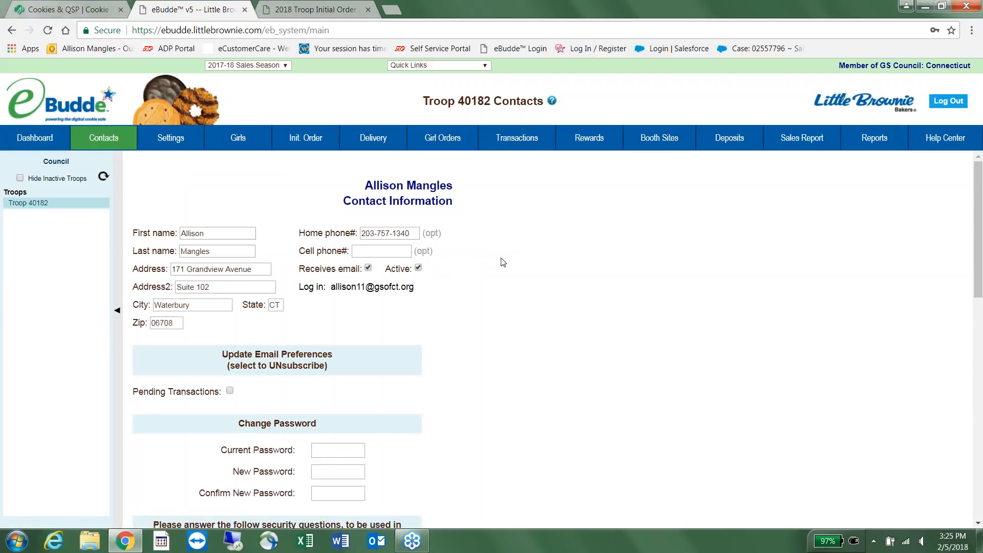
{"action": "left_click", "coordinate": [382, 251]}
{"action": "type", "text": "203-999-9999"}
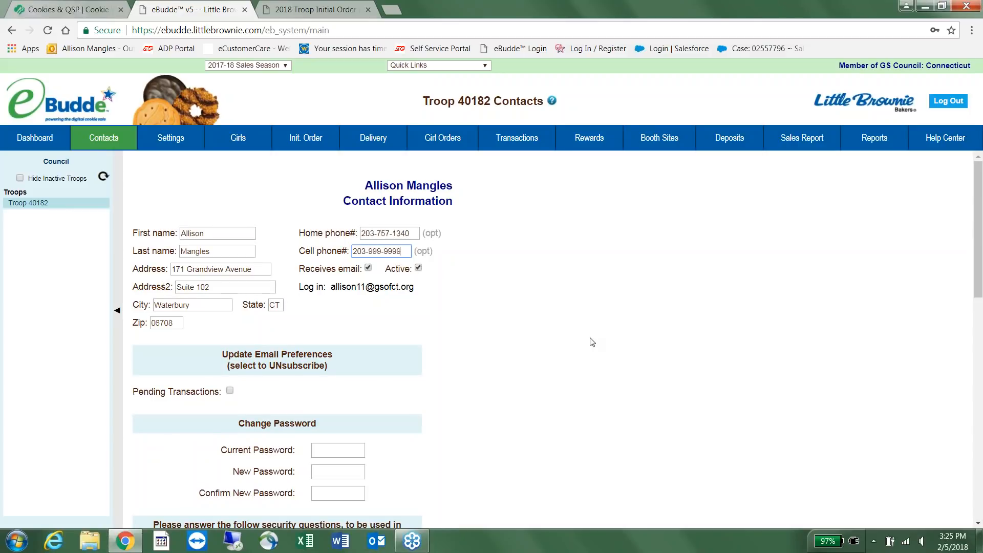
{"action": "scroll", "coordinate": [593, 342], "scroll_direction": "down", "scroll_amount": 3}
{"action": "scroll", "coordinate": [593, 342], "scroll_direction": "down", "scroll_amount": 1}
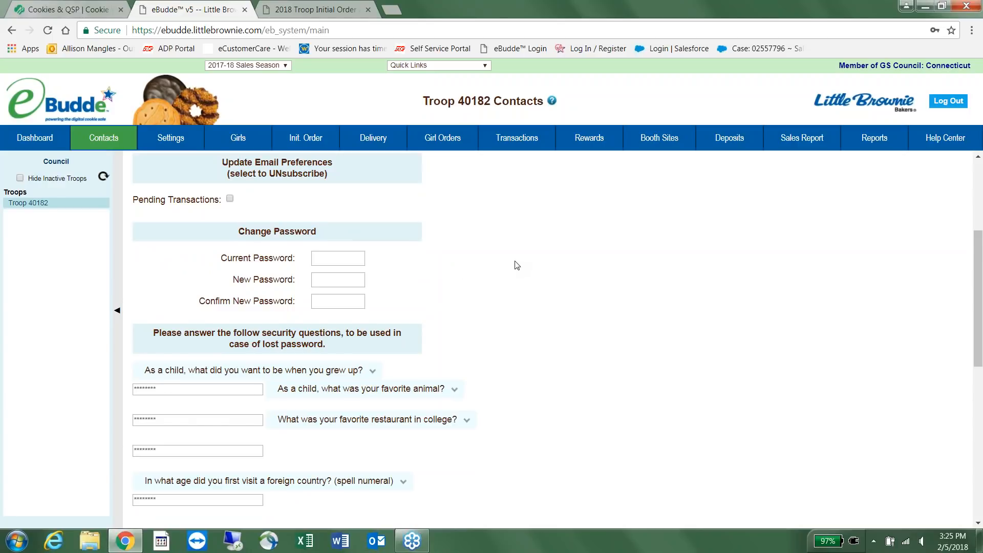
{"action": "scroll", "coordinate": [514, 267], "scroll_direction": "down", "scroll_amount": 2}
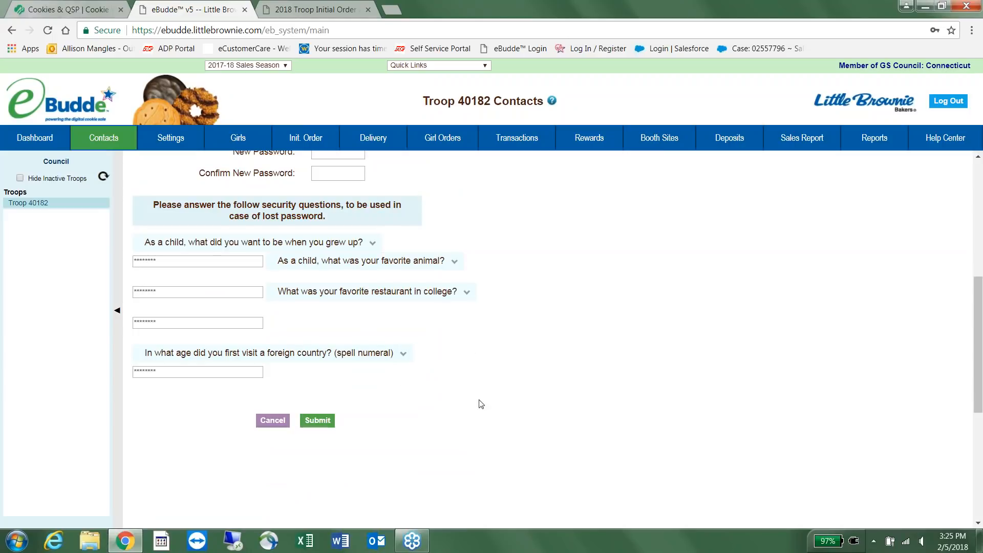
{"action": "left_click", "coordinate": [318, 421]}
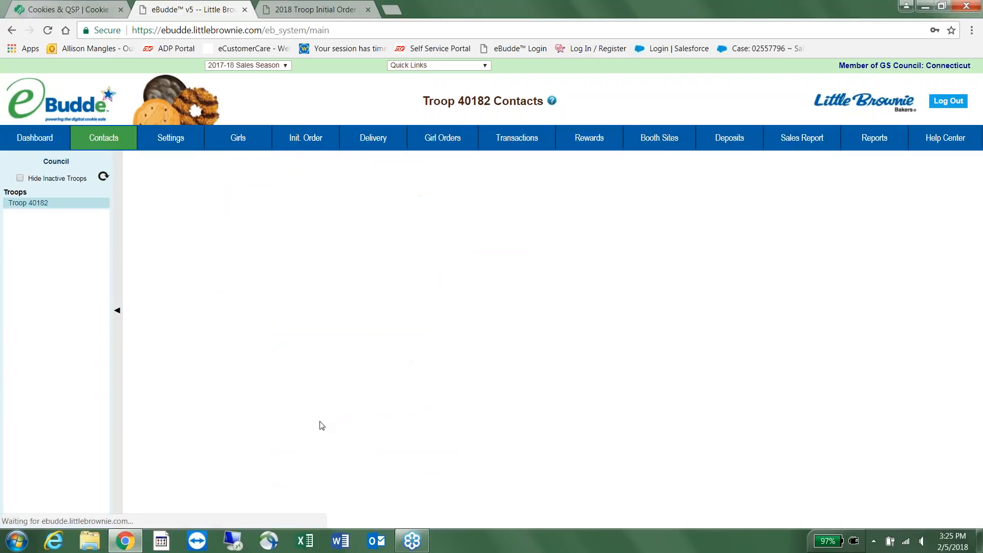
Open the troop settings page in edit mode.
{"action": "left_click", "coordinate": [161, 136]}
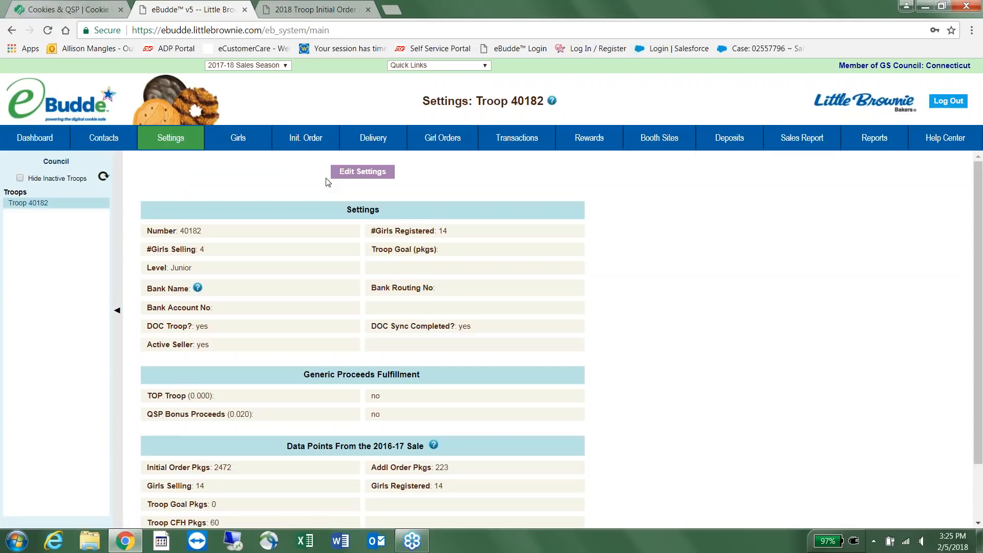
{"action": "left_click", "coordinate": [358, 172]}
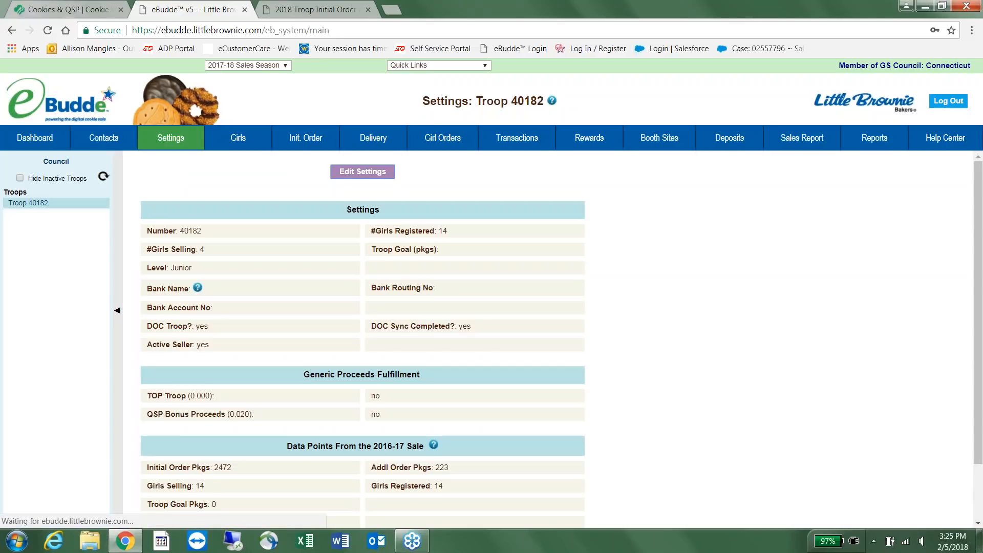
{"action": "scroll", "coordinate": [372, 343], "scroll_direction": "down", "scroll_amount": 2}
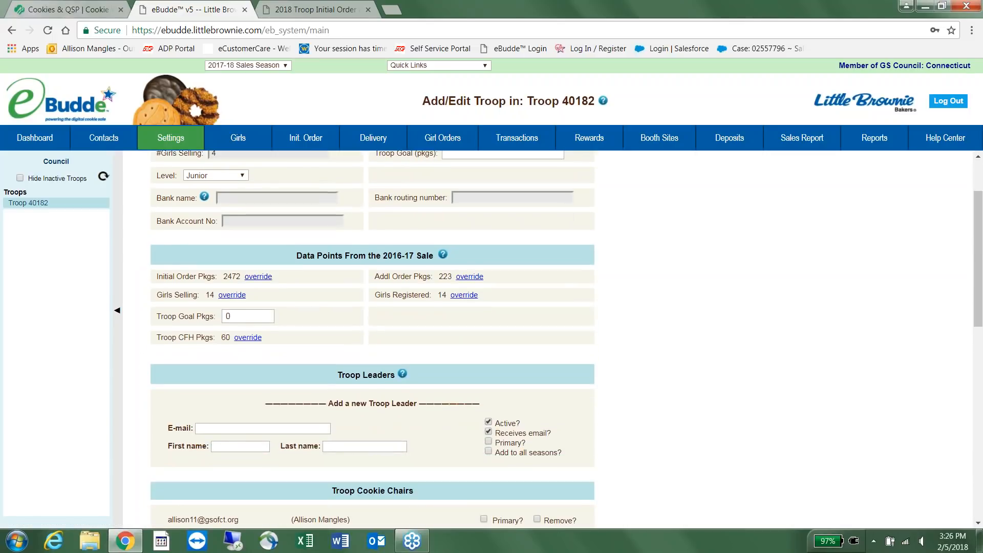
{"action": "scroll", "coordinate": [368, 190], "scroll_direction": "down", "scroll_amount": 5}
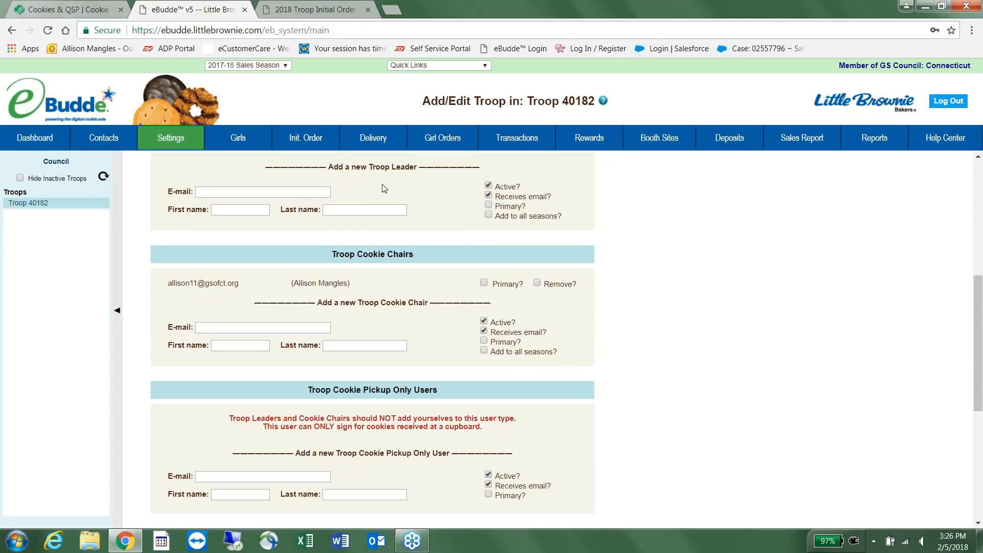
{"action": "scroll", "coordinate": [382, 189], "scroll_direction": "up", "scroll_amount": 1}
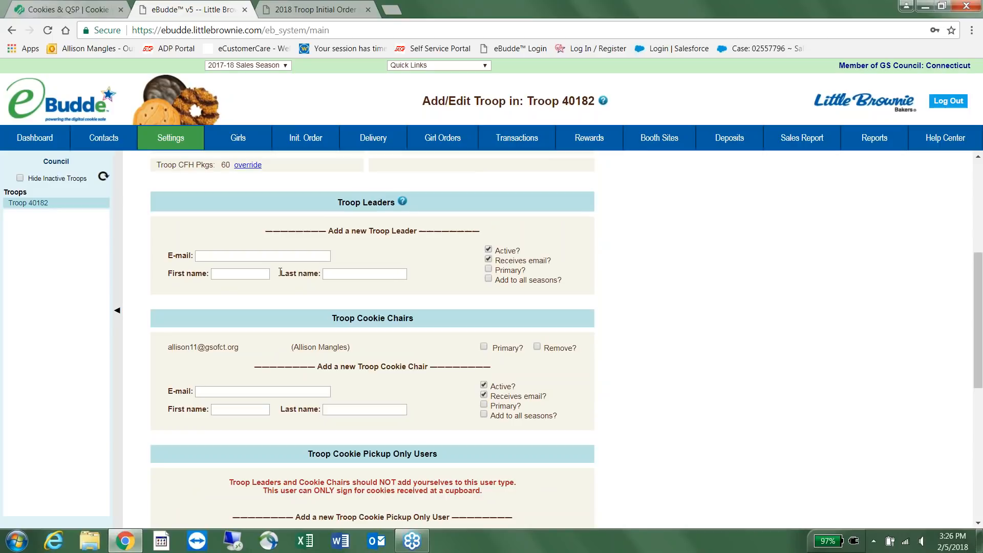
Enter the new troop leader's first name, last name and e-mail, then click Update.
{"action": "left_click", "coordinate": [256, 276]}
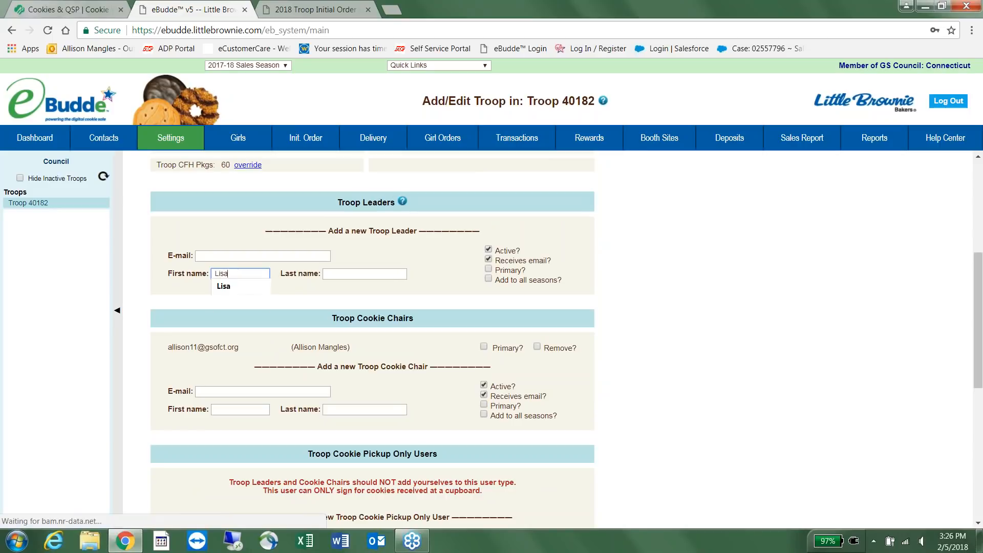
{"action": "key", "text": "Tab"}
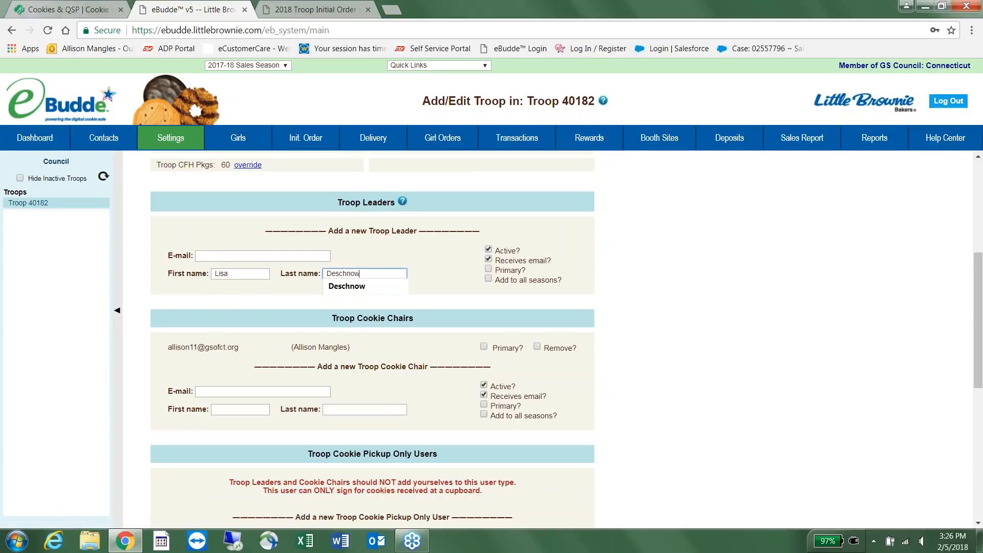
{"action": "left_click", "coordinate": [215, 255]}
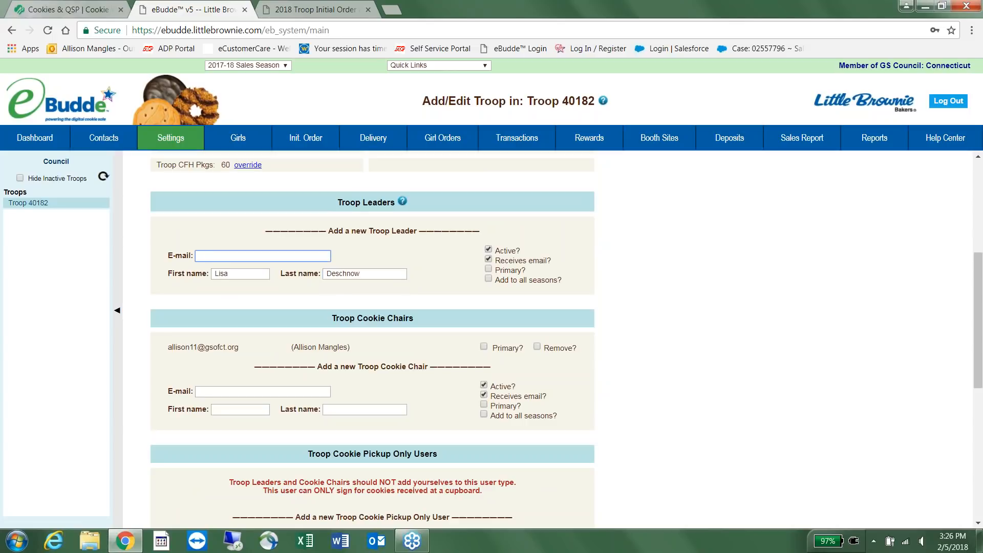
{"action": "type", "text": "lis"}
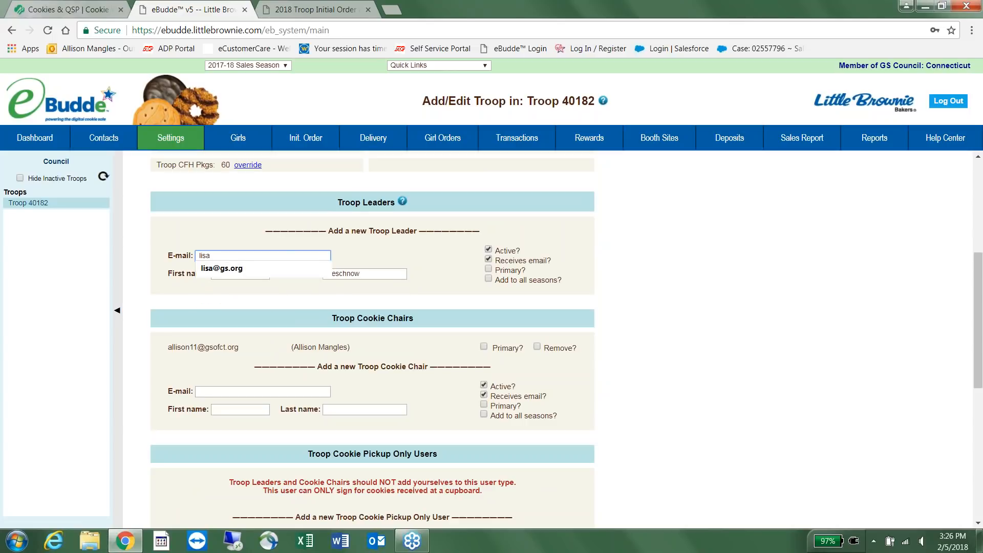
{"action": "type", "text": "a"}
{"action": "left_click", "coordinate": [221, 268]}
{"action": "scroll", "coordinate": [980, 325], "scroll_direction": "down", "scroll_amount": 1}
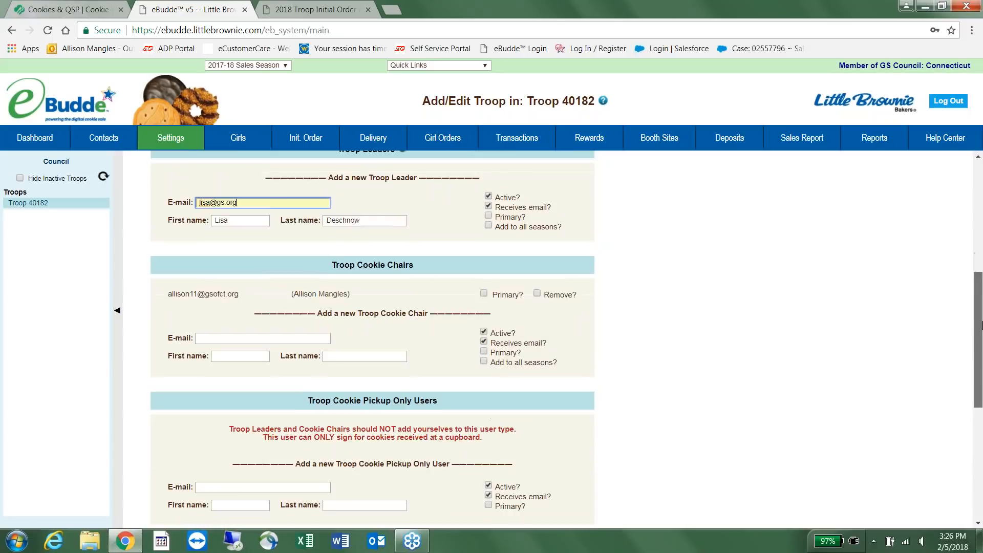
{"action": "scroll", "coordinate": [981, 325], "scroll_direction": "down", "scroll_amount": 6}
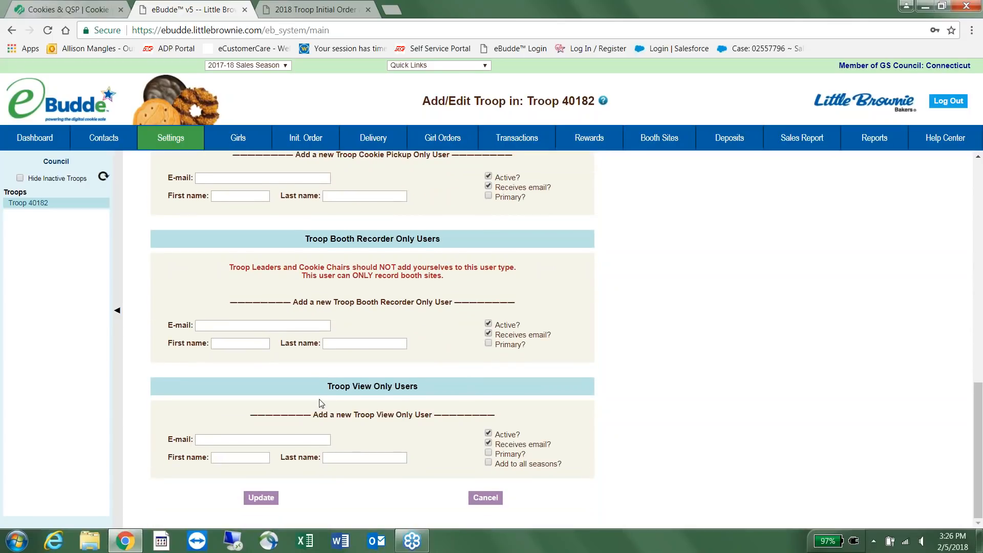
{"action": "left_click", "coordinate": [270, 501]}
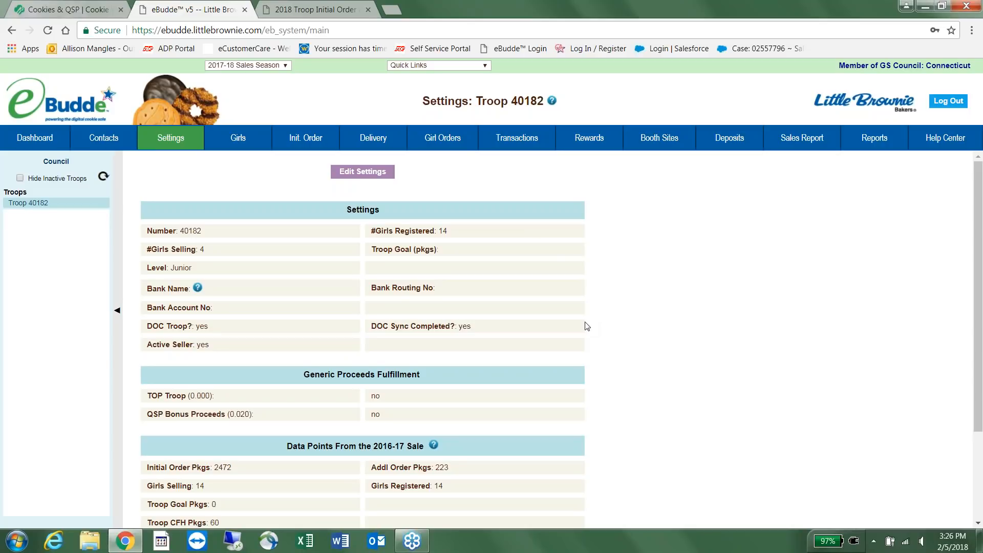
Change the troop level to Cadette, then switch back to the Cookie Volunteer Resources tab.
{"action": "left_click", "coordinate": [374, 177]}
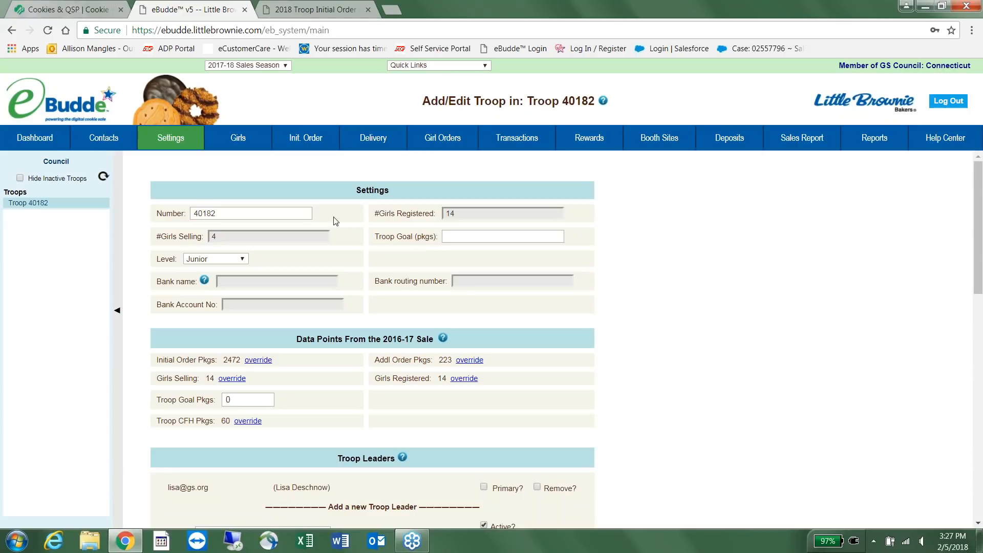
{"action": "left_click", "coordinate": [239, 263]}
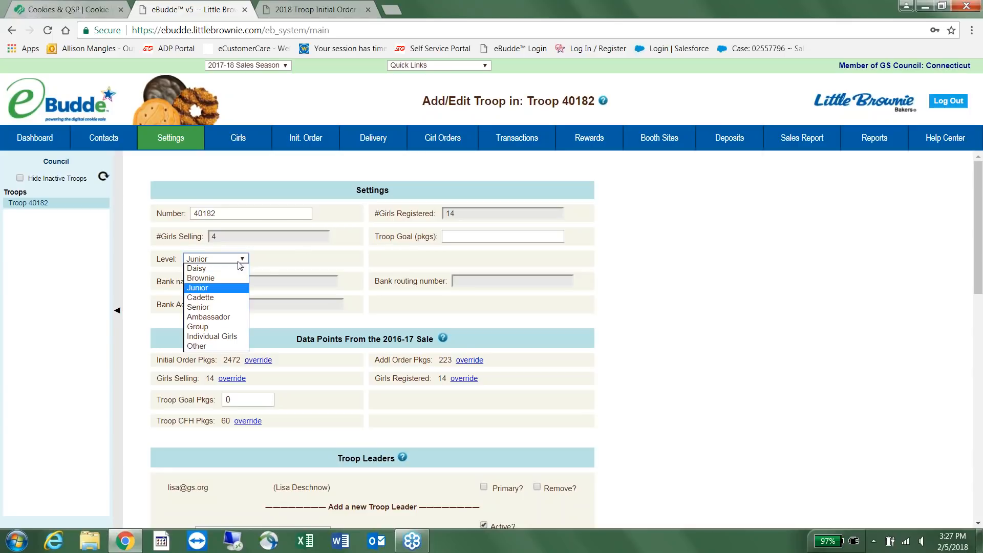
{"action": "left_click", "coordinate": [215, 299]}
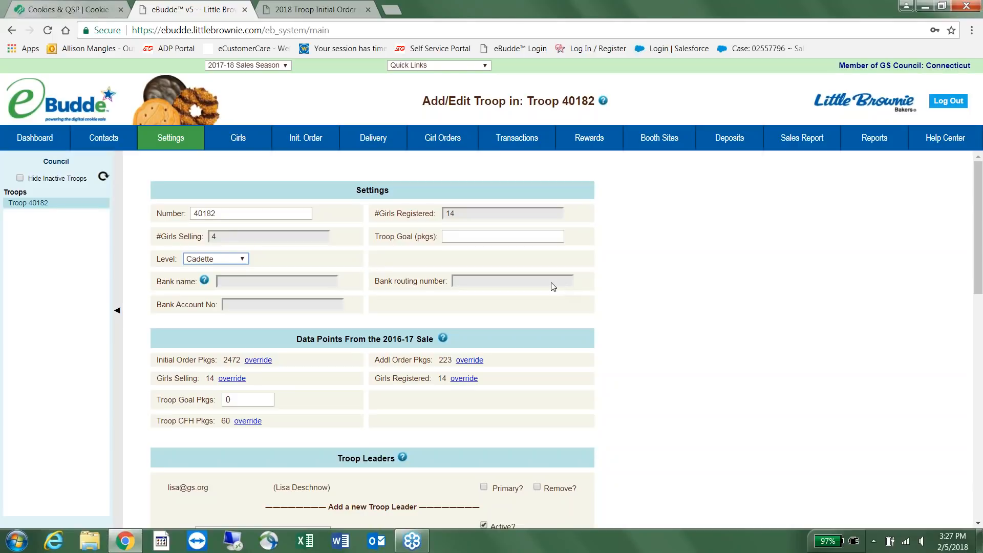
{"action": "scroll", "coordinate": [553, 287], "scroll_direction": "down", "scroll_amount": 3}
{"action": "scroll", "coordinate": [552, 284], "scroll_direction": "up", "scroll_amount": 2}
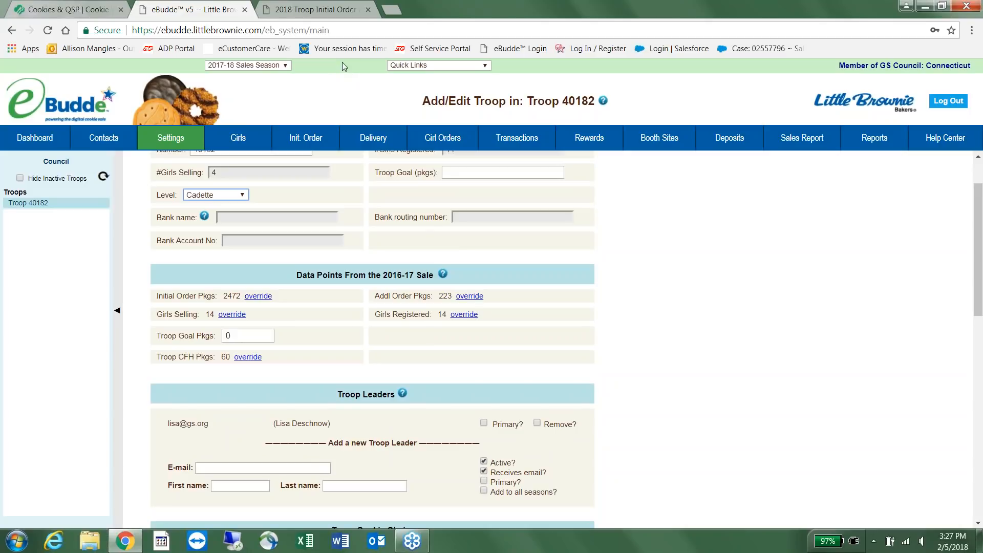
{"action": "left_click", "coordinate": [58, 15]}
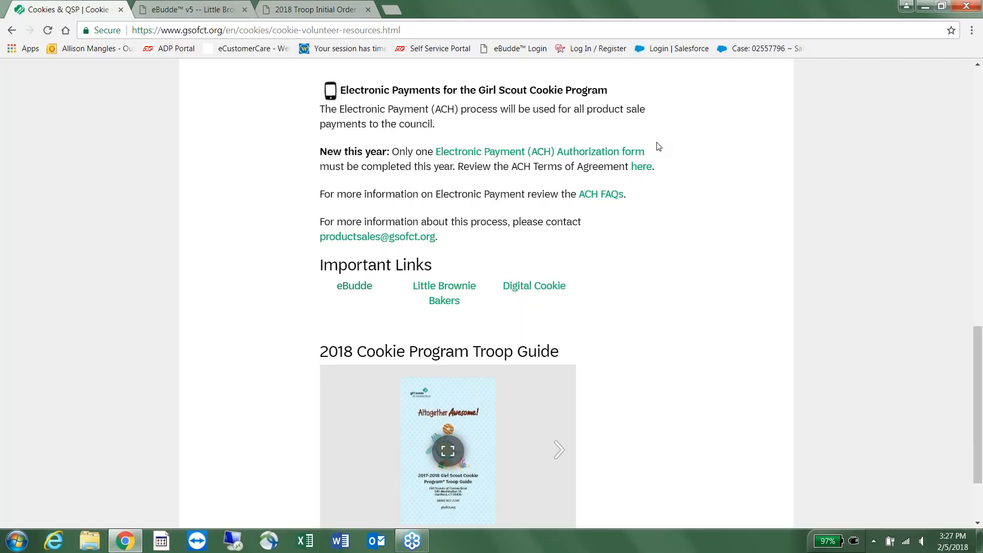
Look through the Electronic Payment (ACH) Authorization JotForm, then return to the Troop 40182 edit form.
{"action": "left_click", "coordinate": [590, 152]}
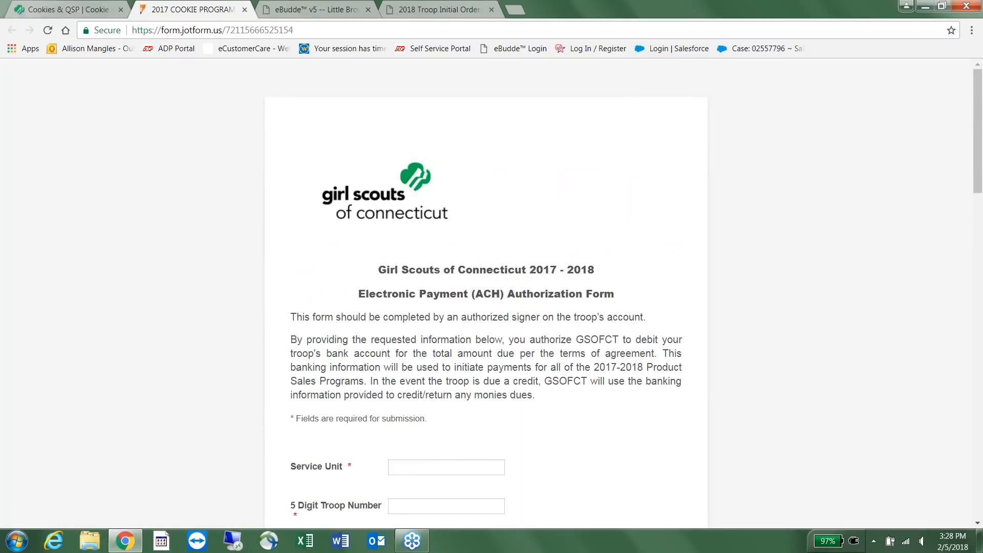
{"action": "scroll", "coordinate": [491, 292], "scroll_direction": "down", "scroll_amount": 3}
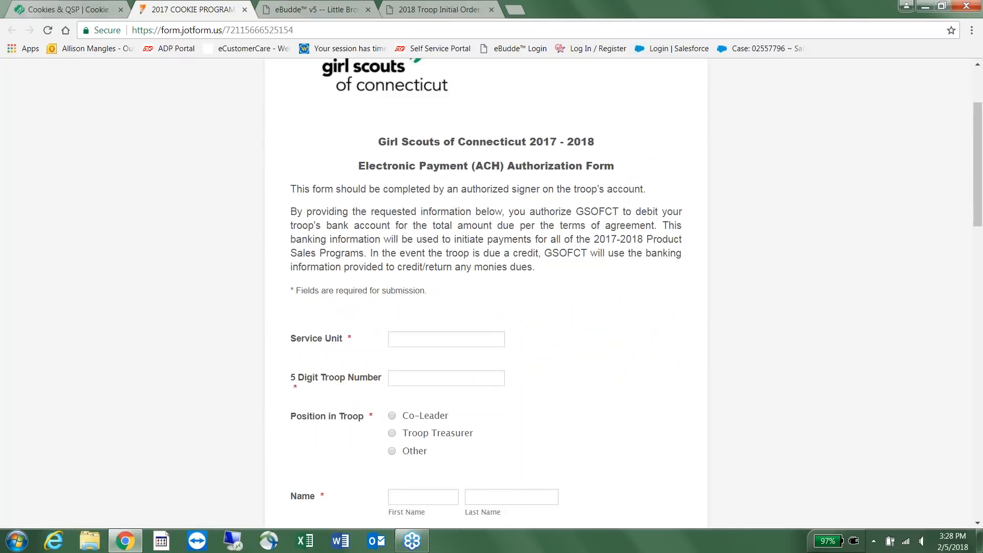
{"action": "scroll", "coordinate": [492, 292], "scroll_direction": "down", "scroll_amount": 1}
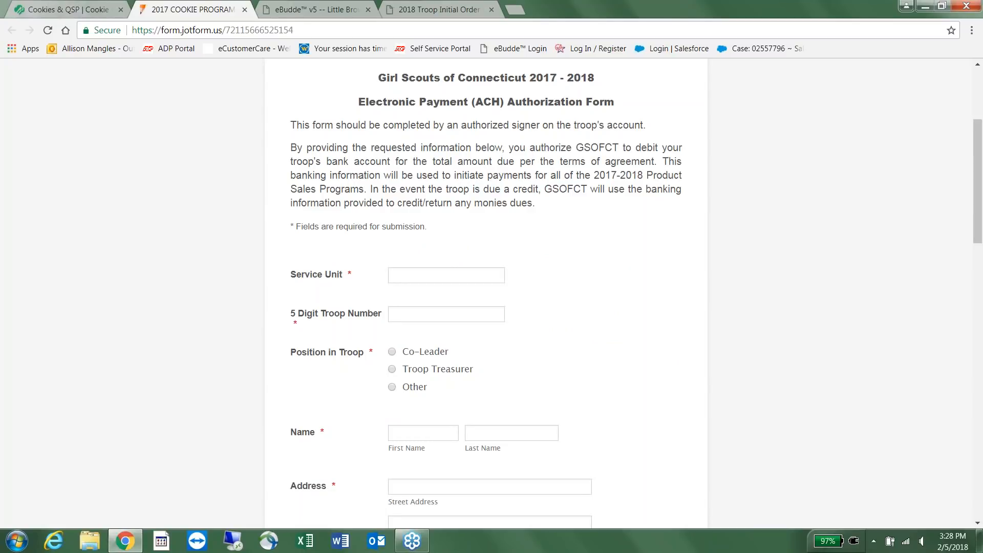
{"action": "scroll", "coordinate": [491, 292], "scroll_direction": "down", "scroll_amount": 8}
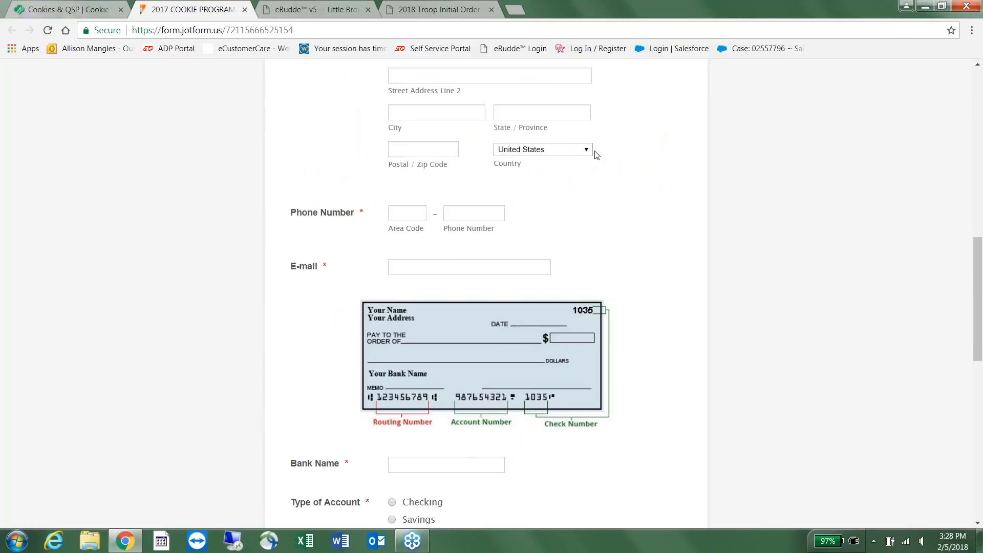
{"action": "left_click", "coordinate": [76, 11]}
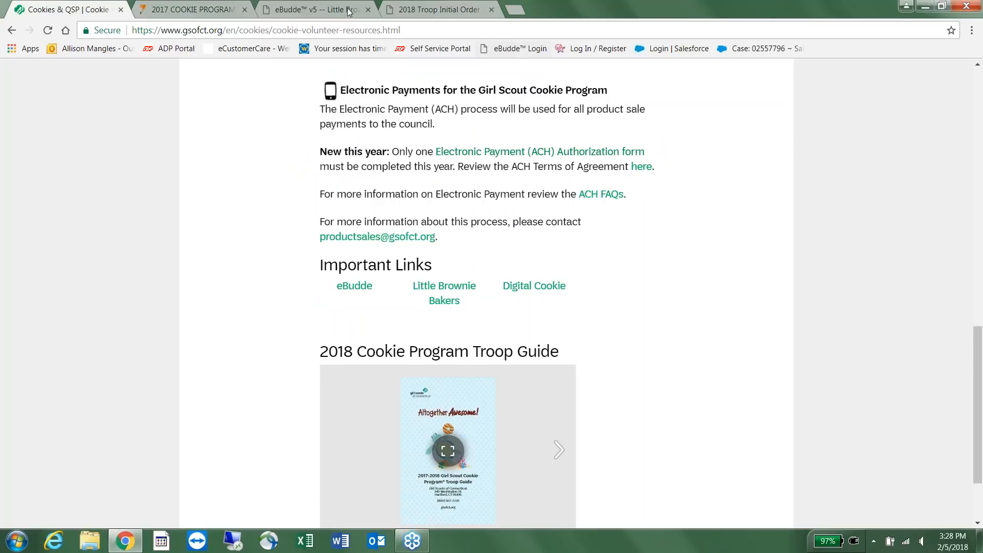
{"action": "left_click", "coordinate": [327, 10]}
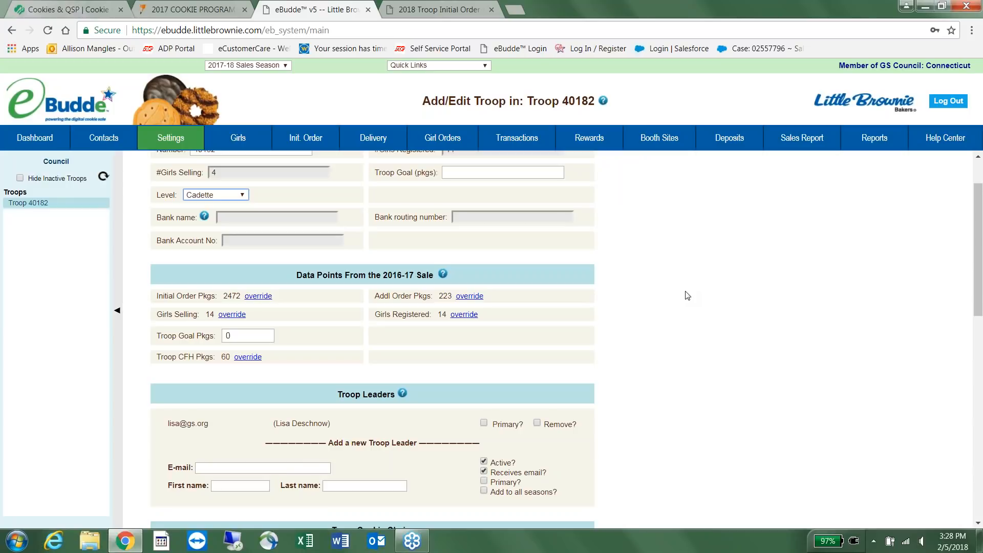
{"action": "scroll", "coordinate": [688, 296], "scroll_direction": "up", "scroll_amount": 2}
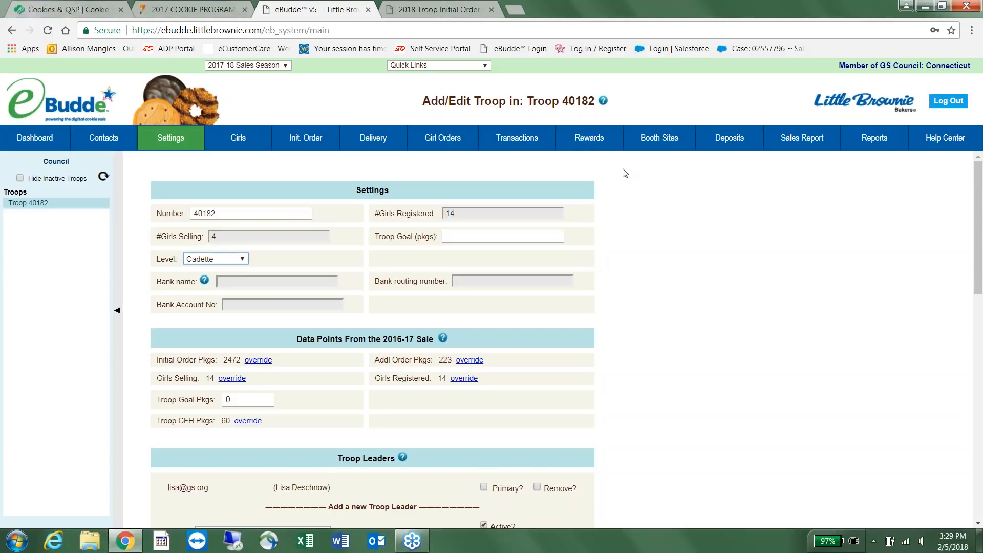
{"action": "left_click", "coordinate": [81, 10]}
Page the 2018 Cookie Program Troop Guide forward to its table of contents, then go back to eBudde.
{"action": "scroll", "coordinate": [645, 301], "scroll_direction": "down", "scroll_amount": 2}
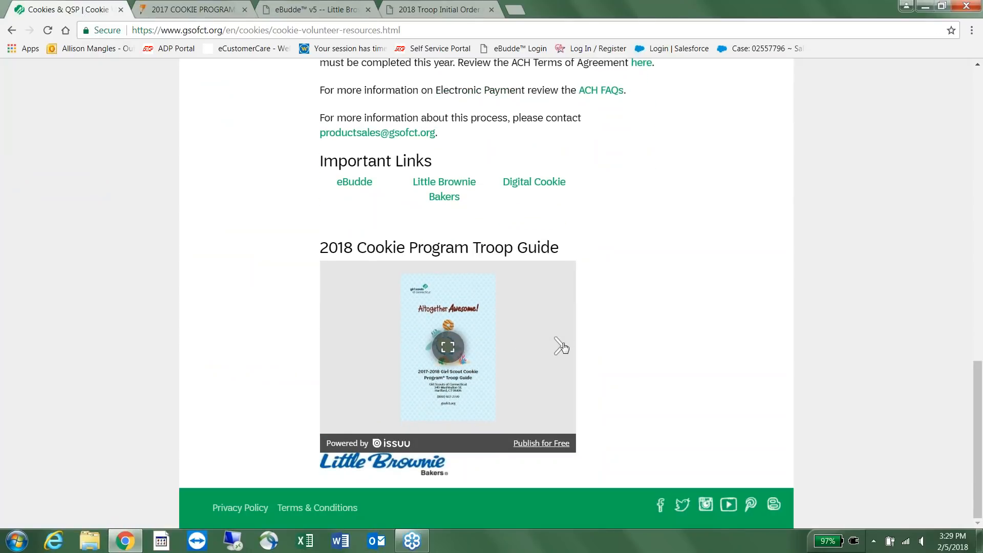
{"action": "left_click", "coordinate": [560, 345]}
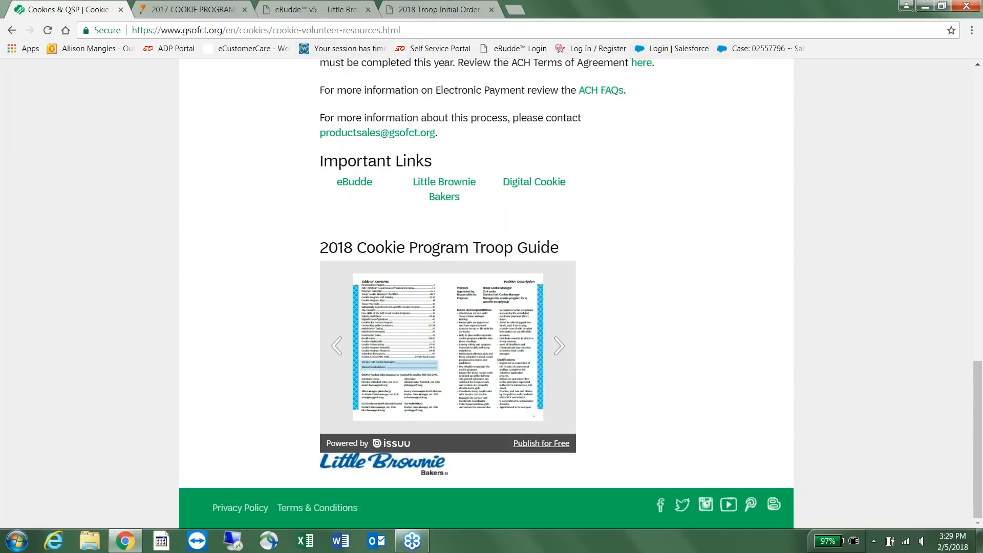
{"action": "left_click", "coordinate": [331, 9]}
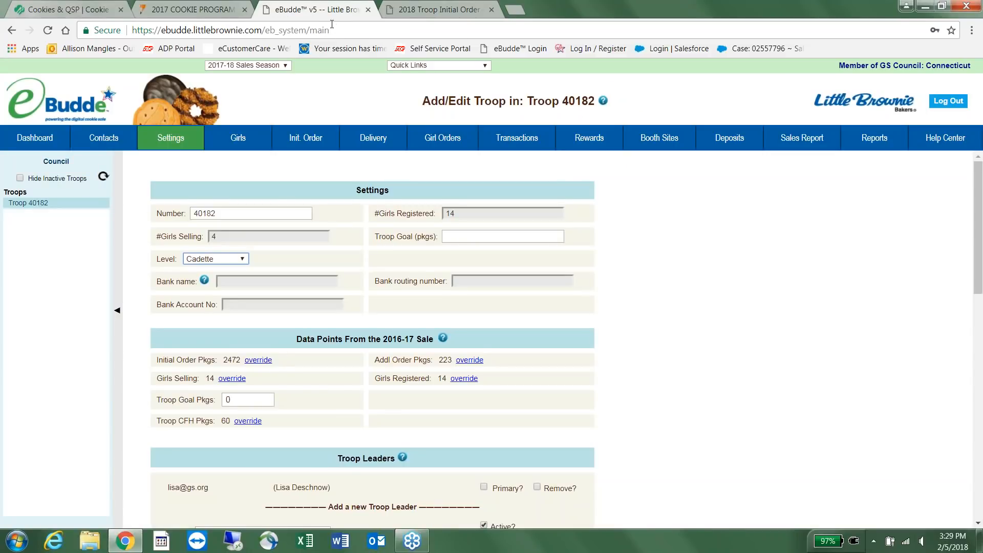
Change Troop 40182's level back to Junior and save the troop settings.
{"action": "left_click", "coordinate": [214, 259]}
{"action": "left_click", "coordinate": [210, 291]}
{"action": "scroll", "coordinate": [862, 289], "scroll_direction": "down", "scroll_amount": 12}
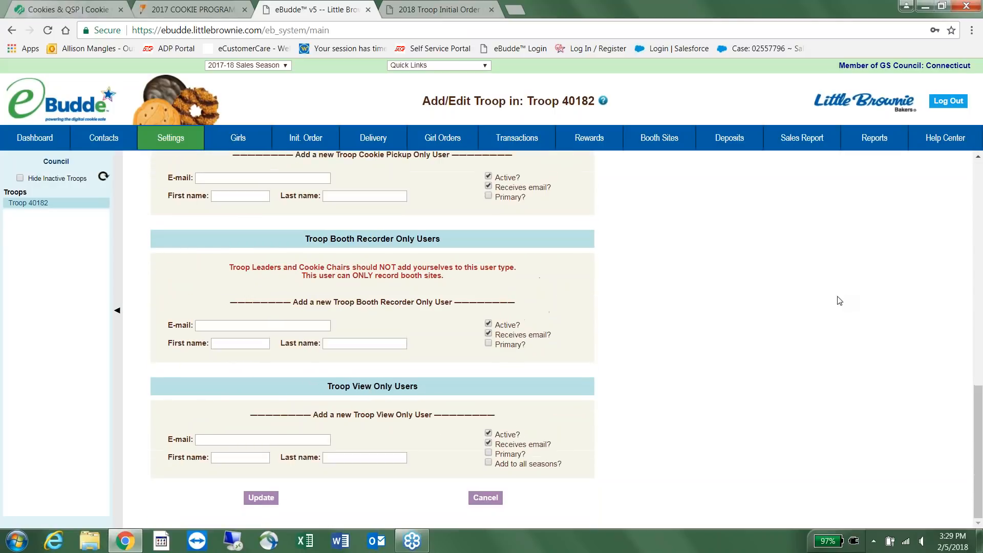
{"action": "left_click", "coordinate": [261, 499]}
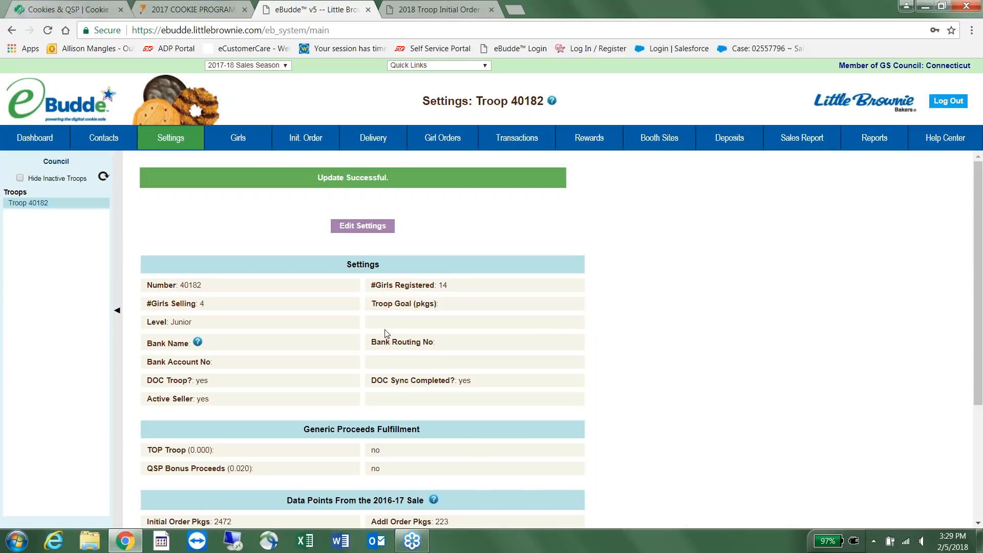
{"action": "scroll", "coordinate": [582, 361], "scroll_direction": "down", "scroll_amount": 3}
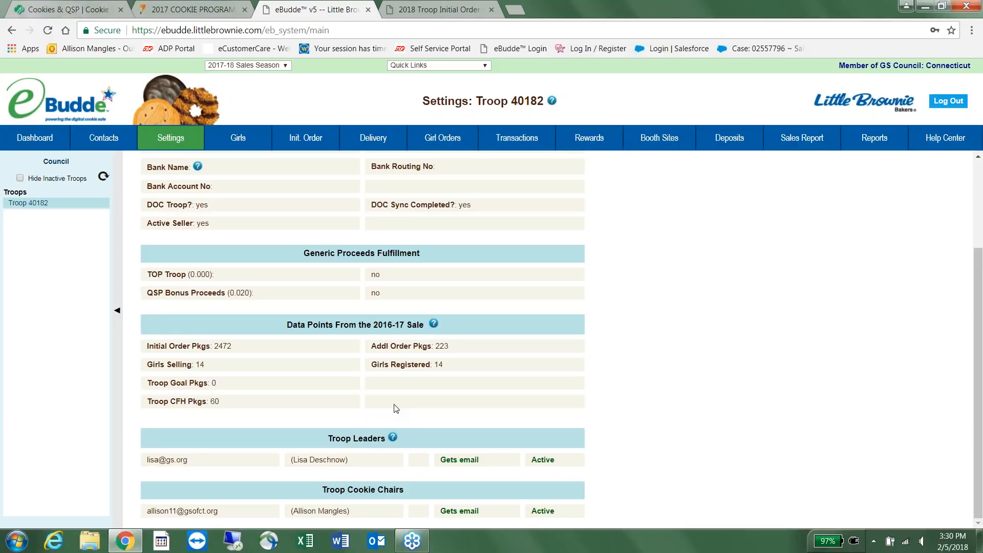
{"action": "left_click", "coordinate": [226, 135]}
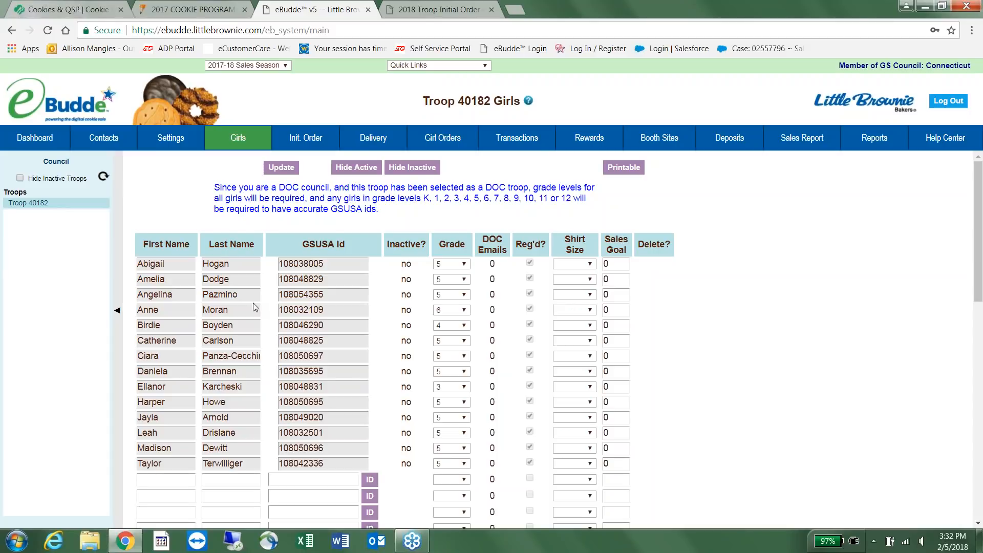
Enter a new girl's first and last name in the blank roster row, generate a temporary GSUSA Id, and set grade 5.
{"action": "left_click", "coordinate": [179, 484]}
{"action": "key", "text": "Tab"}
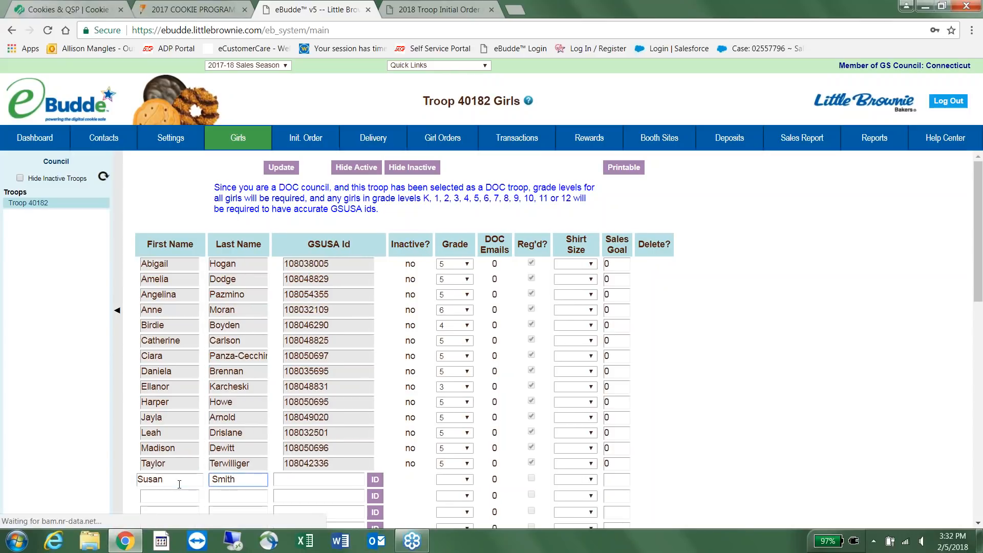
{"action": "left_click", "coordinate": [376, 483]}
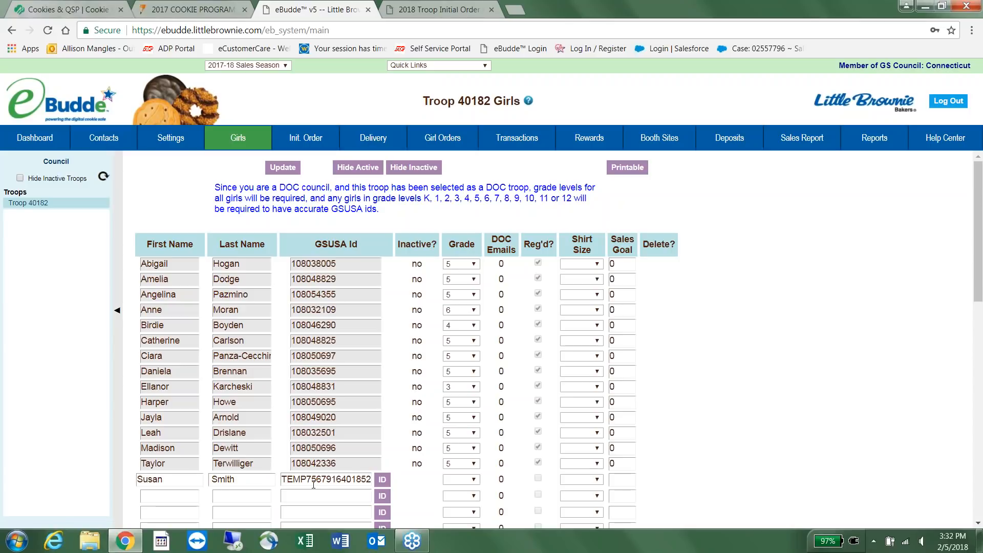
{"action": "left_click", "coordinate": [460, 479]}
{"action": "left_click", "coordinate": [456, 400]}
Discard the unsaved new girl and reload the Girls list, then go to the Initial Order page listing all 14 girls.
{"action": "left_click", "coordinate": [485, 136]}
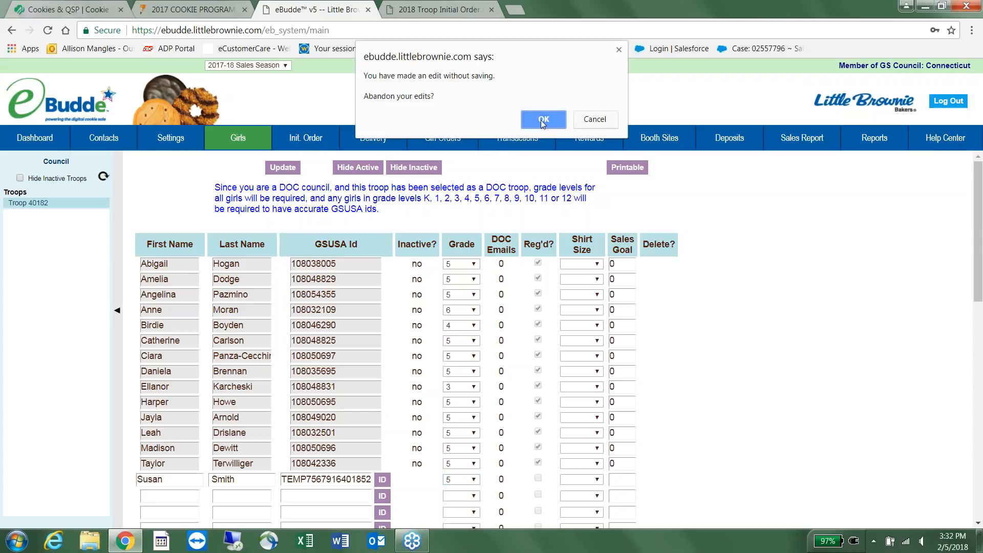
{"action": "left_click", "coordinate": [542, 120]}
{"action": "left_click", "coordinate": [238, 137]}
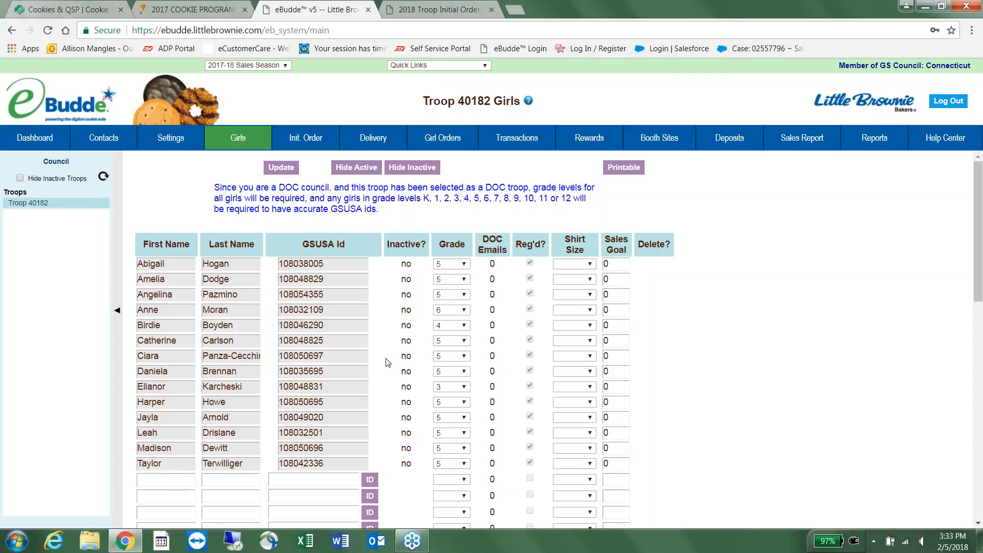
{"action": "left_click", "coordinate": [308, 142]}
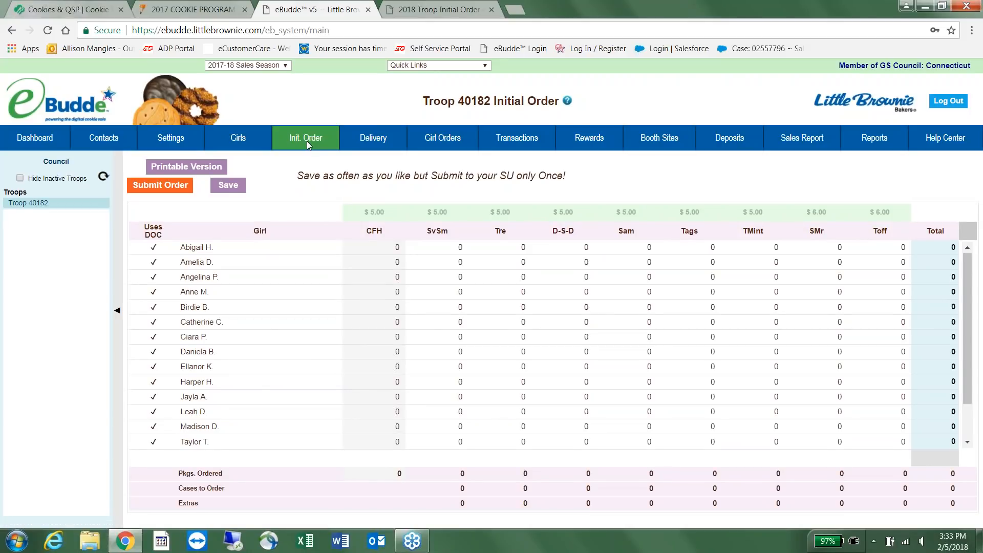
{"action": "left_click", "coordinate": [430, 136]}
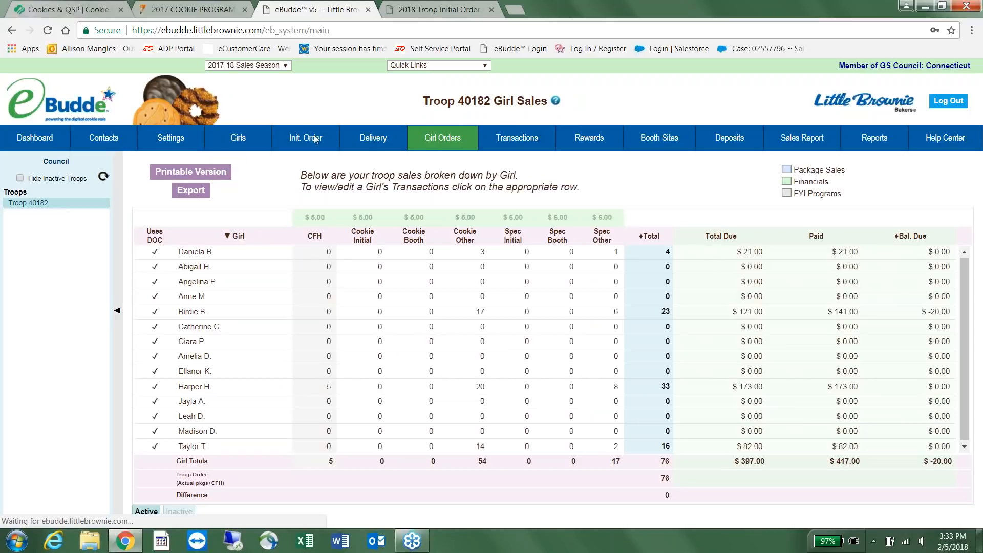
{"action": "left_click", "coordinate": [315, 139]}
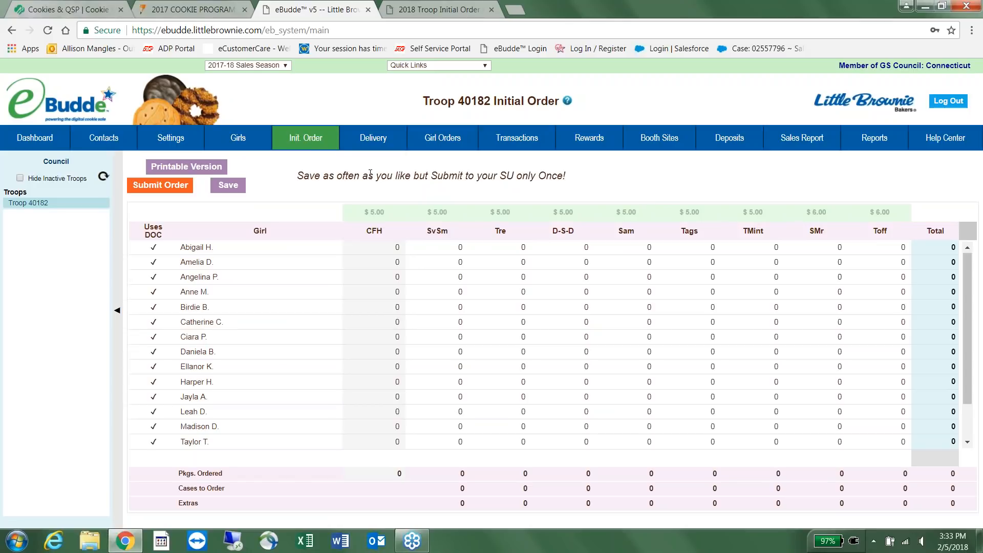
{"action": "left_click", "coordinate": [453, 140]}
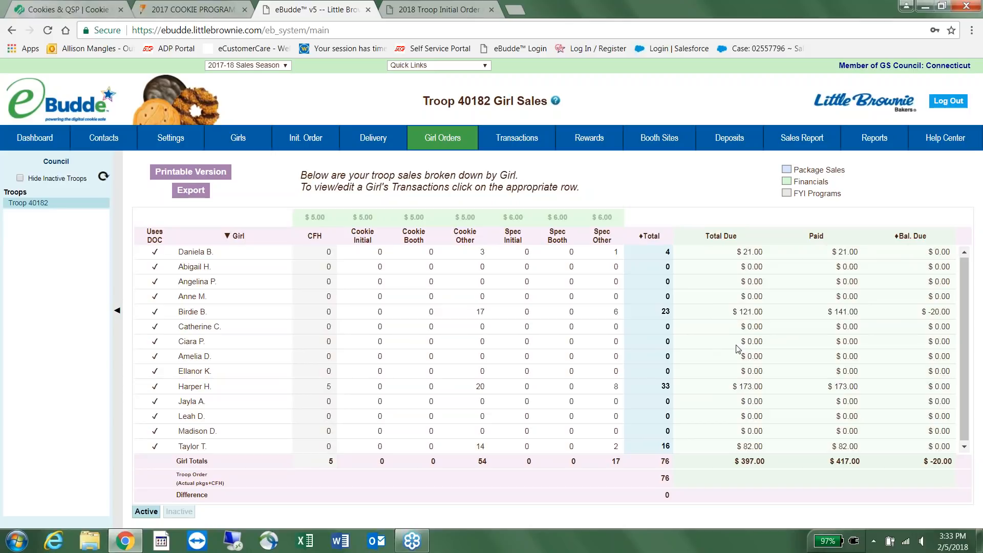
{"action": "left_click", "coordinate": [295, 145]}
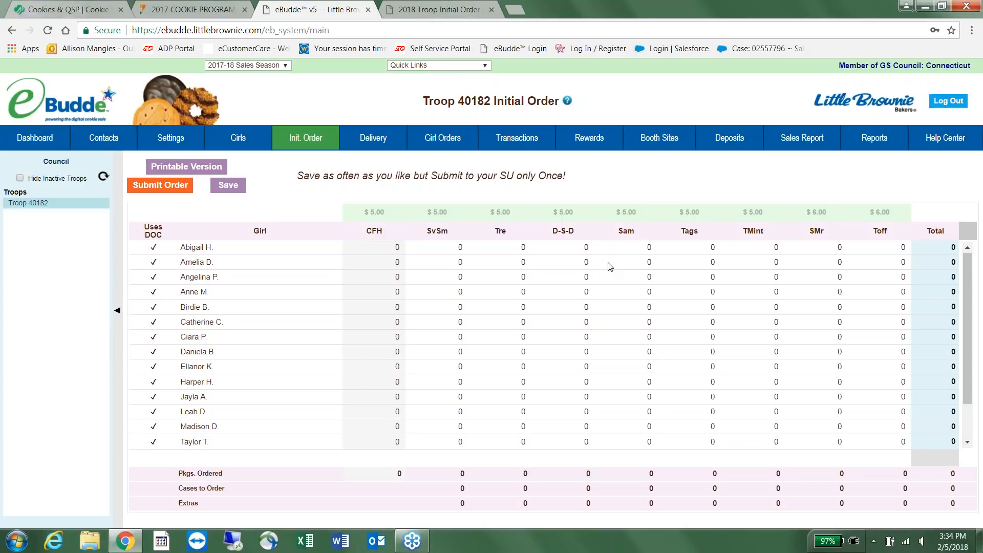
Review the Dashboard's DOC Girl Delivery Orders table showing one girl's 4-package order.
{"action": "left_click", "coordinate": [19, 140]}
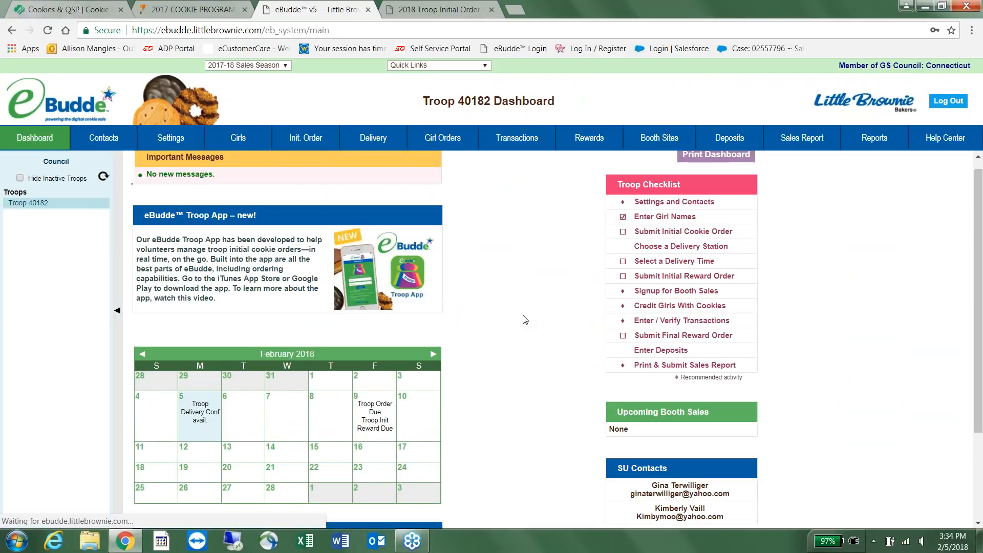
{"action": "scroll", "coordinate": [502, 253], "scroll_direction": "down", "scroll_amount": 2}
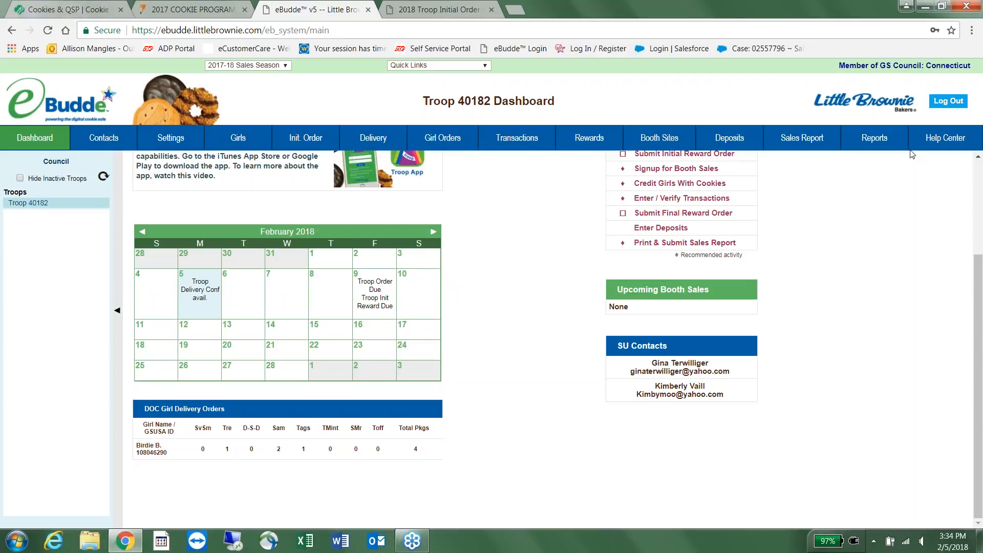
{"action": "left_click", "coordinate": [875, 148]}
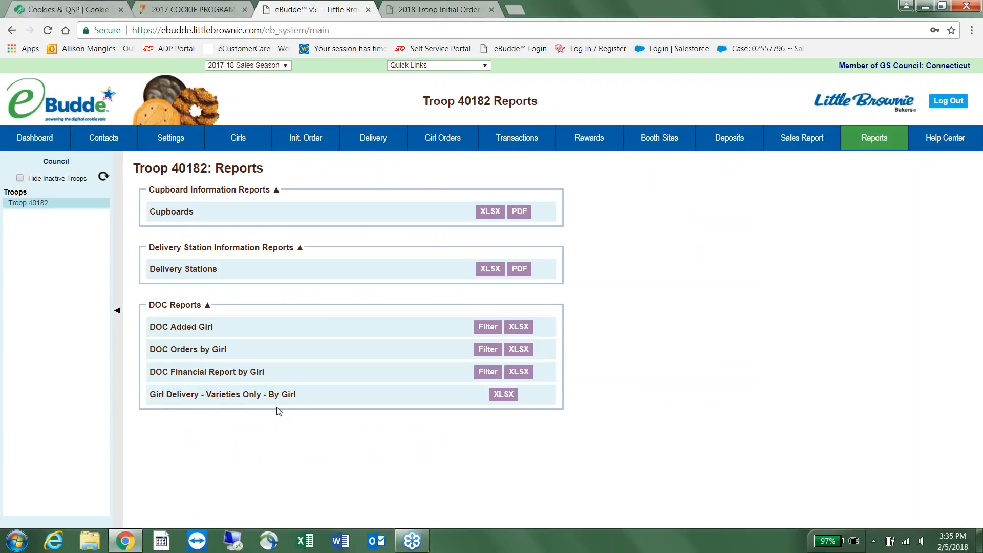
Download the Girl Delivery - Varieties Only - By Girl report as XLSX and open it in Excel.
{"action": "left_click", "coordinate": [515, 401]}
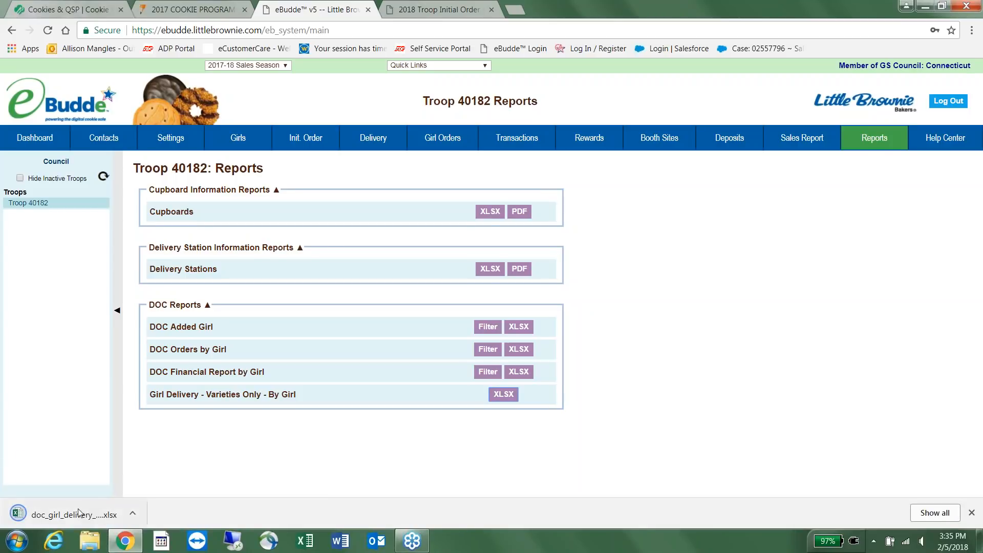
{"action": "left_click", "coordinate": [80, 513]}
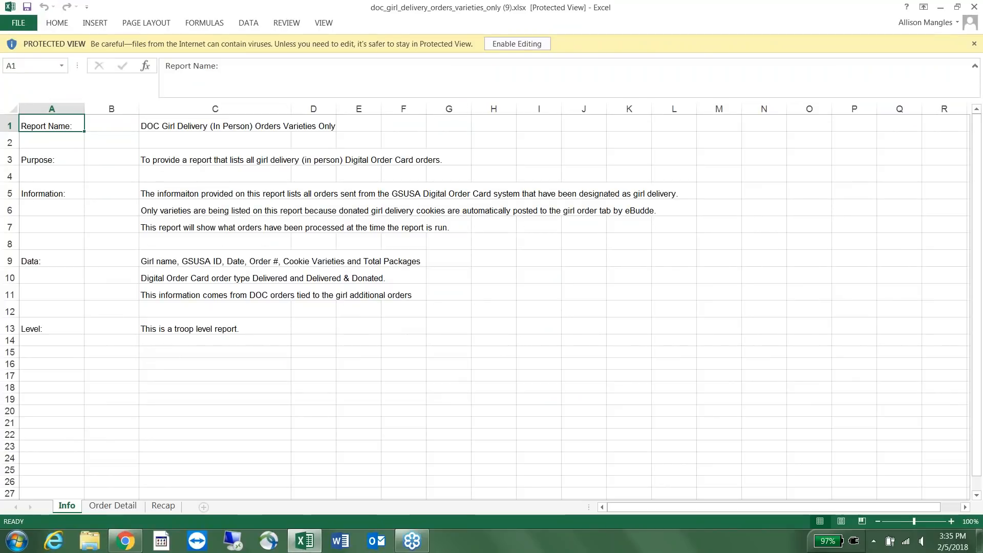
Check the Order Detail sheet's single 4-package order (1 Tre, 2 Sam, 1 Tags) and enable editing.
{"action": "left_click", "coordinate": [124, 509]}
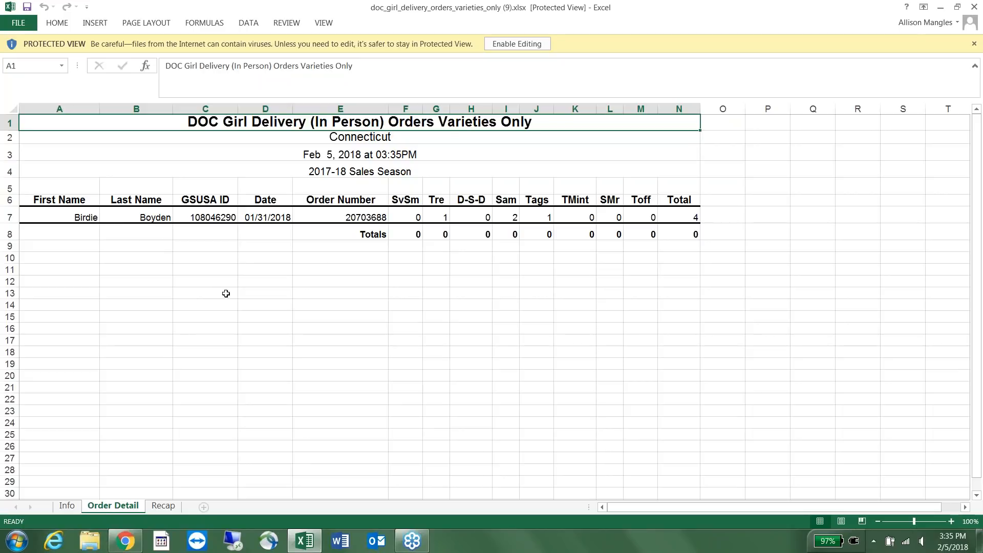
{"action": "scroll", "coordinate": [226, 293], "scroll_direction": "down", "scroll_amount": 16}
{"action": "scroll", "coordinate": [306, 323], "scroll_direction": "up", "scroll_amount": 16}
{"action": "left_click", "coordinate": [517, 44]}
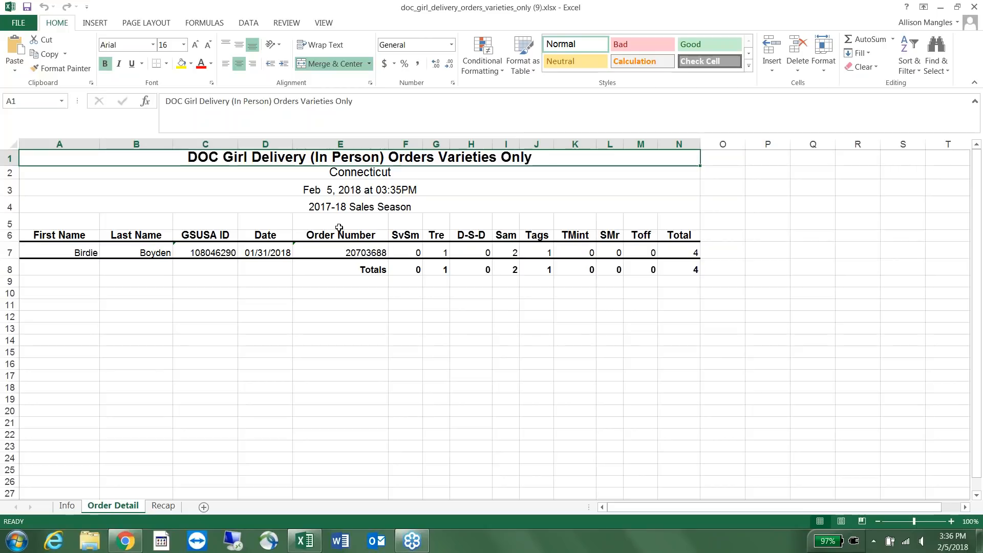
Return to eBudde and reopen Troop 40182's Initial Order page, with every girl at 0 packages.
{"action": "left_click", "coordinate": [126, 543]}
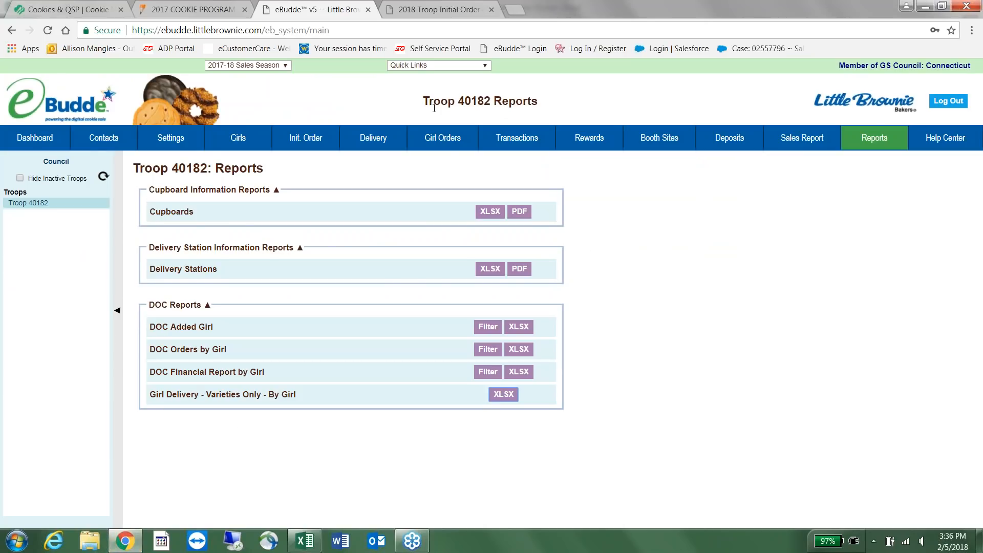
{"action": "left_click", "coordinate": [448, 143]}
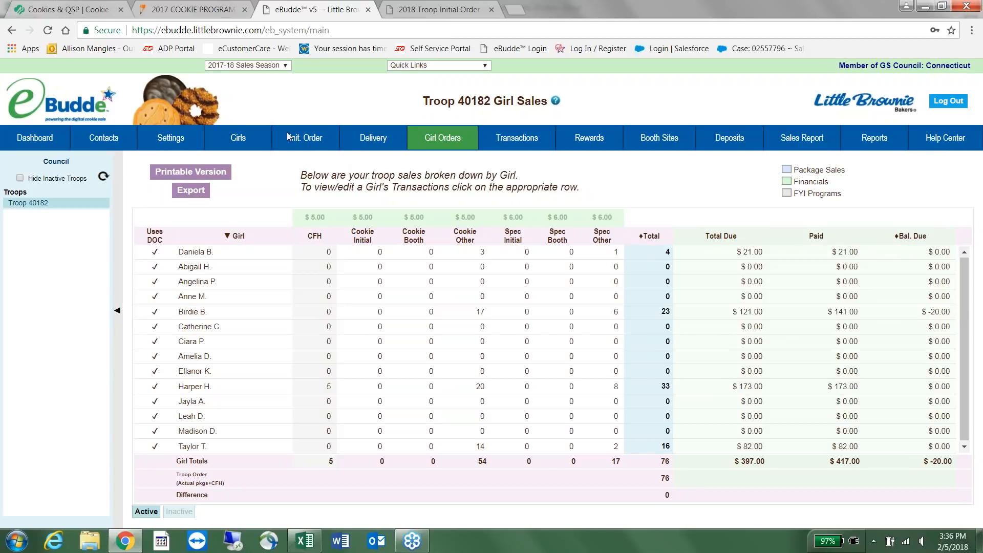
{"action": "left_click", "coordinate": [303, 143]}
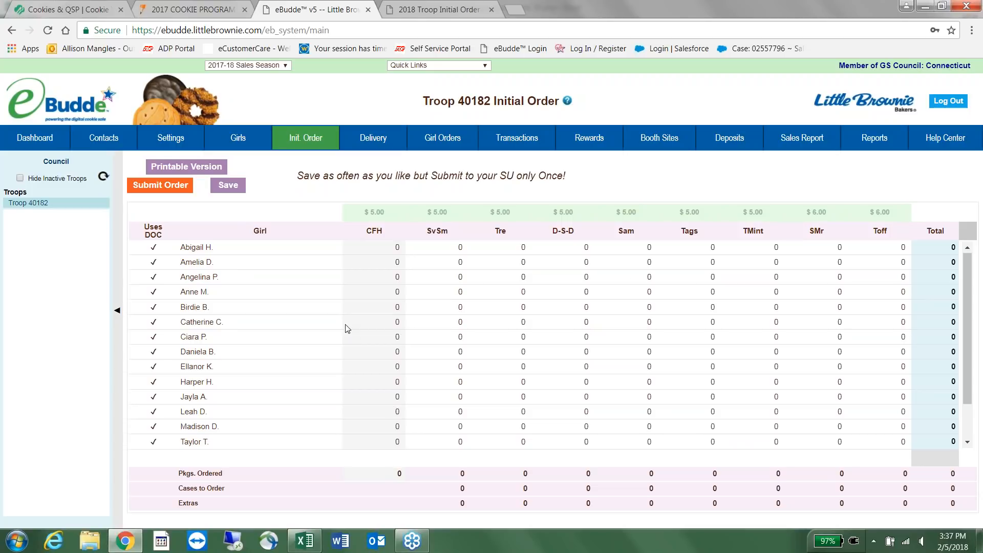
Open the quantity entry row for the first girl in the Initial Order table.
{"action": "left_click", "coordinate": [318, 253]}
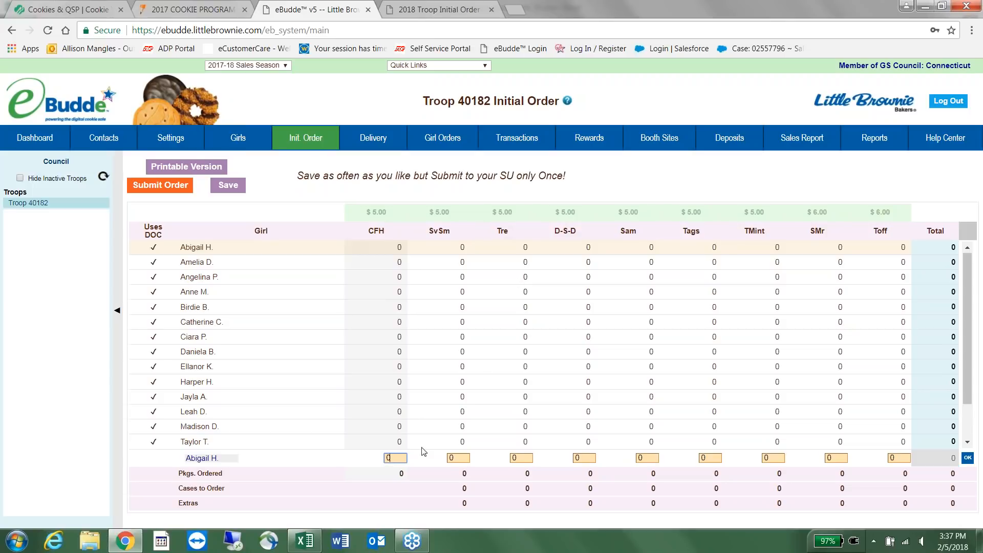
Enter the first girl's first quantities: 4, 12, 26 and 32 packages.
{"action": "double_click", "coordinate": [395, 457]}
{"action": "type", "text": "4"}
{"action": "key", "text": "Tab"}
{"action": "key", "text": "Tab"}
{"action": "left_click", "coordinate": [450, 458]}
{"action": "type", "text": "12"}
{"action": "key", "text": "Tab"}
{"action": "type", "text": "26"}
{"action": "key", "text": "Tab"}
{"action": "type", "text": "32"}
Enter her remaining quantities: 45, 42, 48, 17 and 5 packages.
{"action": "key", "text": "Tab"}
{"action": "type", "text": "45"}
{"action": "key", "text": "Tab"}
{"action": "type", "text": "42"}
{"action": "key", "text": "Tab"}
{"action": "type", "text": "48"}
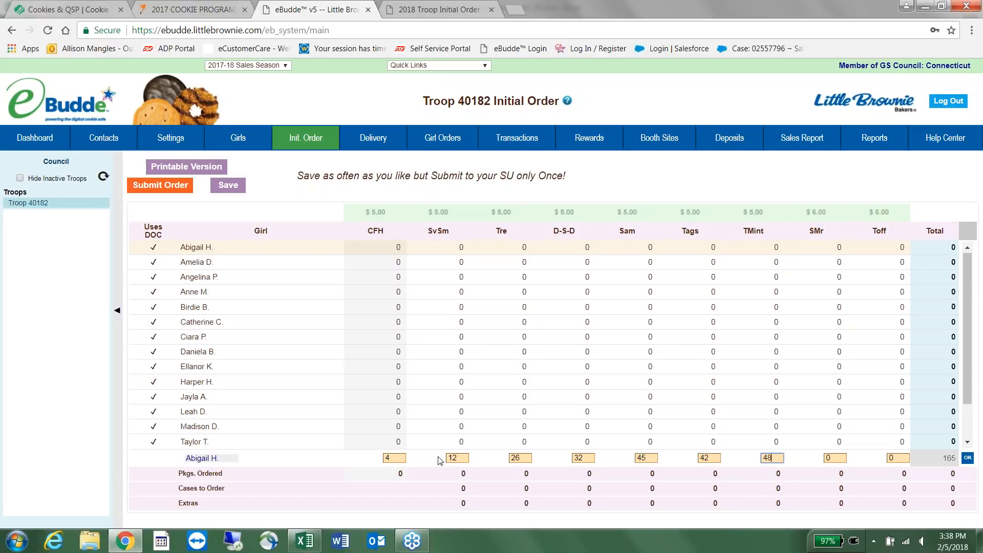
{"action": "key", "text": "Tab"}
{"action": "type", "text": "17"}
{"action": "key", "text": "Tab"}
{"action": "type", "text": "5"}
{"action": "key", "text": "Tab"}
Commit the first girl's 231-package row and save the initial order.
{"action": "left_click", "coordinate": [967, 459]}
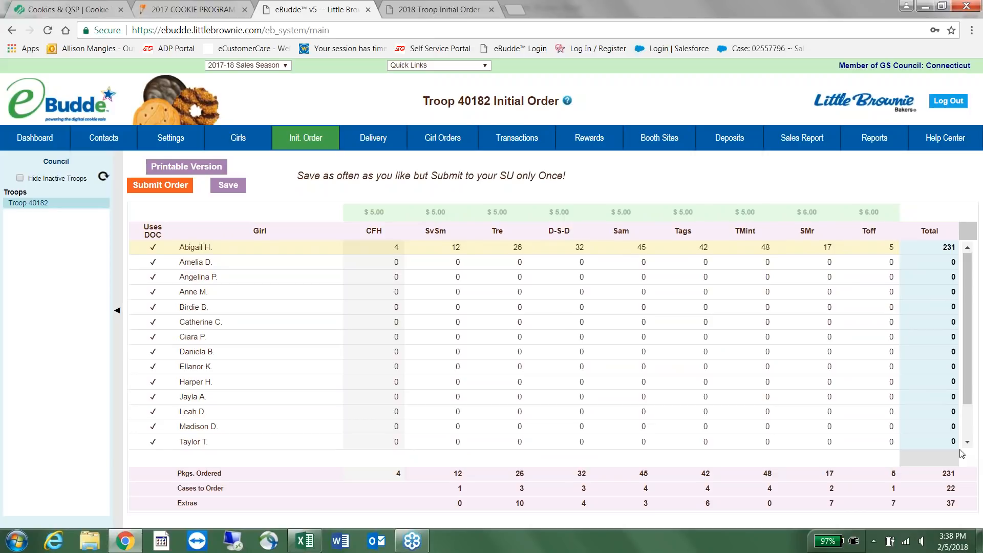
{"action": "left_click", "coordinate": [226, 188]}
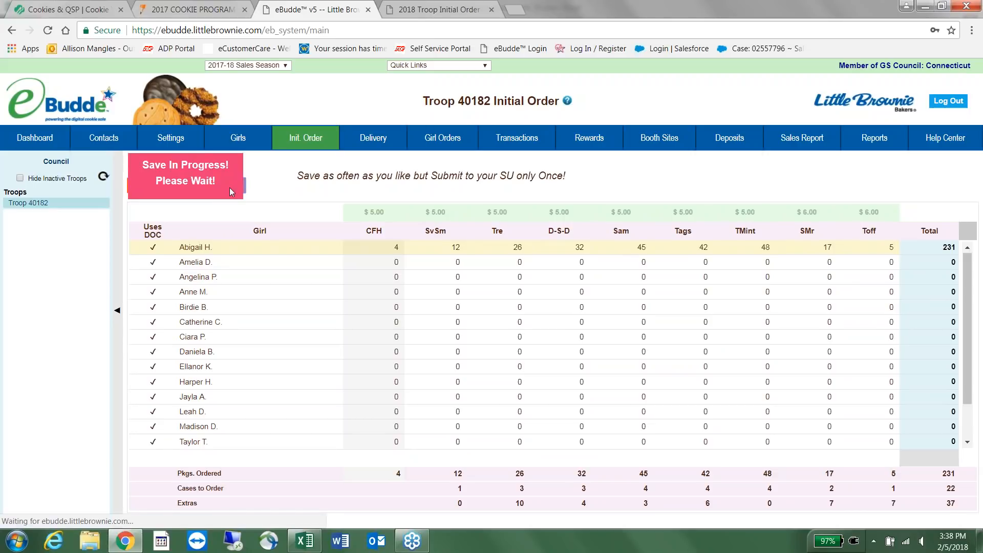
{"action": "key", "text": "Return"}
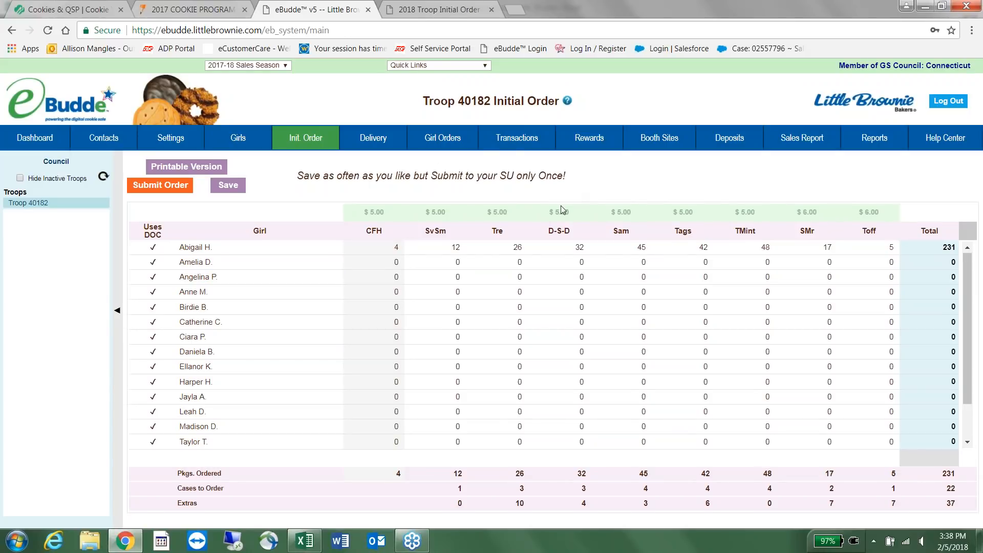
In the second girl's row, enter 12, 10, 14 and 16 packages.
{"action": "left_click", "coordinate": [313, 265]}
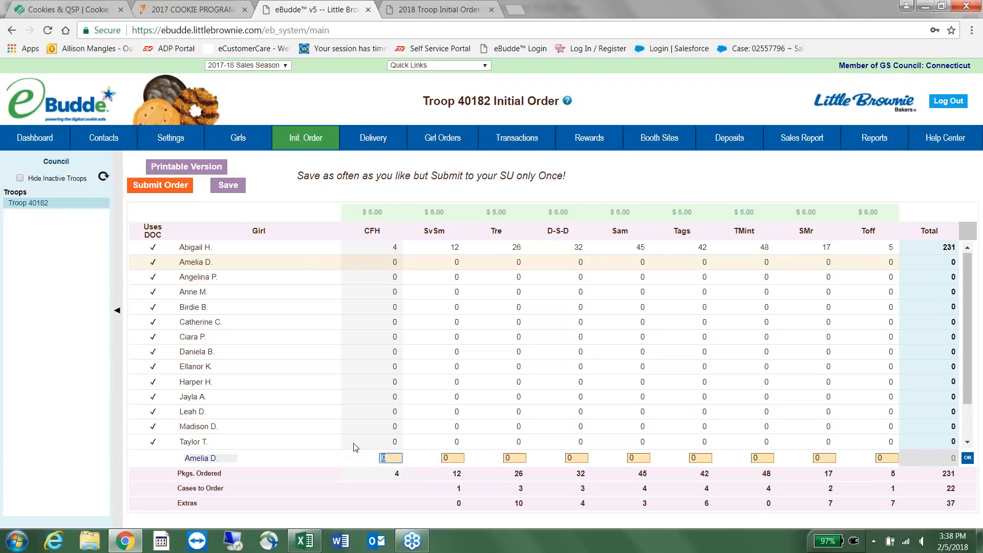
{"action": "type", "text": "12"}
{"action": "key", "text": "Tab"}
{"action": "type", "text": "10"}
{"action": "key", "text": "Tab"}
{"action": "type", "text": "14"}
{"action": "key", "text": "Tab"}
{"action": "type", "text": "16"}
{"action": "key", "text": "Tab"}
Enter her remaining quantities: 24, 18, 32, 3 and 15 packages.
{"action": "type", "text": "24"}
{"action": "key", "text": "Tab"}
{"action": "type", "text": "18"}
{"action": "key", "text": "Tab"}
{"action": "type", "text": "32"}
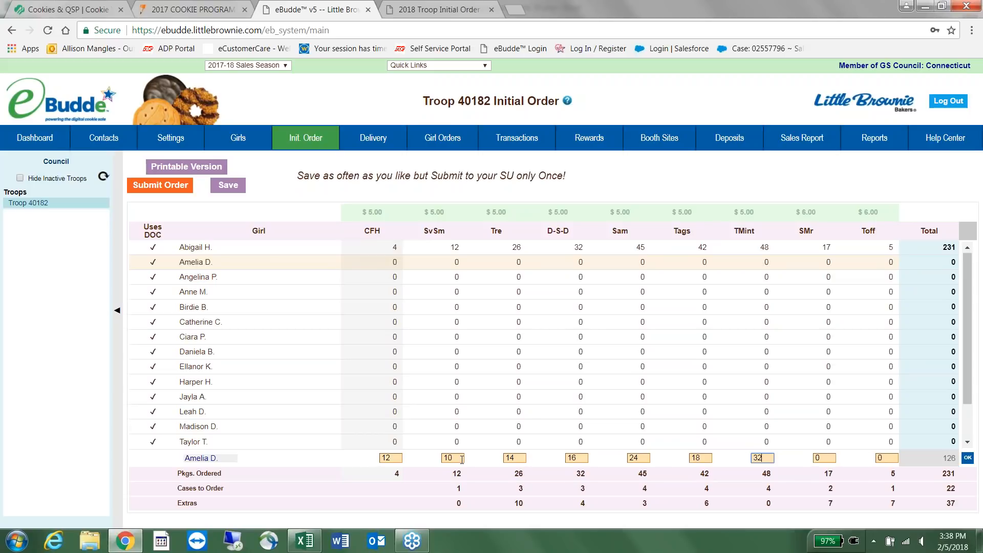
{"action": "key", "text": "Tab"}
{"action": "type", "text": "3"}
{"action": "key", "text": "Tab"}
{"action": "type", "text": "15"}
Commit the second girl's 144 packages and save the order.
{"action": "key", "text": "Return"}
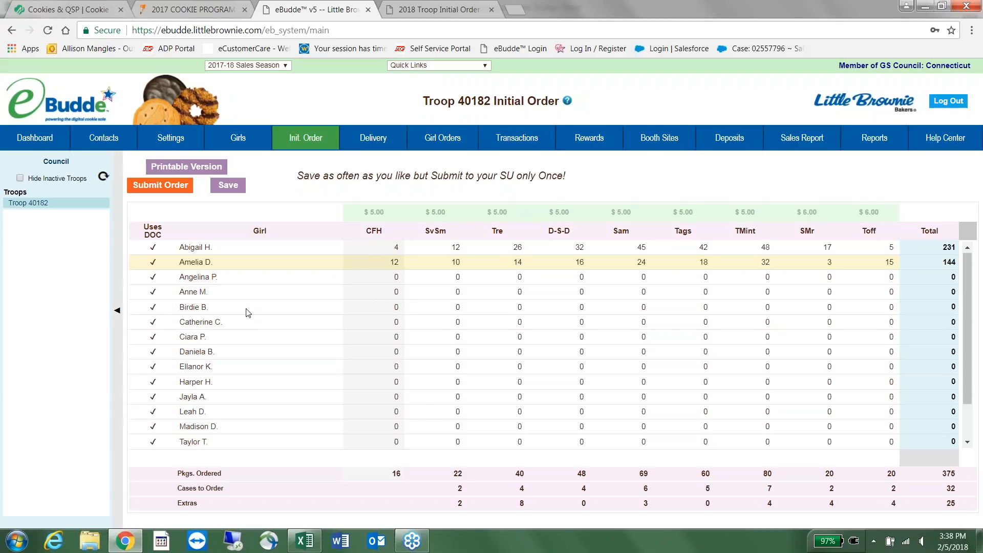
{"action": "left_click", "coordinate": [238, 185]}
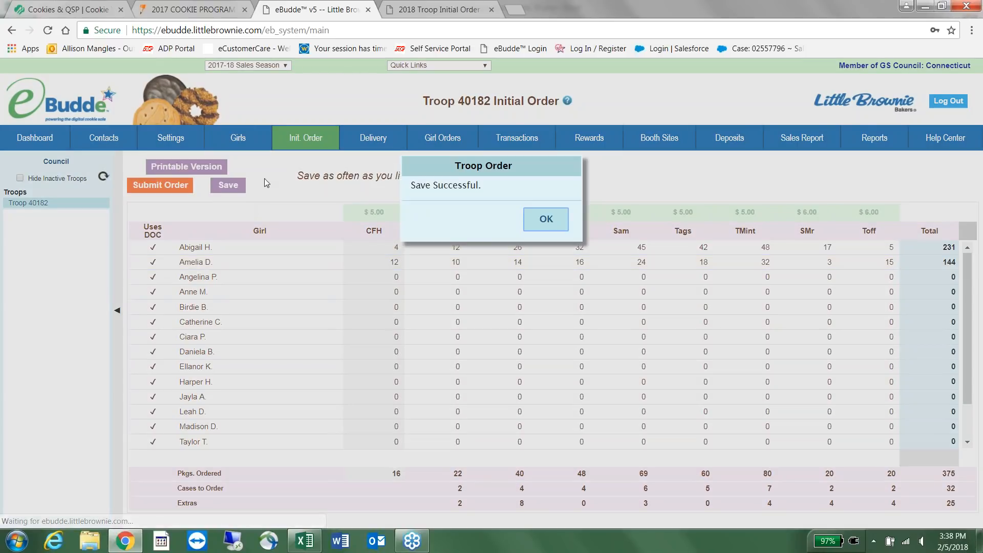
{"action": "left_click", "coordinate": [546, 220]}
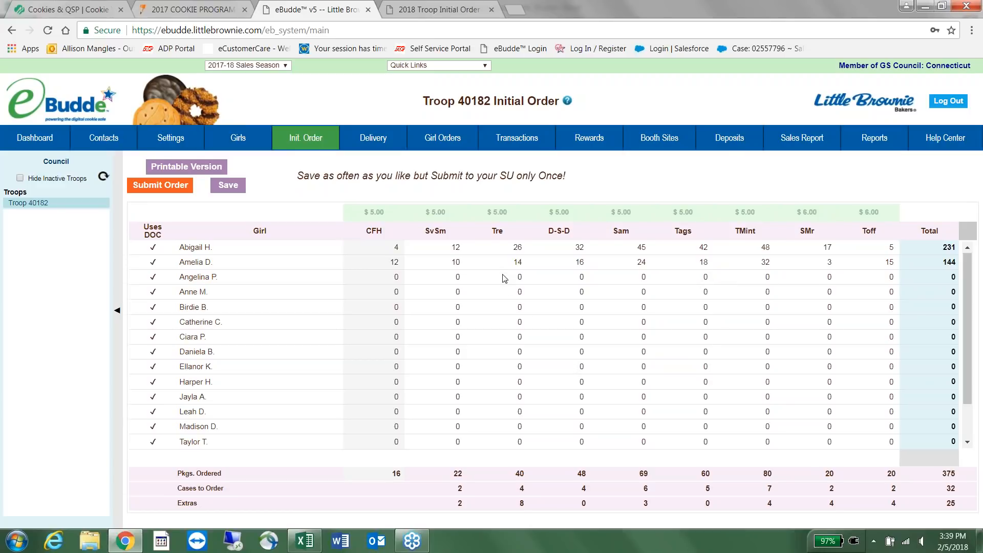
{"action": "scroll", "coordinate": [707, 358], "scroll_direction": "down", "scroll_amount": 2}
{"action": "scroll", "coordinate": [671, 286], "scroll_direction": "up", "scroll_amount": 2}
In the third girl's row, enter 8, 14, 35 and 40 packages.
{"action": "left_click", "coordinate": [444, 284]}
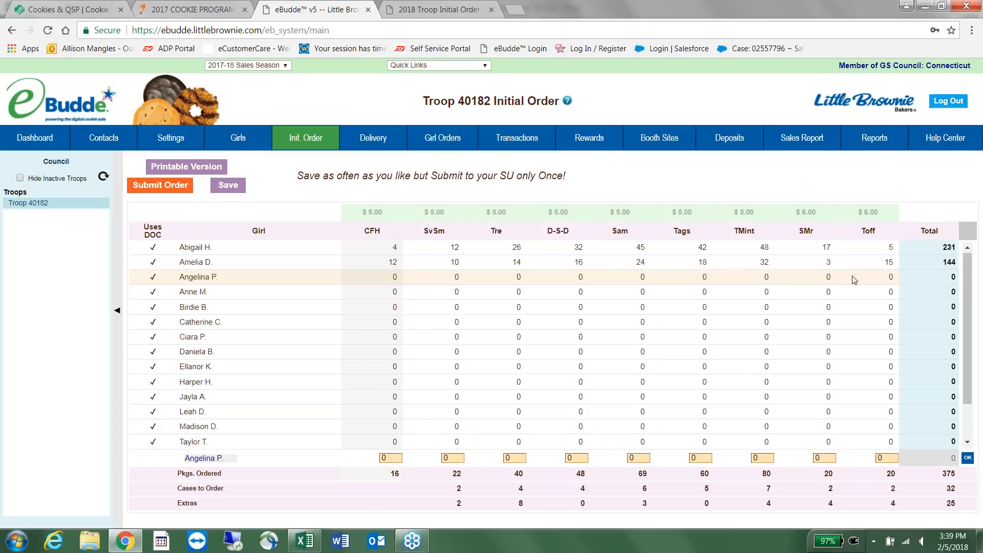
{"action": "left_click", "coordinate": [396, 458]}
{"action": "type", "text": "8"}
{"action": "key", "text": "Tab"}
{"action": "type", "text": "14"}
{"action": "key", "text": "Tab"}
{"action": "type", "text": "35"}
{"action": "key", "text": "Tab"}
{"action": "type", "text": "40"}
{"action": "key", "text": "Tab"}
Enter her remaining quantities: 60, 65, 70, 15 and 10 packages.
{"action": "type", "text": "60"}
{"action": "key", "text": "Tab"}
{"action": "type", "text": "65"}
{"action": "key", "text": "Tab"}
{"action": "type", "text": "70"}
{"action": "key", "text": "Tab"}
{"action": "type", "text": "15"}
{"action": "key", "text": "Tab"}
{"action": "type", "text": "10"}
Commit the third girl's 317 packages and save the troop order.
{"action": "left_click", "coordinate": [968, 458]}
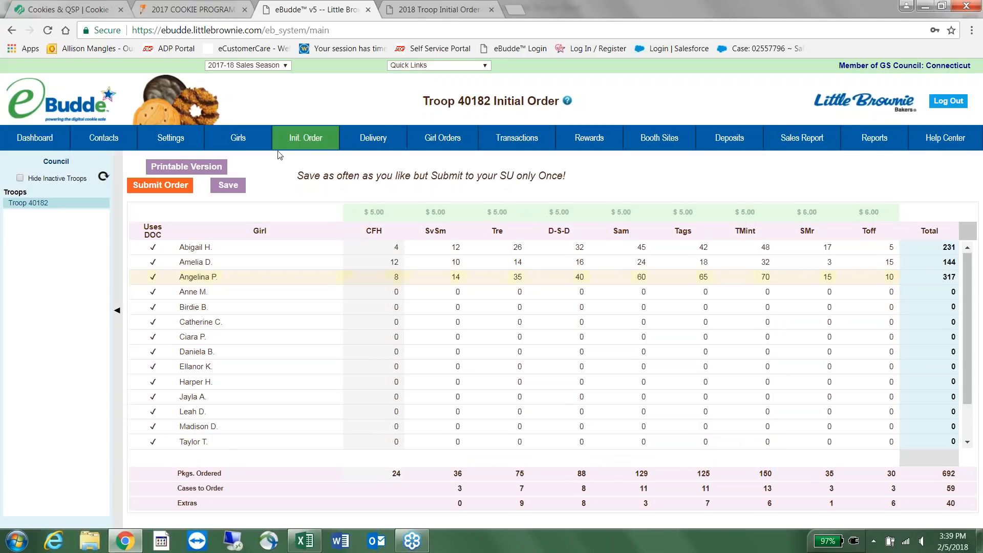
{"action": "left_click", "coordinate": [228, 185]}
{"action": "left_click", "coordinate": [545, 218]}
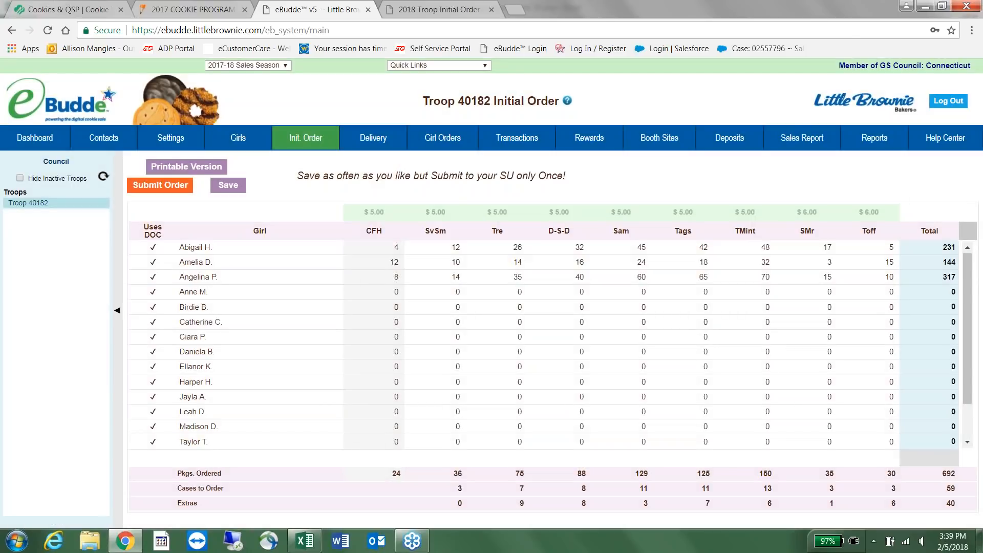
{"action": "scroll", "coordinate": [529, 293], "scroll_direction": "down", "scroll_amount": 2}
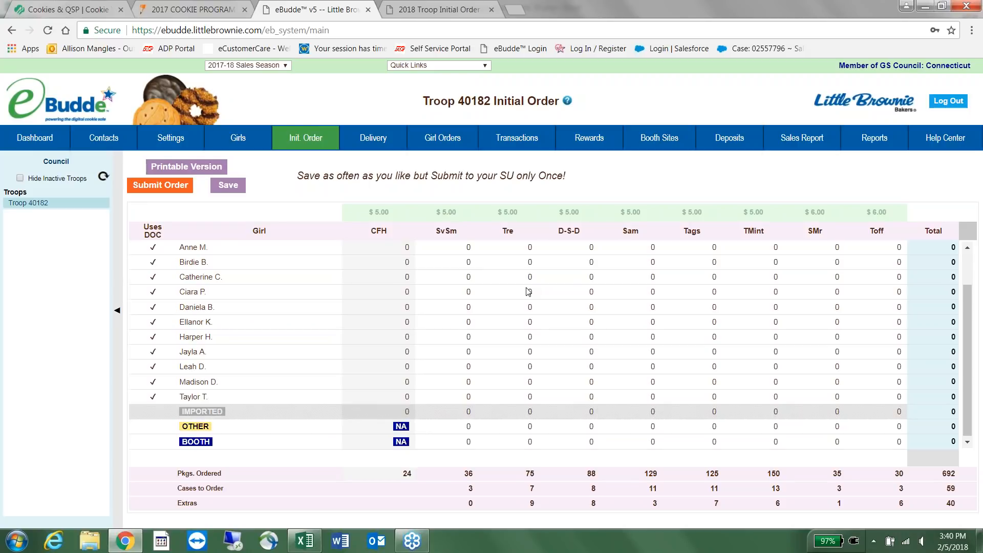
In the BOOTH row, enter 12, 24 and 24 packages.
{"action": "left_click", "coordinate": [289, 445]}
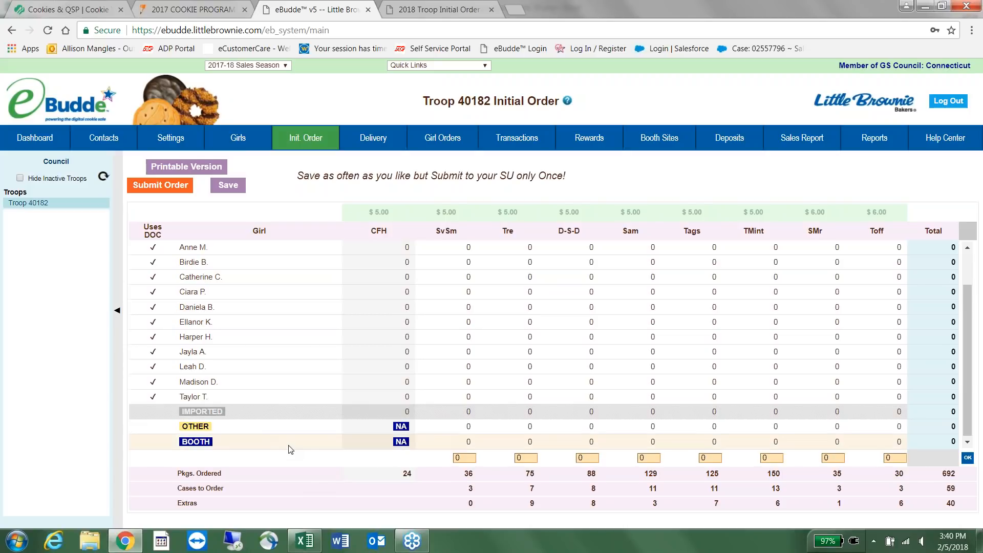
{"action": "key", "text": "BackSpace"}
{"action": "type", "text": "12"}
{"action": "key", "text": "Tab"}
{"action": "type", "text": "24"}
{"action": "key", "text": "Tab"}
{"action": "type", "text": "24"}
{"action": "key", "text": "Tab"}
Enter the remaining booth quantities: 60, 36, 72 and 12 packages.
{"action": "type", "text": "60"}
{"action": "key", "text": "Tab"}
{"action": "type", "text": "36"}
{"action": "key", "text": "Tab"}
{"action": "type", "text": "72"}
{"action": "key", "text": "Tab"}
{"action": "type", "text": "12"}
{"action": "key", "text": "Tab"}
Commit the 240 booth packages and save the 932-package order.
{"action": "left_click", "coordinate": [969, 459]}
{"action": "left_click", "coordinate": [223, 188]}
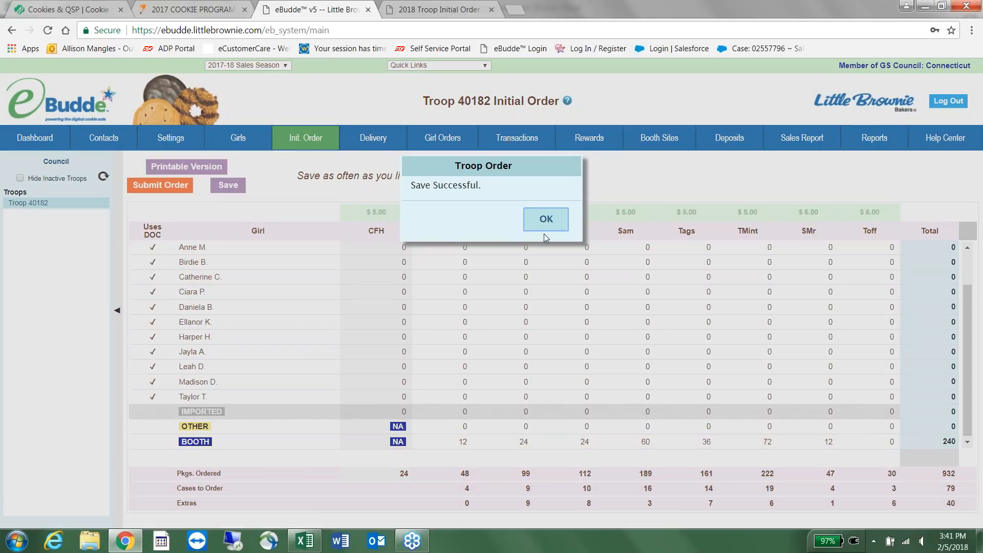
{"action": "left_click", "coordinate": [538, 227]}
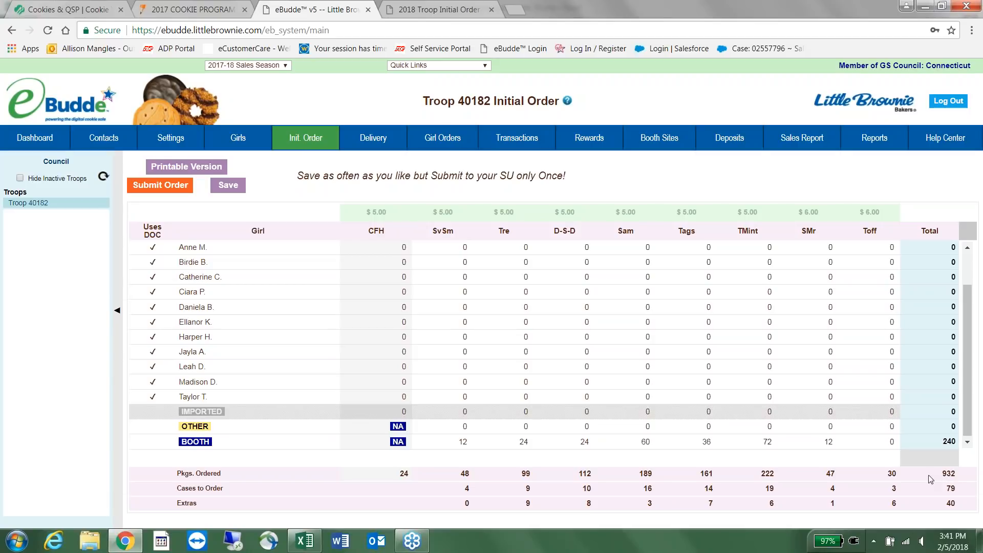
{"action": "scroll", "coordinate": [849, 328], "scroll_direction": "up", "scroll_amount": 2}
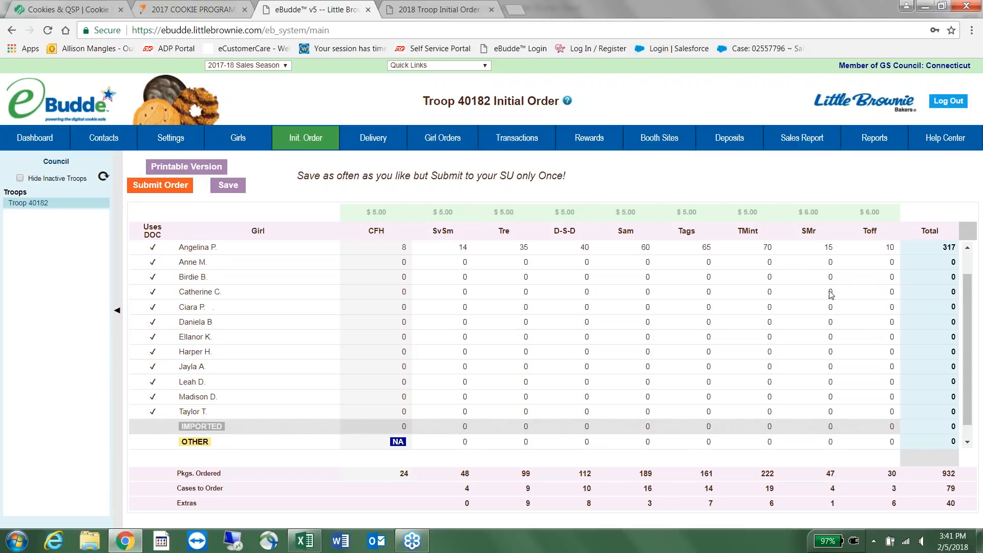
{"action": "scroll", "coordinate": [868, 333], "scroll_direction": "down", "scroll_amount": 2}
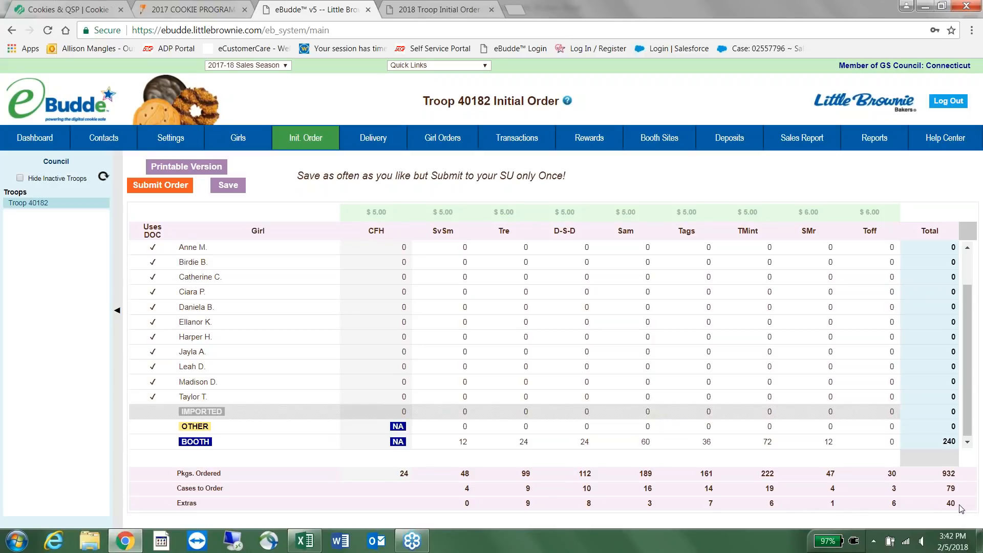
{"action": "left_click_drag", "start_coordinate": [938, 506], "coordinate": [455, 504]}
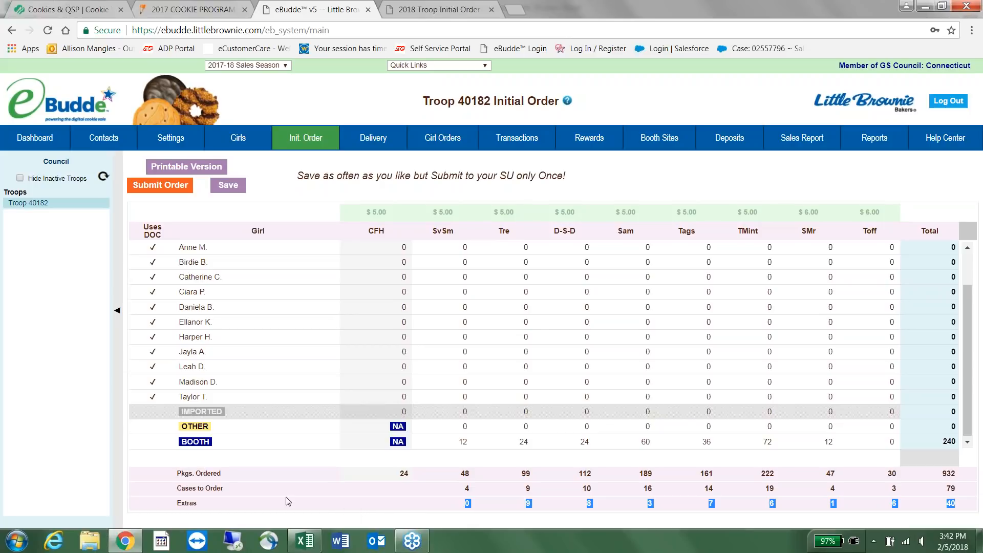
{"action": "double_click", "coordinate": [187, 504]}
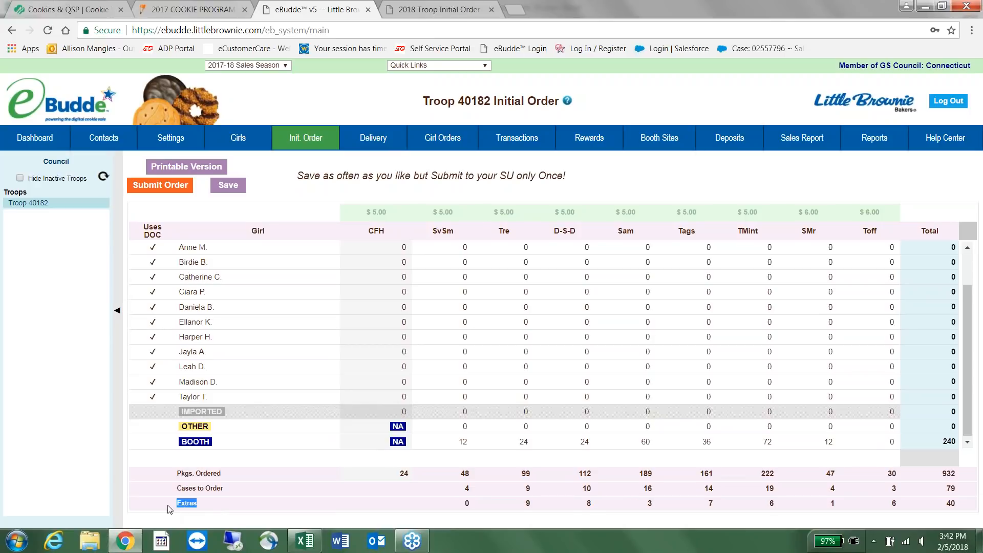
{"action": "left_click", "coordinate": [369, 514]}
{"action": "left_click_drag", "start_coordinate": [452, 495], "coordinate": [968, 493]}
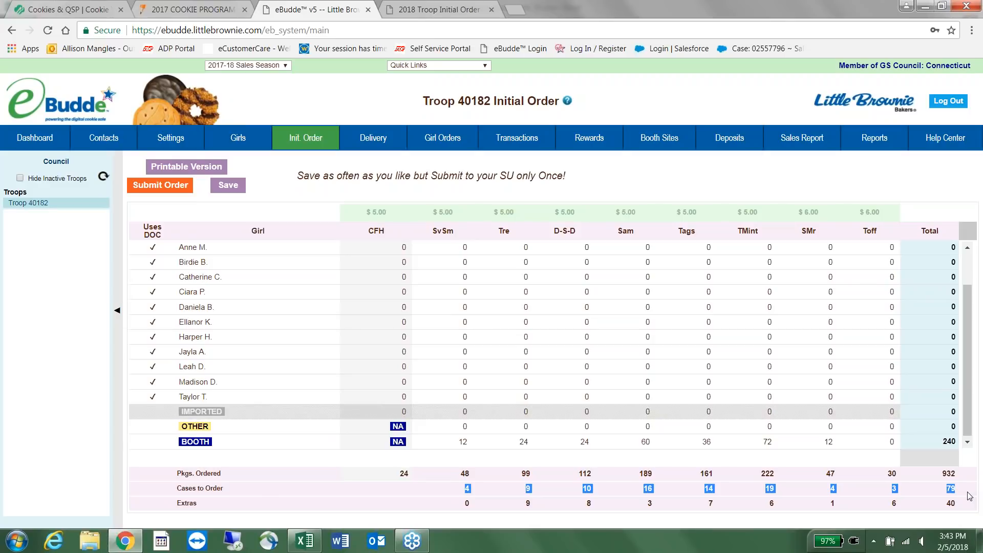
{"action": "left_click", "coordinate": [665, 338]}
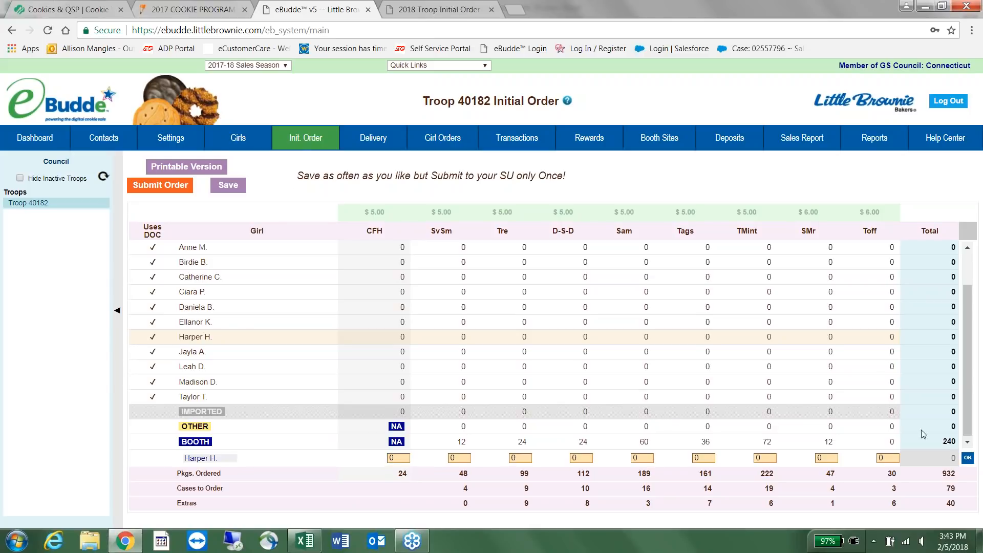
Close the unchanged edit row and save the troop order again.
{"action": "left_click", "coordinate": [967, 458]}
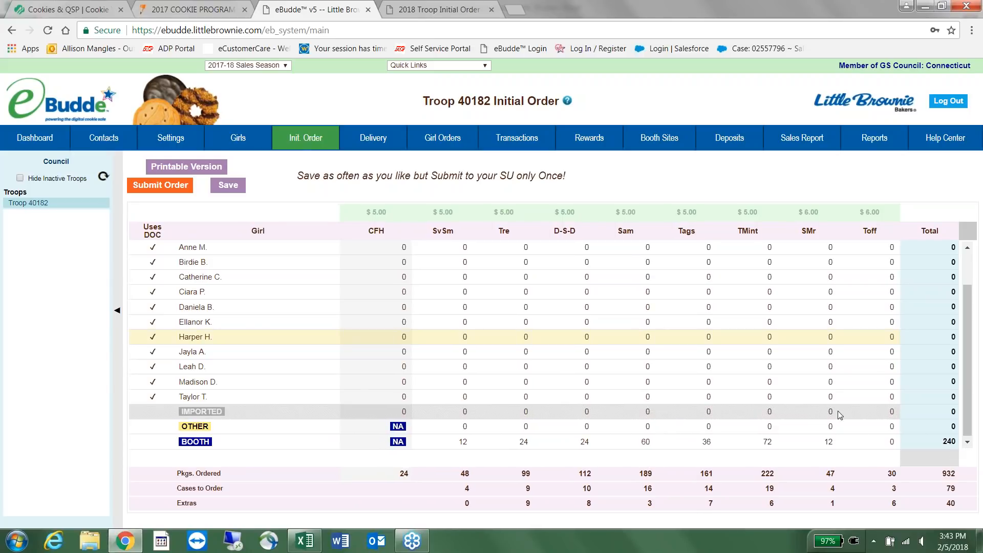
{"action": "left_click", "coordinate": [229, 185]}
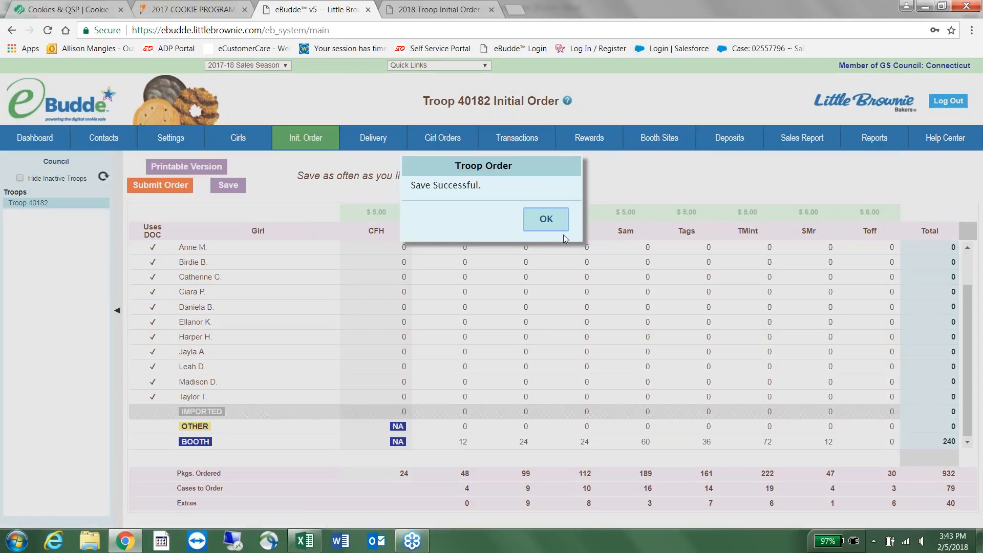
{"action": "left_click", "coordinate": [558, 224]}
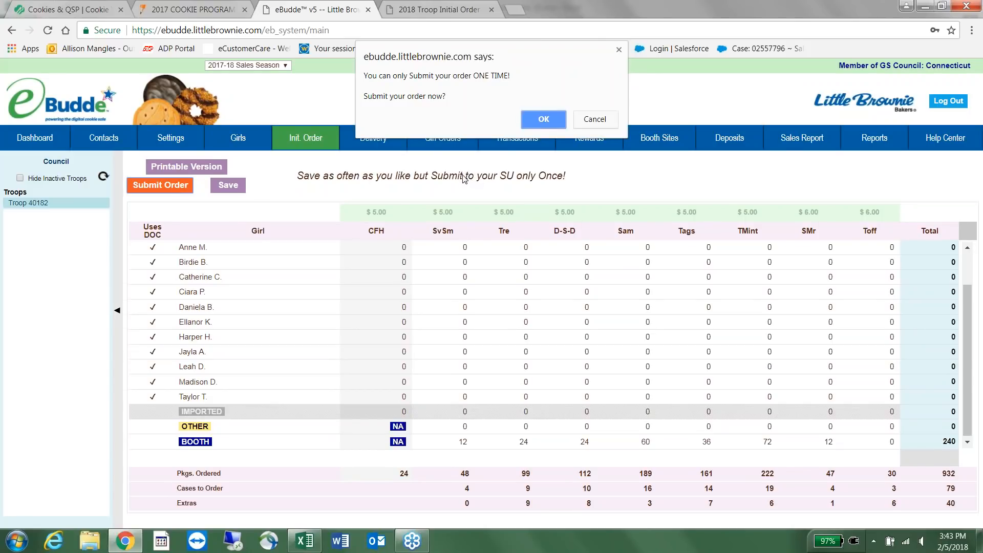
Confirm the one-time submission of the 932-package initial order and return to the top.
{"action": "left_click", "coordinate": [537, 123]}
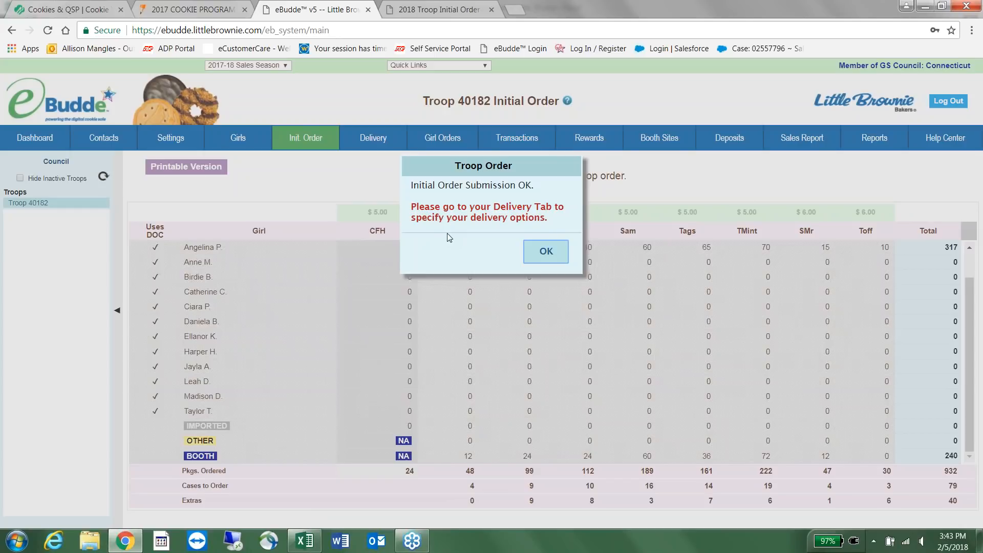
{"action": "left_click", "coordinate": [554, 257]}
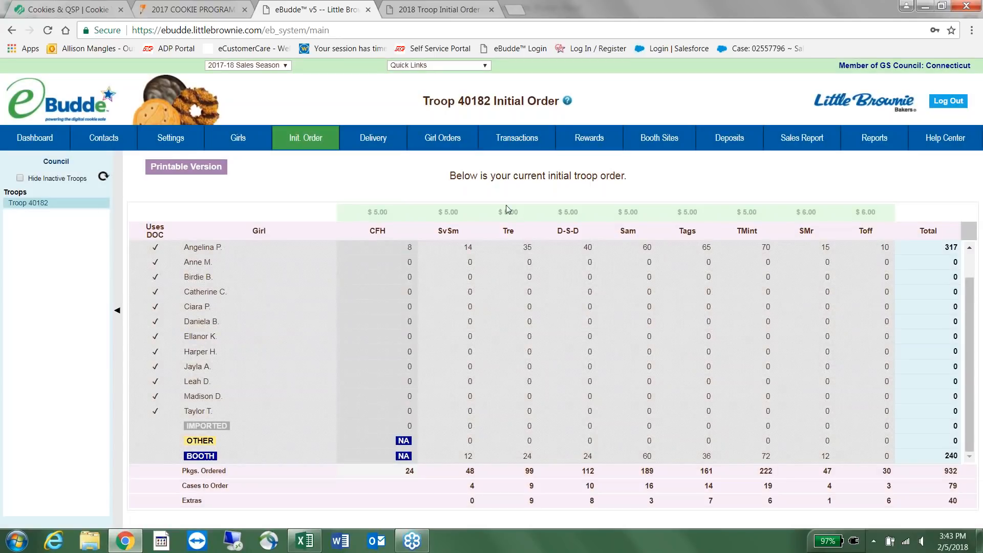
{"action": "scroll", "coordinate": [548, 245], "scroll_direction": "up", "scroll_amount": 2}
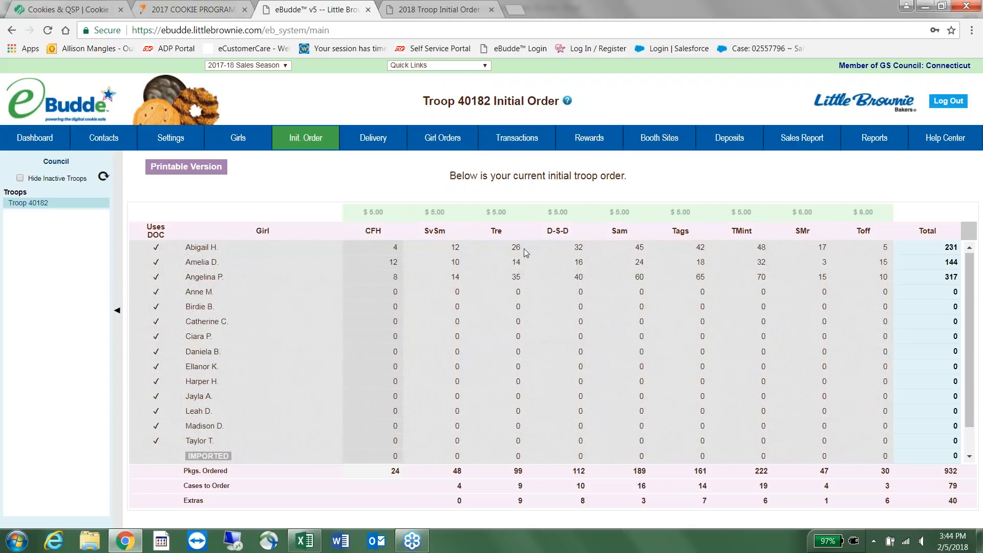
View and close the printable version of the order, then show the Delivery sheet.
{"action": "left_click", "coordinate": [219, 168]}
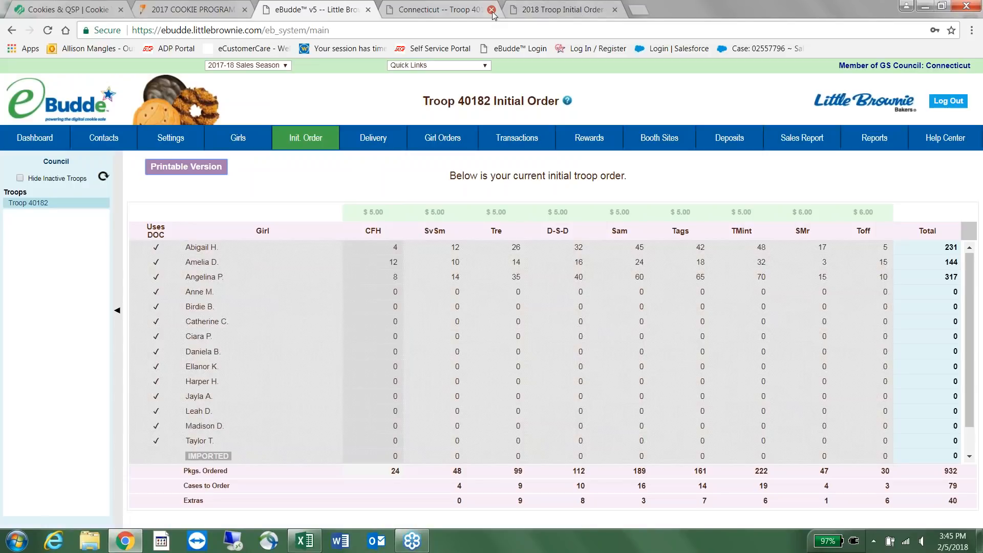
{"action": "left_click", "coordinate": [491, 10]}
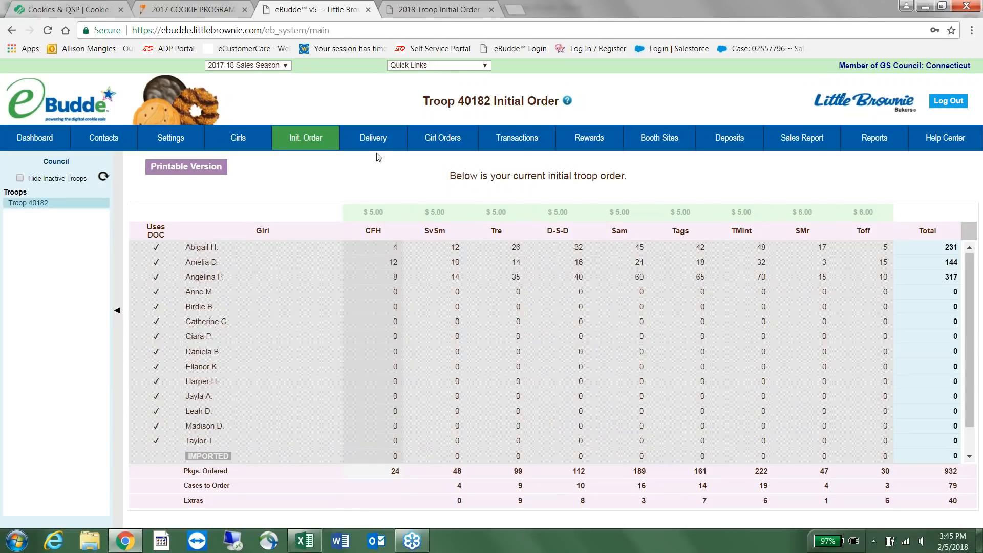
{"action": "left_click", "coordinate": [381, 141]}
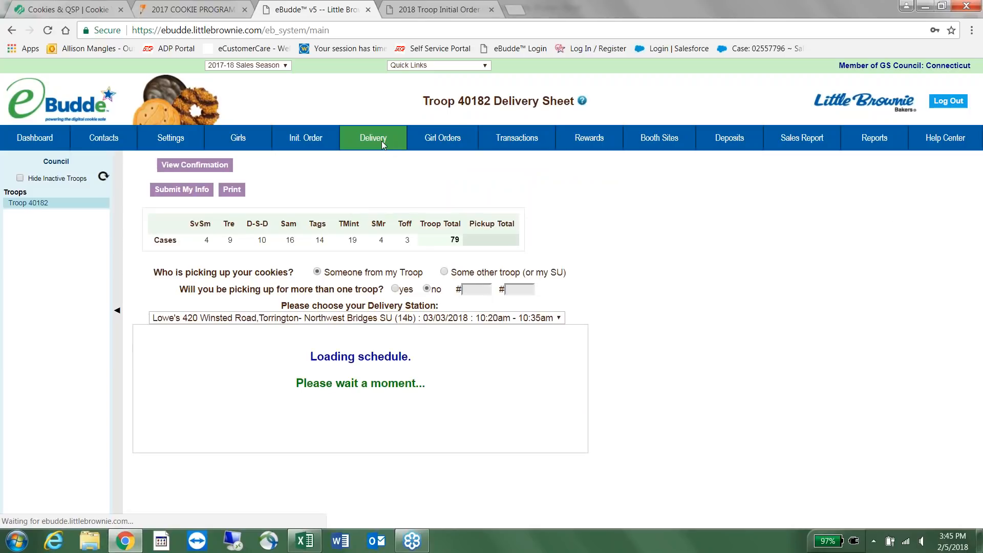
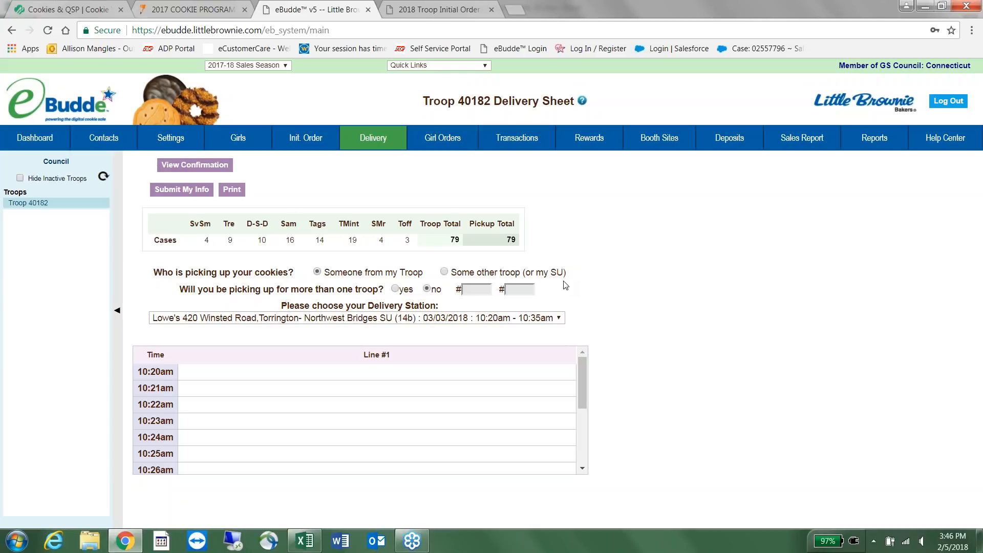
Set pickup to someone from my troop, try an extra troop number, then answer no to multi-troop pickup.
{"action": "left_click", "coordinate": [458, 274]}
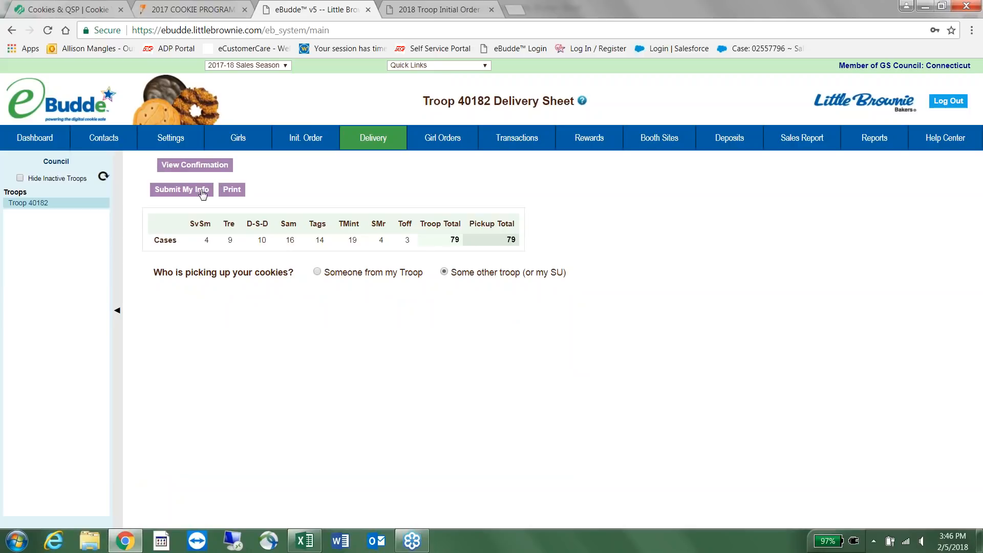
{"action": "left_click", "coordinate": [317, 272]}
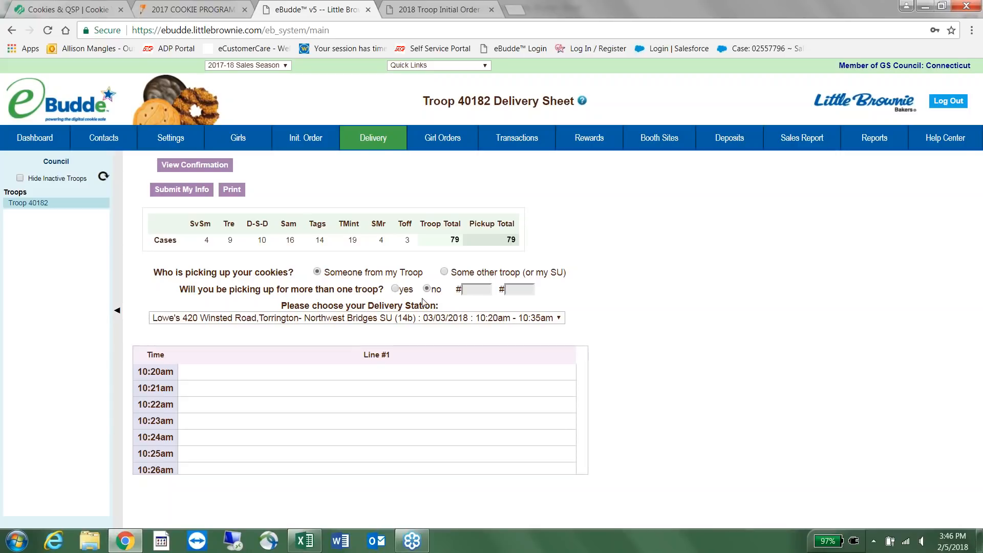
{"action": "left_click", "coordinate": [395, 288]}
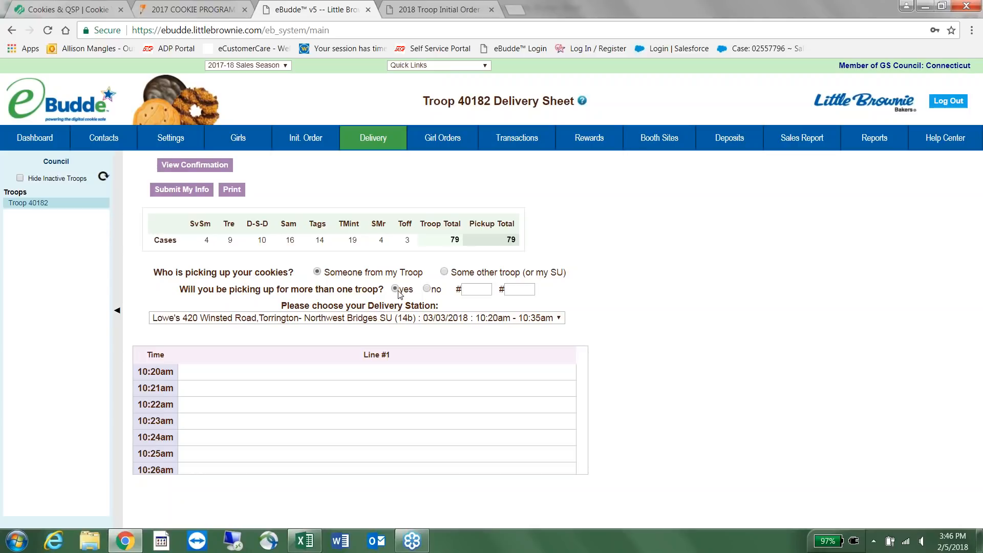
{"action": "left_click", "coordinate": [464, 290]}
{"action": "type", "text": "4018"}
{"action": "key", "text": "BackSpace"}
{"action": "type", "text": "72"}
{"action": "key", "text": "BackSpace"}
{"action": "key", "text": "BackSpace"}
{"action": "key", "text": "BackSpace"}
{"action": "key", "text": "BackSpace"}
{"action": "key", "text": "BackSpace"}
{"action": "left_click", "coordinate": [426, 289]}
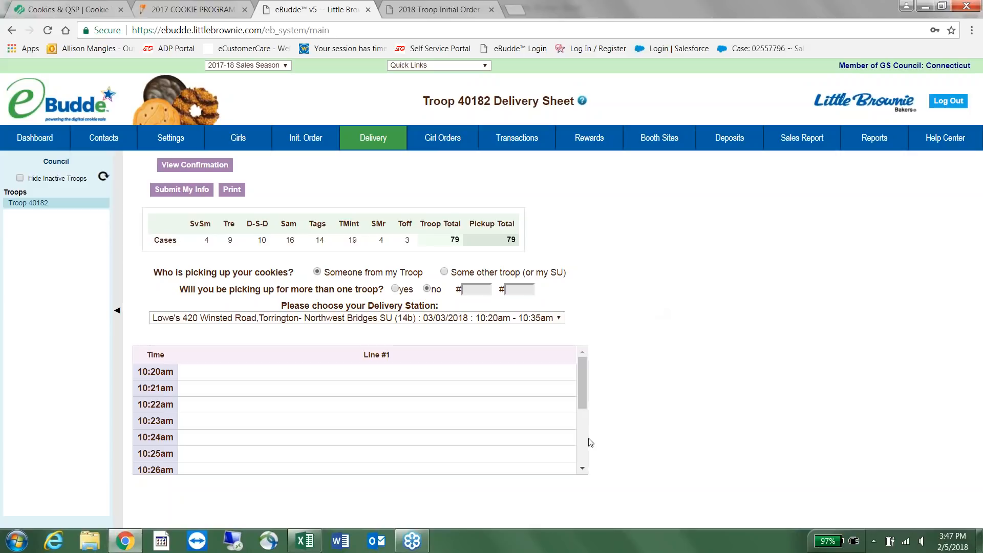
Book Troop 40182 into the 10:31am Lowe's Torrington pickup slot and submit the delivery info.
{"action": "mouse_move", "coordinate": [586, 378]}
{"action": "left_mouse_down"}
{"action": "mouse_move", "coordinate": [583, 443]}
{"action": "mouse_move", "coordinate": [587, 366]}
{"action": "left_mouse_up"}
{"action": "mouse_move", "coordinate": [582, 370]}
{"action": "left_mouse_down"}
{"action": "mouse_move", "coordinate": [582, 441]}
{"action": "mouse_move", "coordinate": [585, 361]}
{"action": "left_mouse_up"}
{"action": "left_click_drag", "start_coordinate": [583, 370], "coordinate": [578, 426]}
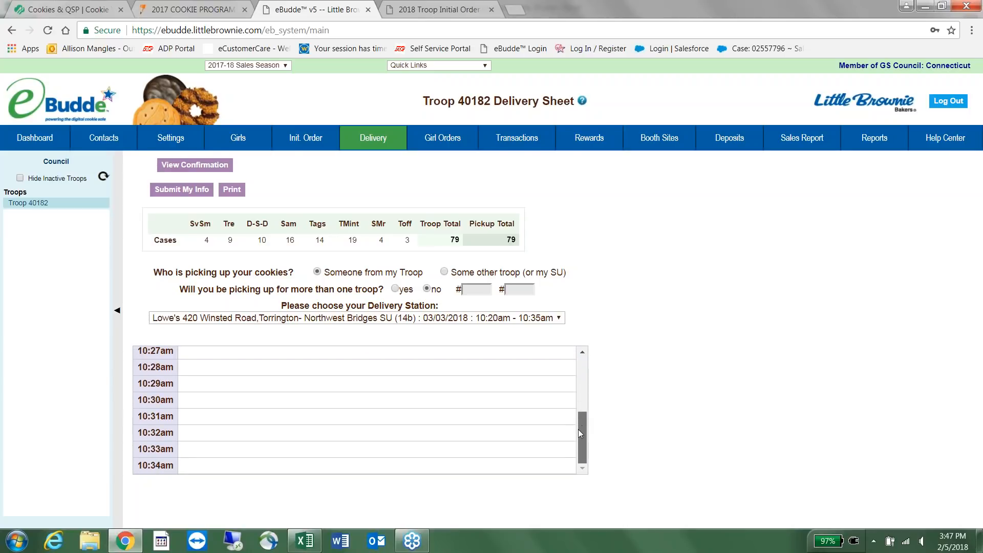
{"action": "left_click", "coordinate": [260, 420]}
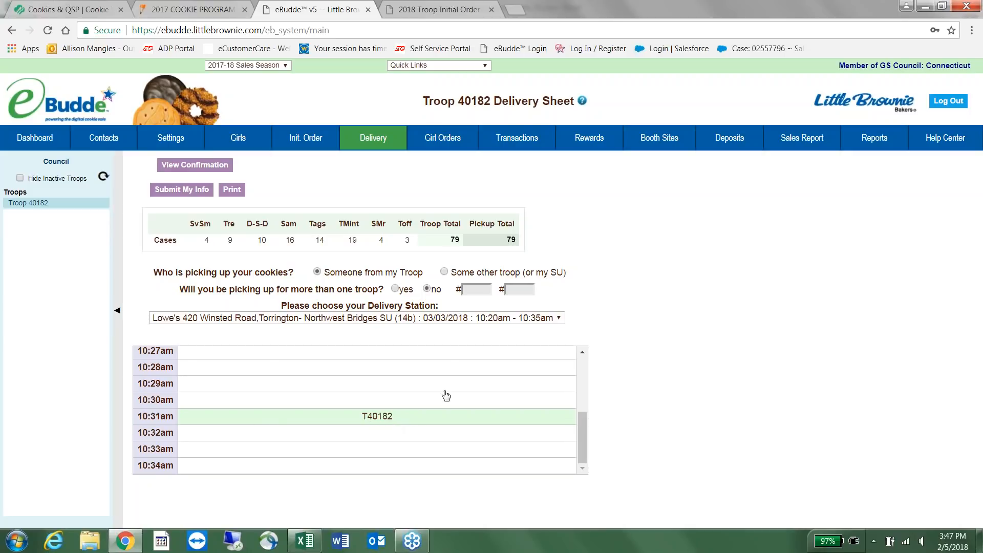
{"action": "left_click", "coordinate": [207, 192]}
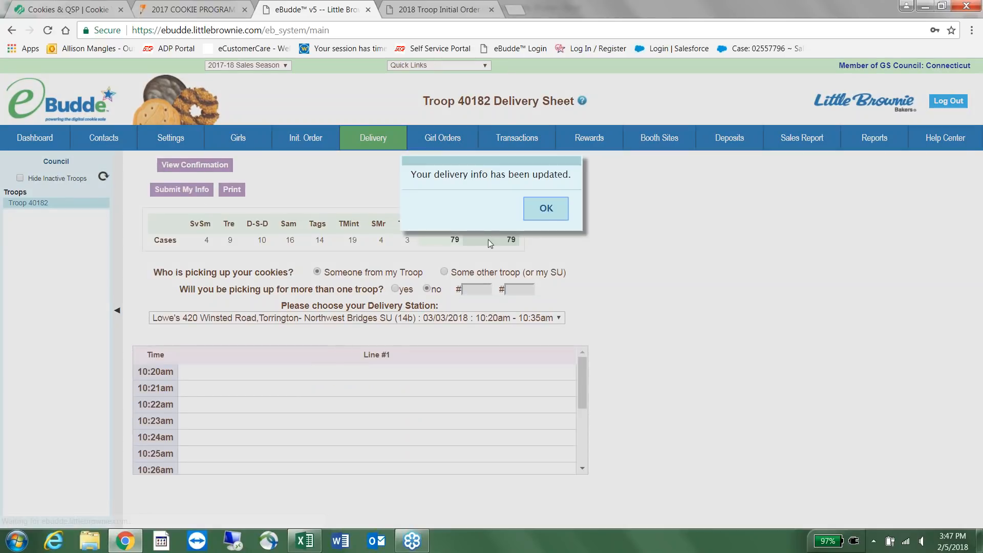
{"action": "left_click", "coordinate": [544, 225]}
{"action": "left_click_drag", "start_coordinate": [584, 369], "coordinate": [595, 442]}
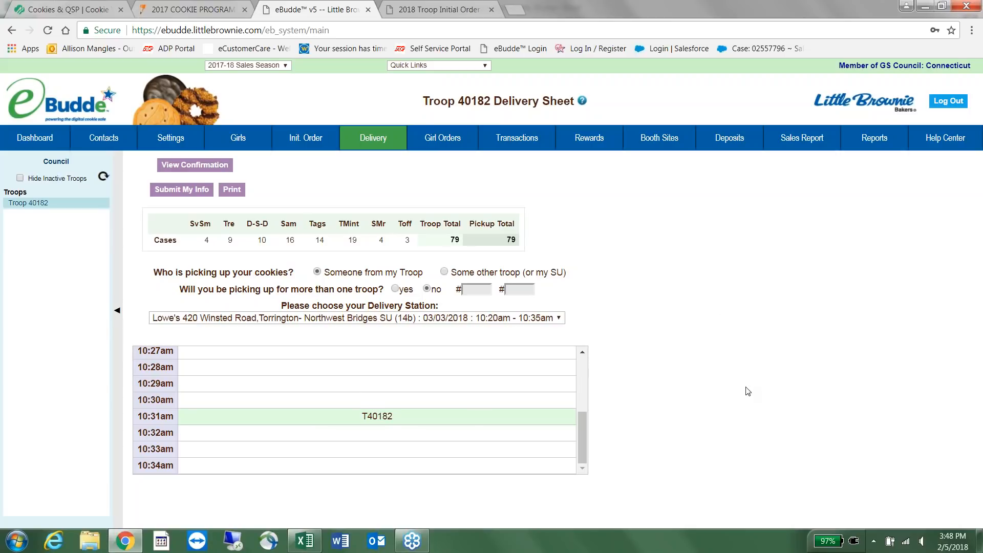
Review the printable delivery confirmation, cancel its printing, and go to the Rewards order forms.
{"action": "left_click", "coordinate": [208, 165]}
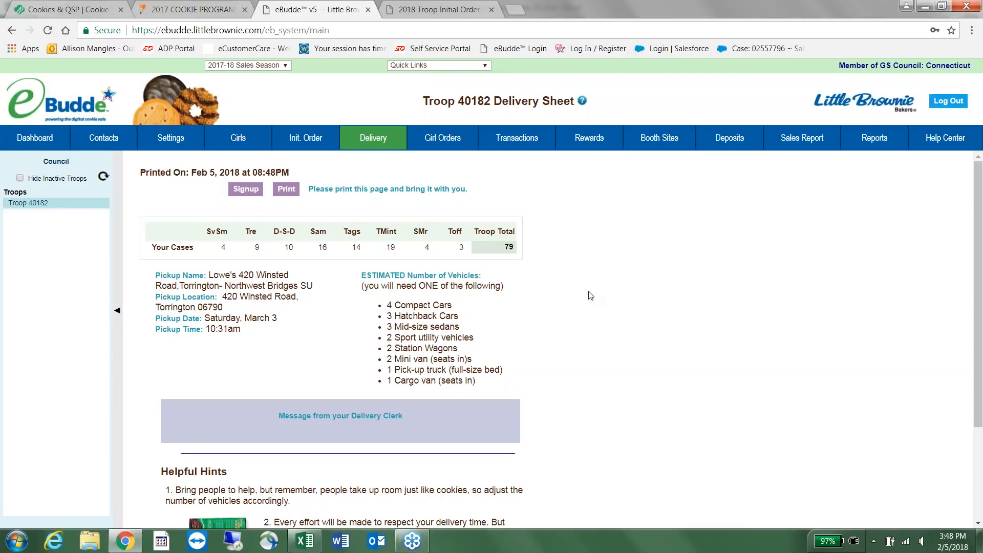
{"action": "scroll", "coordinate": [588, 297], "scroll_direction": "down", "scroll_amount": 1}
{"action": "scroll", "coordinate": [588, 301], "scroll_direction": "down", "scroll_amount": 1}
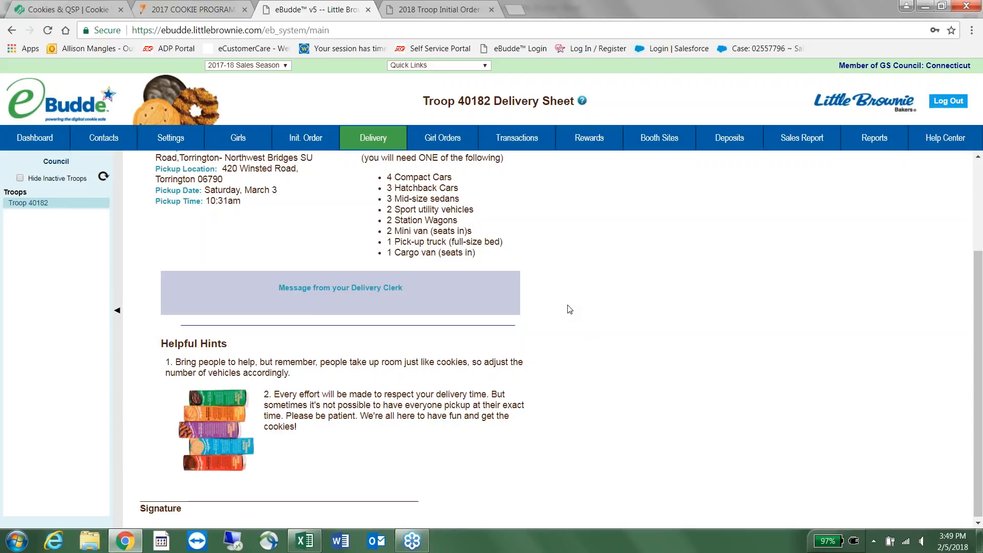
{"action": "scroll", "coordinate": [569, 310], "scroll_direction": "down", "scroll_amount": 1}
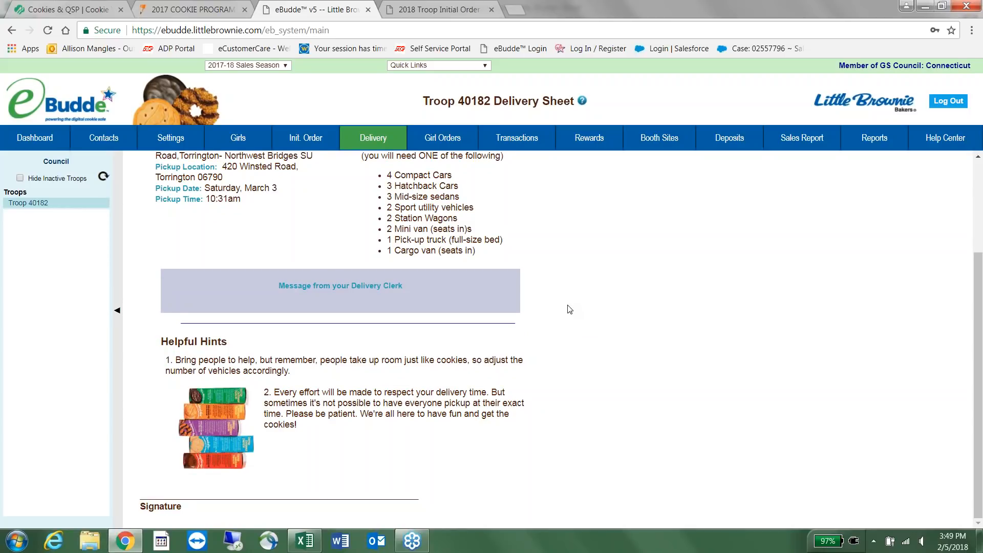
{"action": "scroll", "coordinate": [569, 309], "scroll_direction": "up", "scroll_amount": 3}
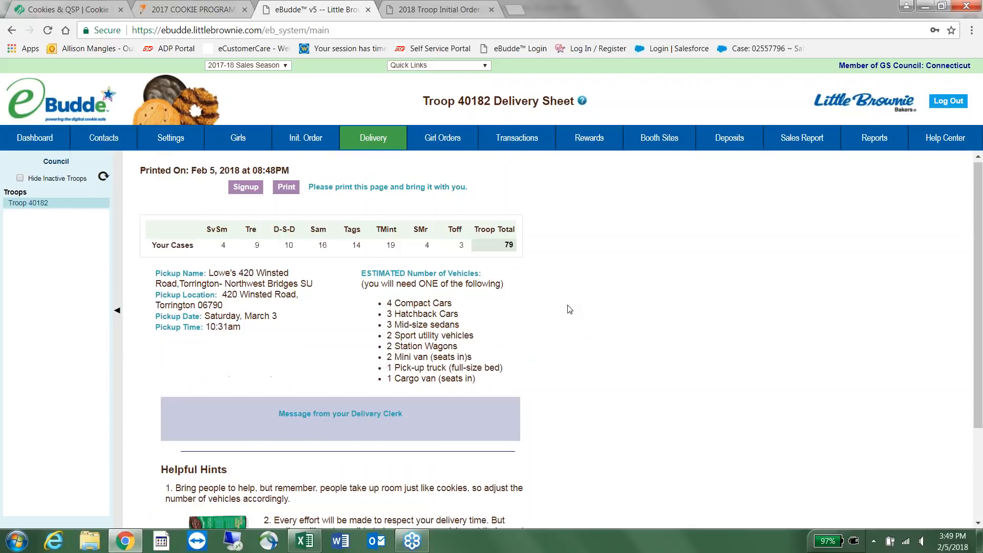
{"action": "left_click", "coordinate": [286, 190]}
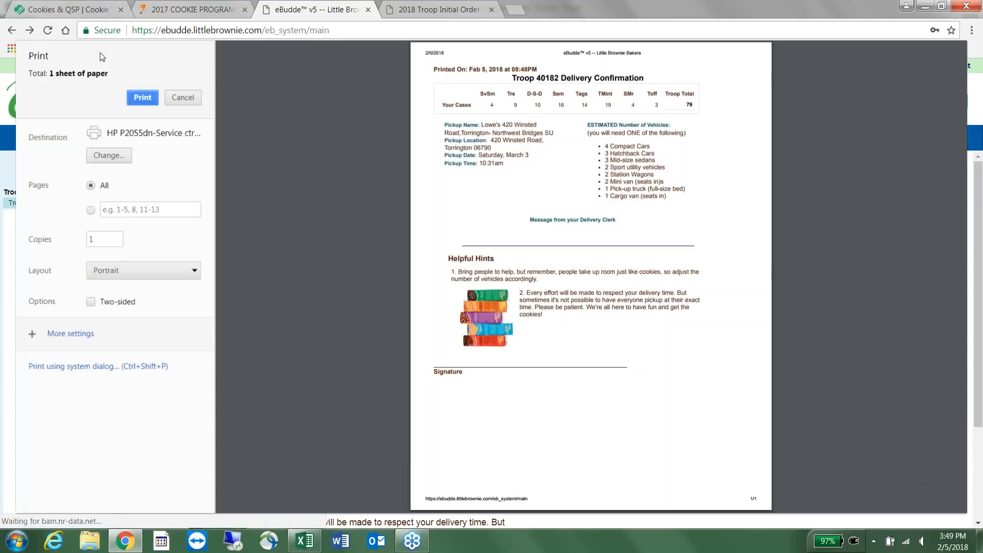
{"action": "left_click", "coordinate": [188, 99]}
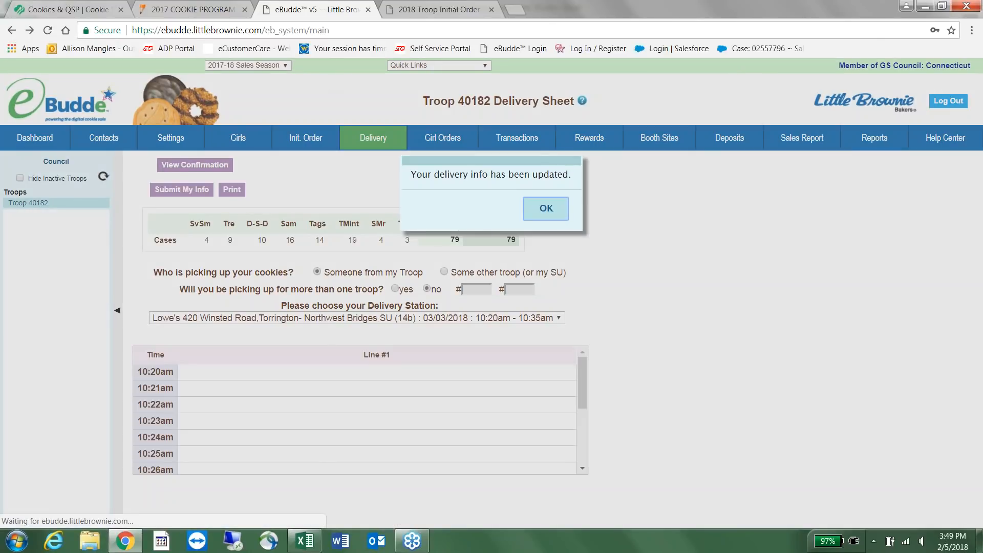
{"action": "left_click", "coordinate": [549, 206]}
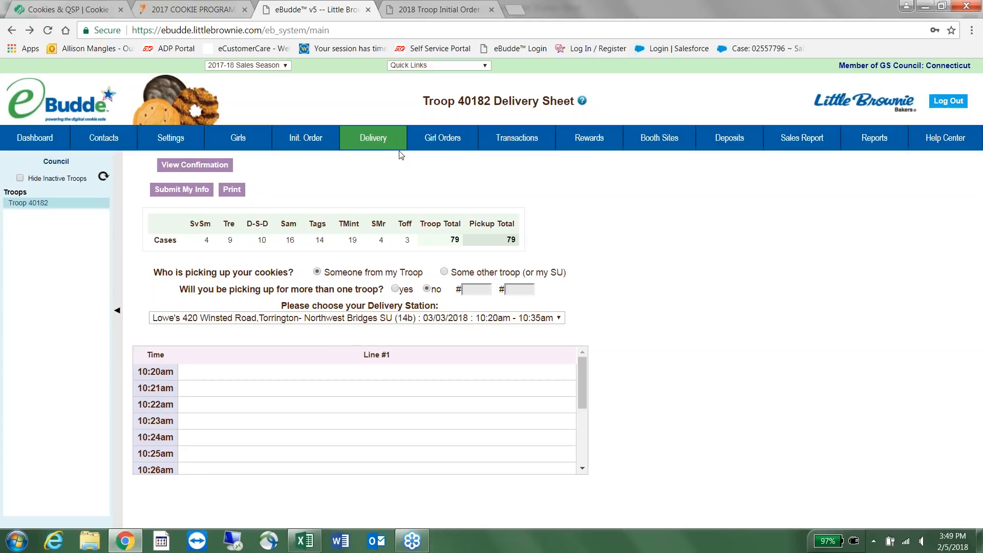
{"action": "left_click", "coordinate": [597, 140]}
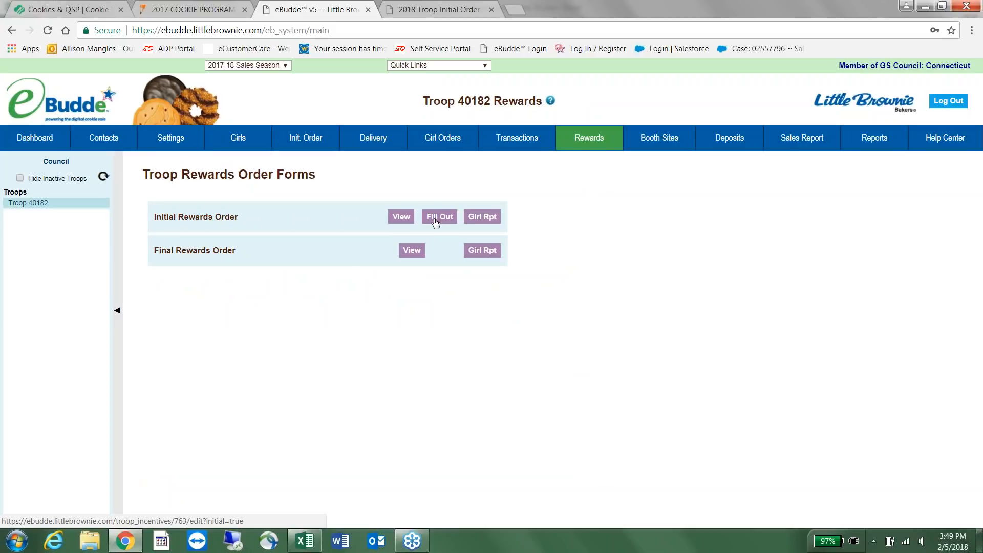
Open the Initial Rewards Order form and scroll through each girl's rewards and the Troop Order table.
{"action": "left_click", "coordinate": [435, 221]}
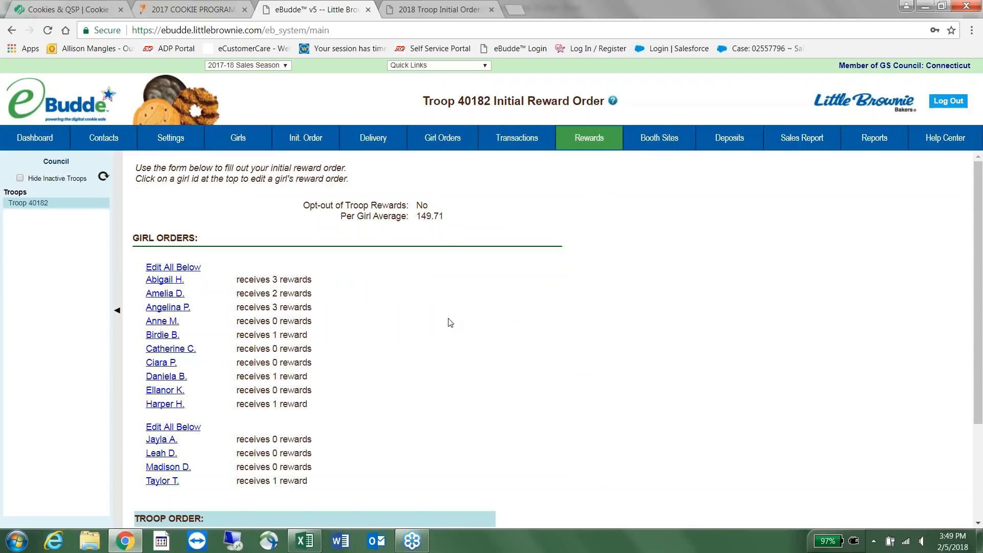
{"action": "scroll", "coordinate": [450, 323], "scroll_direction": "down", "scroll_amount": 1}
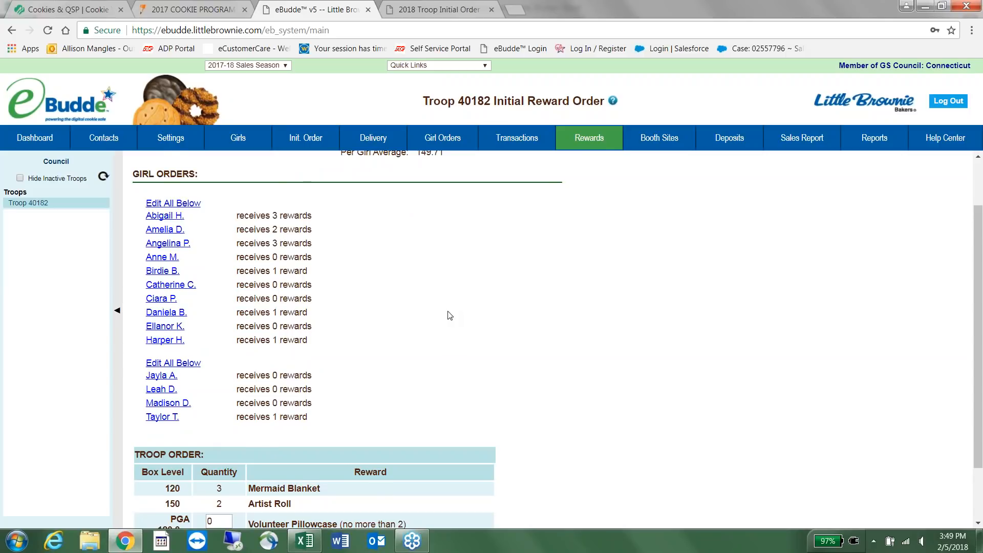
{"action": "scroll", "coordinate": [450, 315], "scroll_direction": "down", "scroll_amount": 1}
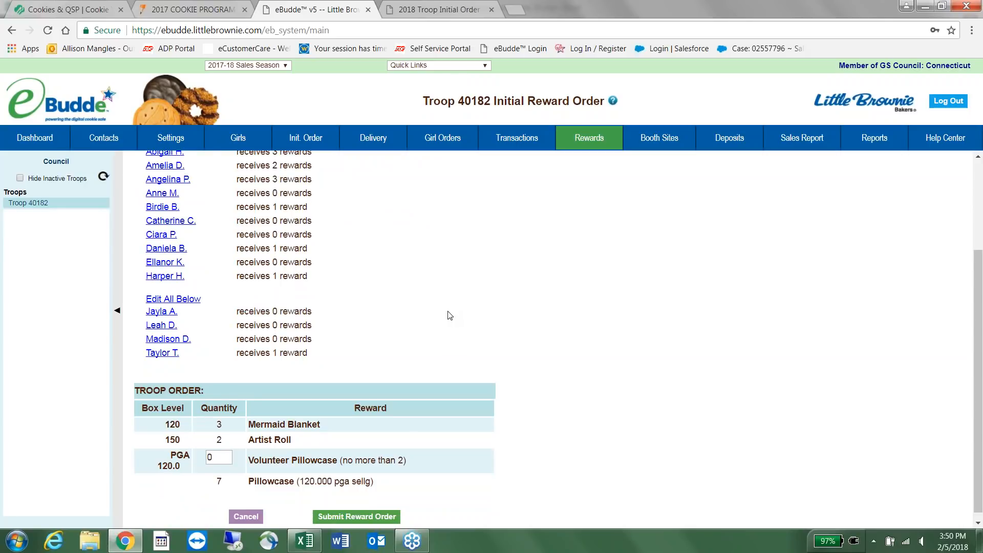
{"action": "scroll", "coordinate": [450, 315], "scroll_direction": "up", "scroll_amount": 3}
{"action": "scroll", "coordinate": [450, 316], "scroll_direction": "down", "scroll_amount": 3}
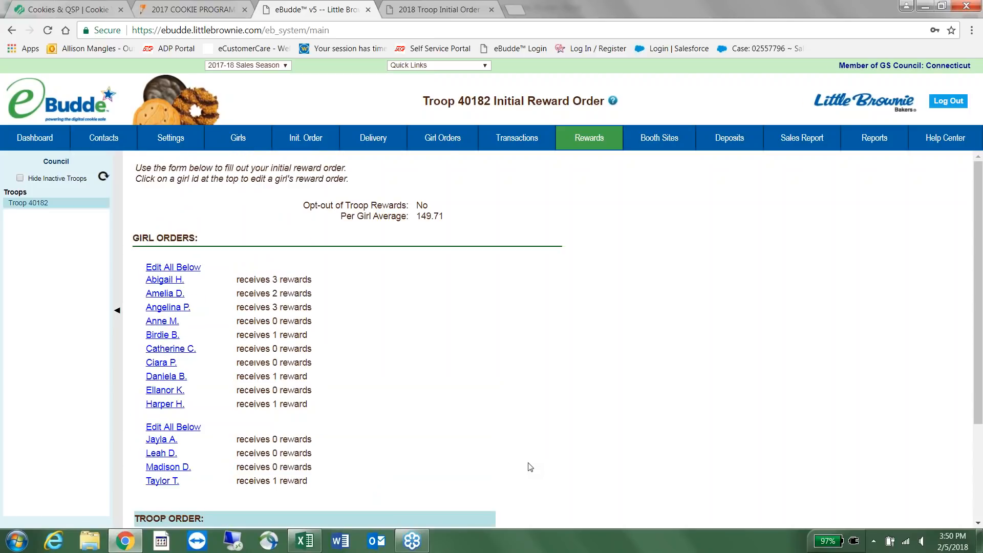
{"action": "left_click_drag", "start_coordinate": [452, 221], "coordinate": [429, 227]}
{"action": "left_click", "coordinate": [518, 277]}
{"action": "scroll", "coordinate": [517, 279], "scroll_direction": "down", "scroll_amount": 3}
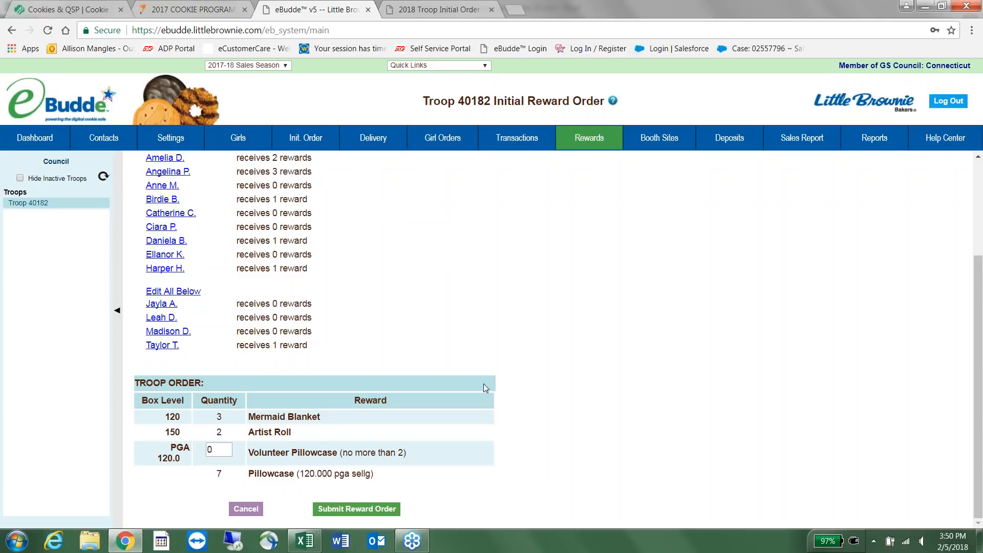
{"action": "scroll", "coordinate": [483, 383], "scroll_direction": "up", "scroll_amount": 3}
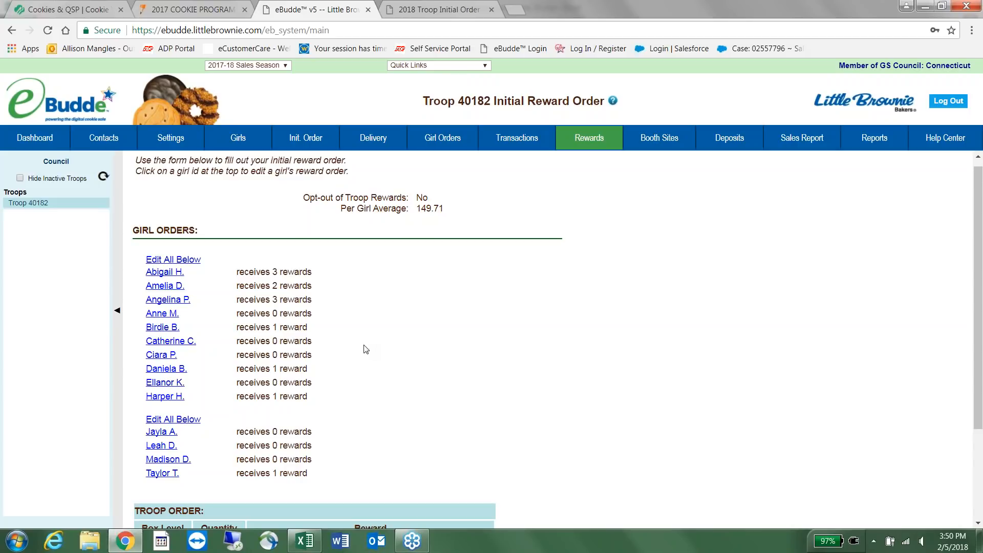
{"action": "scroll", "coordinate": [415, 335], "scroll_direction": "down", "scroll_amount": 3}
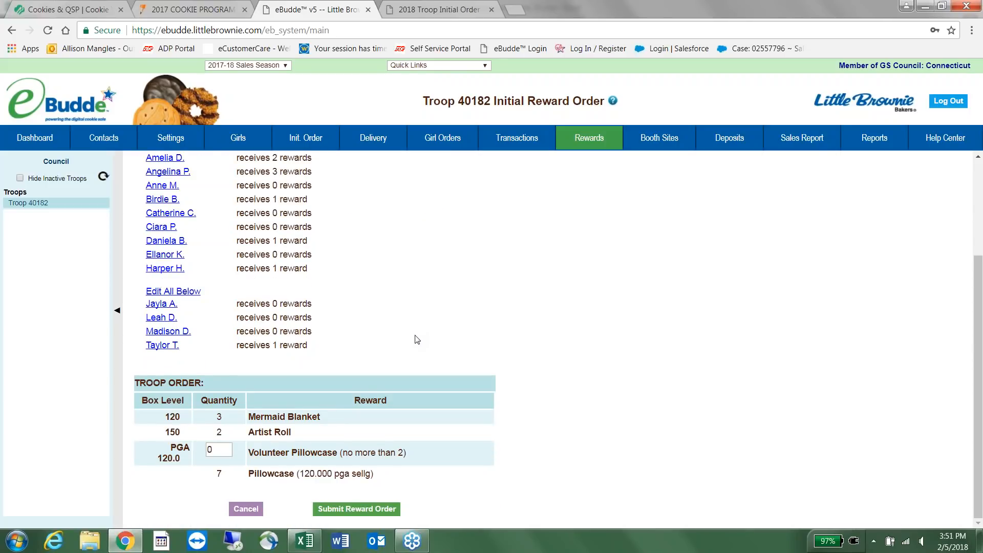
Set the Volunteer Pillowcase quantity to 2 and submit the one-time troop reward order.
{"action": "double_click", "coordinate": [226, 450]}
{"action": "type", "text": "2"}
{"action": "left_click", "coordinate": [368, 512]}
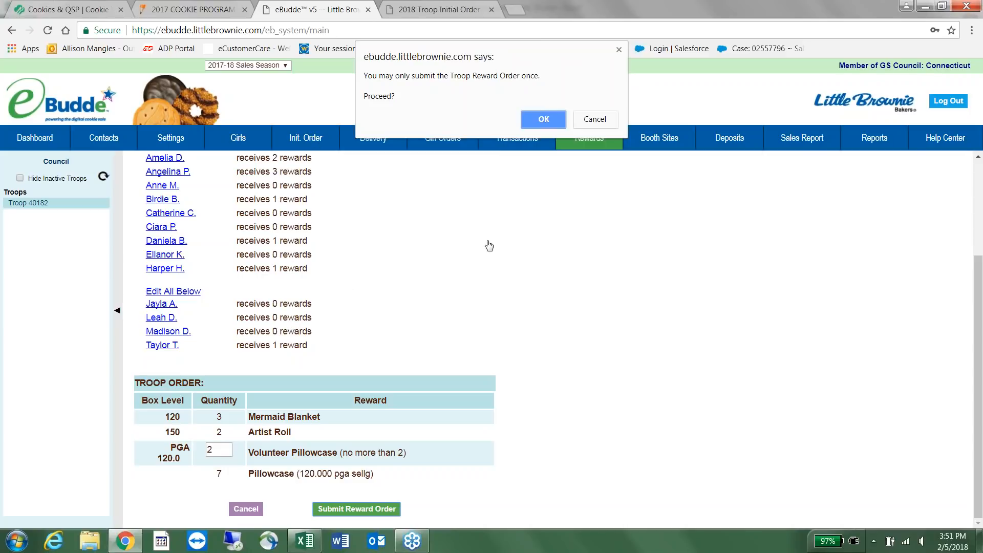
{"action": "left_click", "coordinate": [545, 118]}
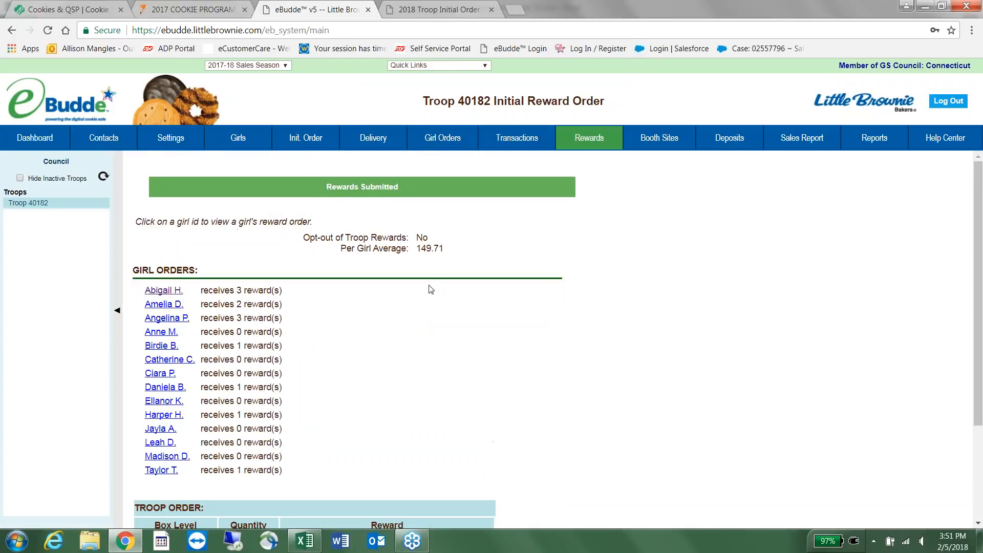
Review the submitted reward summary, then view Girl Sales: 768 girl packages against 1048 ordered.
{"action": "scroll", "coordinate": [512, 319], "scroll_direction": "down", "scroll_amount": 2}
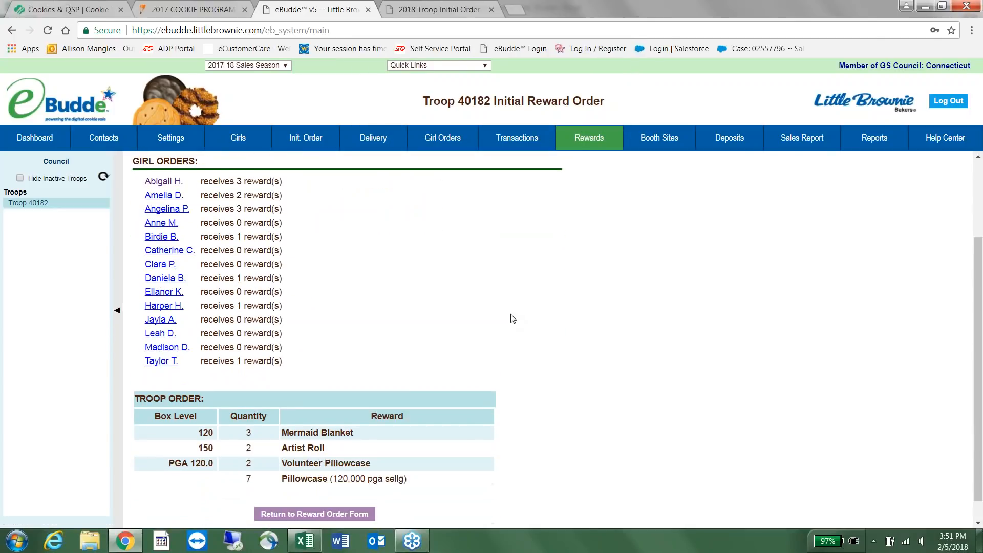
{"action": "scroll", "coordinate": [512, 318], "scroll_direction": "down", "scroll_amount": 1}
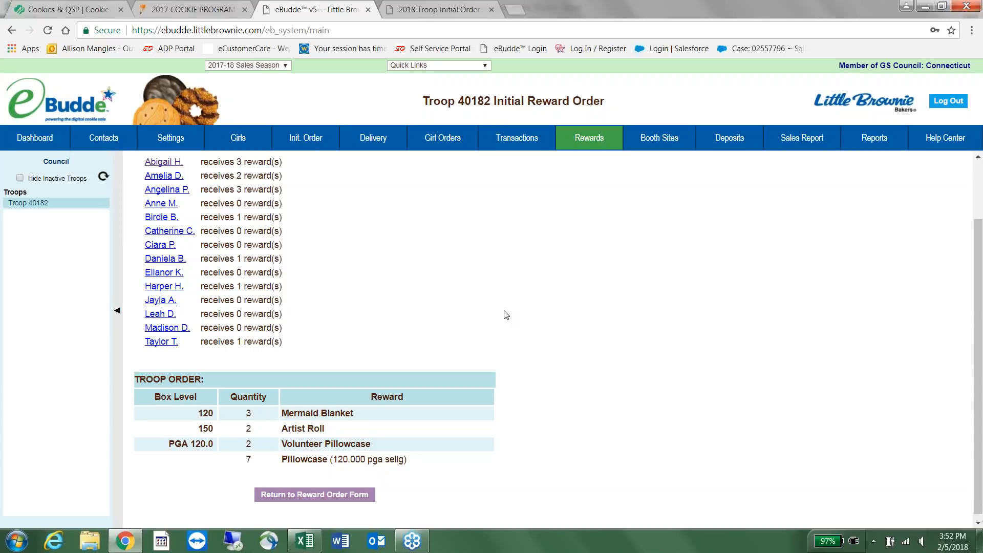
{"action": "left_click", "coordinate": [463, 140]}
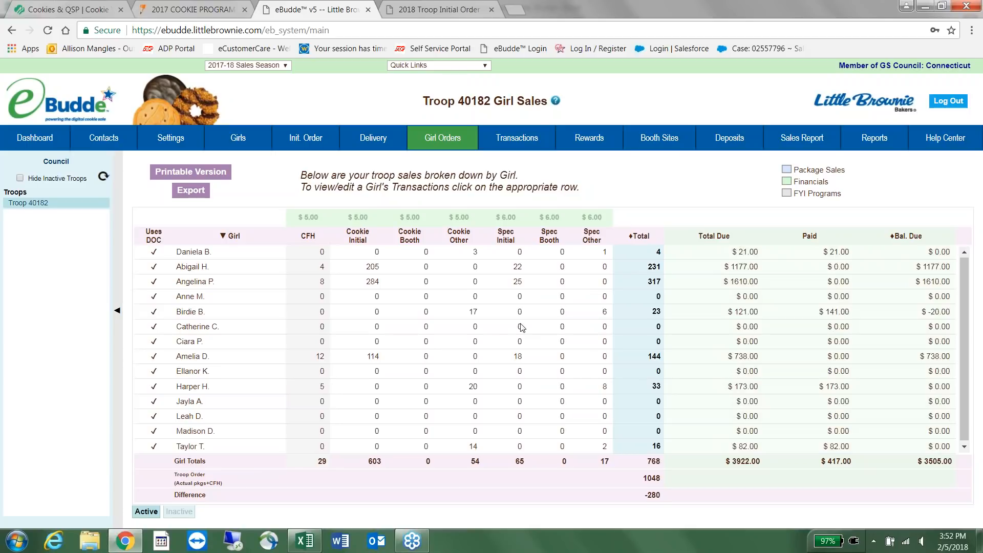
Check the package transactions (eight DOC receipts, 71 on hand), then return to the Rewards order forms.
{"action": "left_click", "coordinate": [533, 146]}
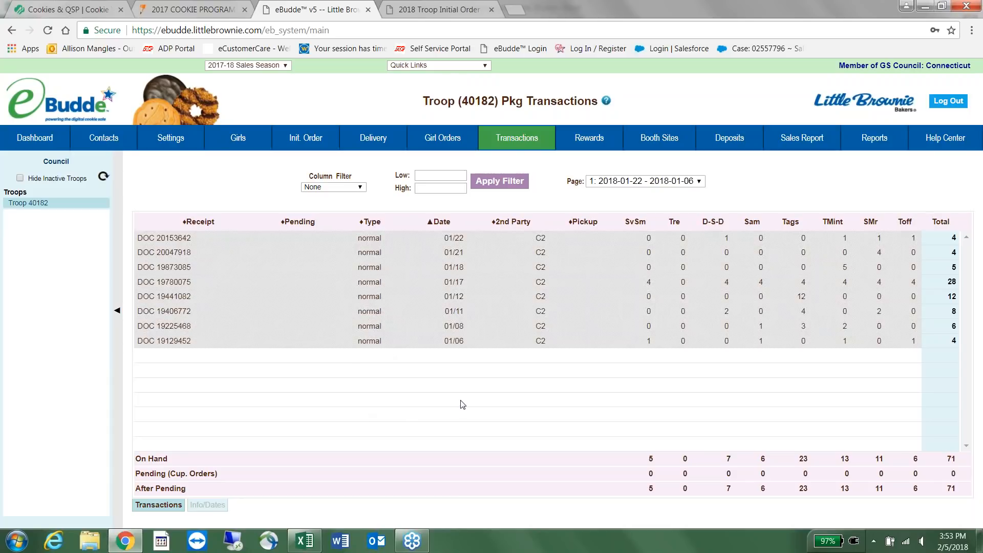
{"action": "left_click", "coordinate": [592, 147]}
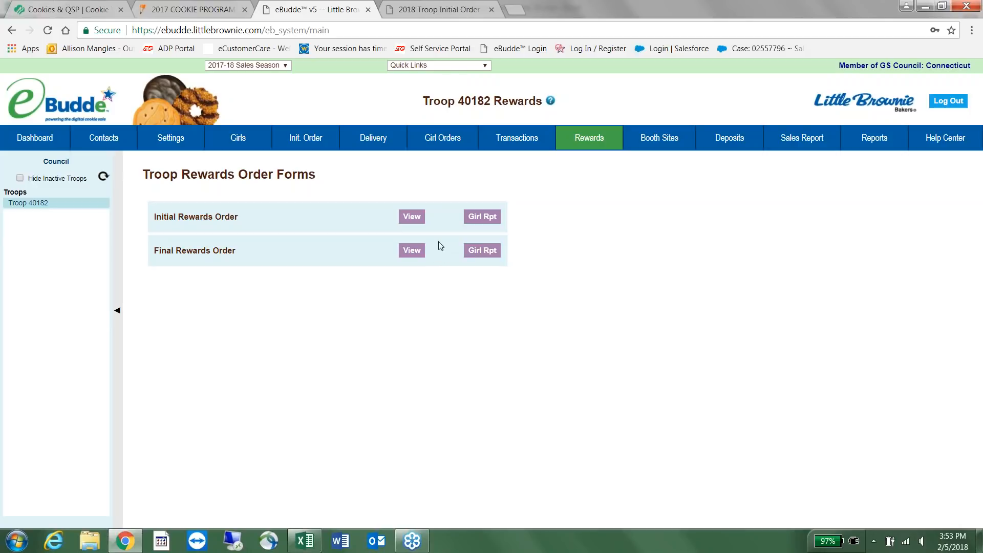
Show the Booth Sales page listing Connecticut Council Booth Sales.
{"action": "left_click", "coordinate": [638, 140]}
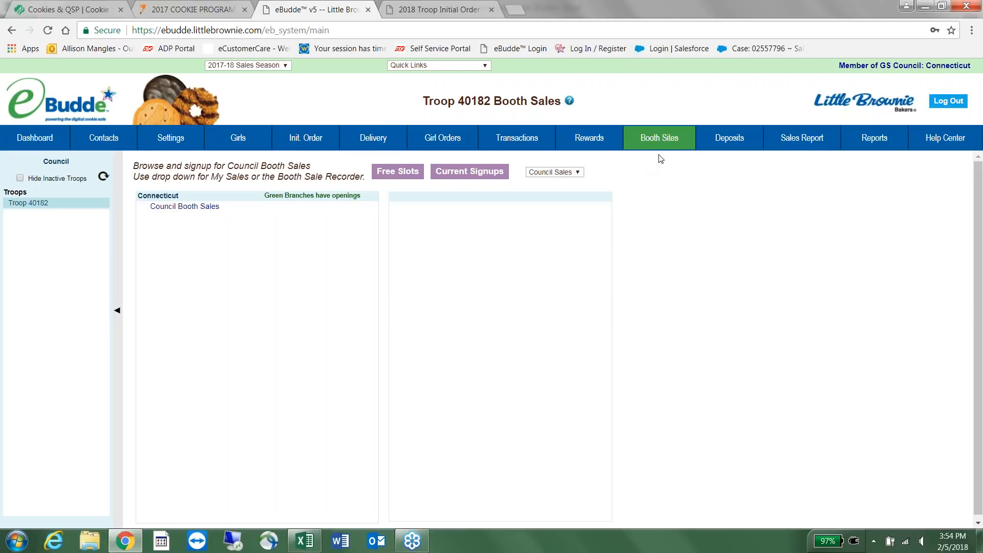
Review the ten DOC Bank deposits totalling $417.00, then open the Sales Report.
{"action": "left_click", "coordinate": [714, 137]}
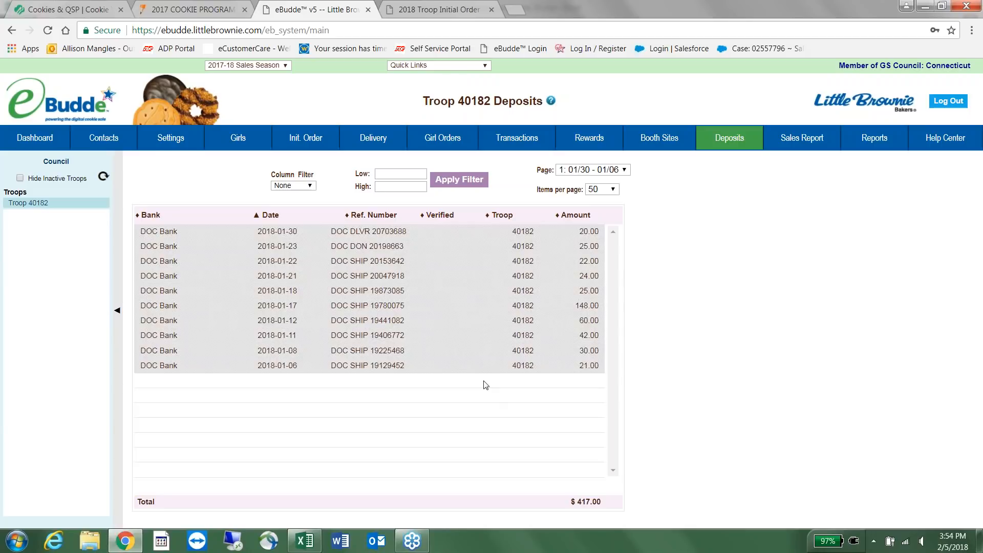
{"action": "left_click", "coordinate": [792, 135]}
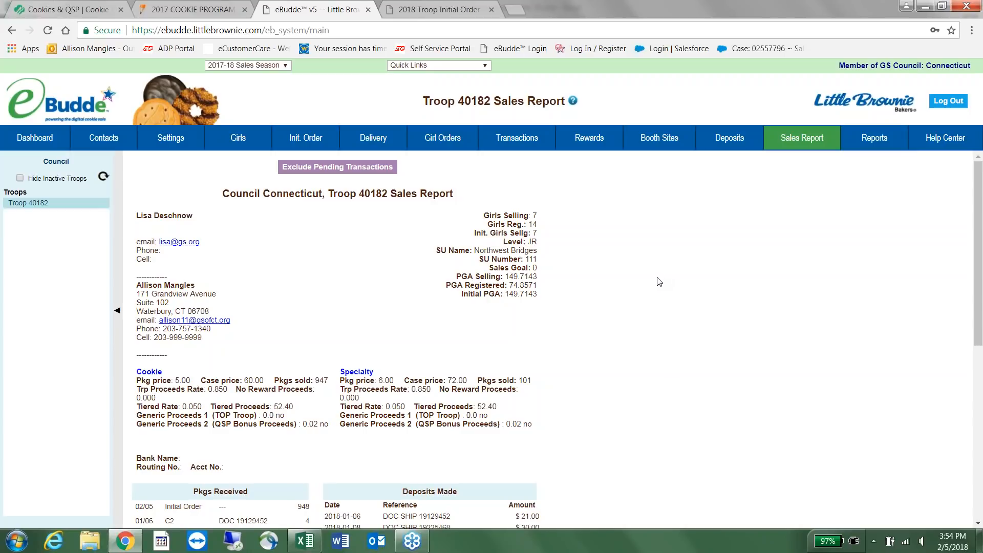
Read through the Sales Report, highlighting the PGA Selling, Registered and Initial figures, then open Reports.
{"action": "scroll", "coordinate": [551, 246], "scroll_direction": "down", "scroll_amount": 1}
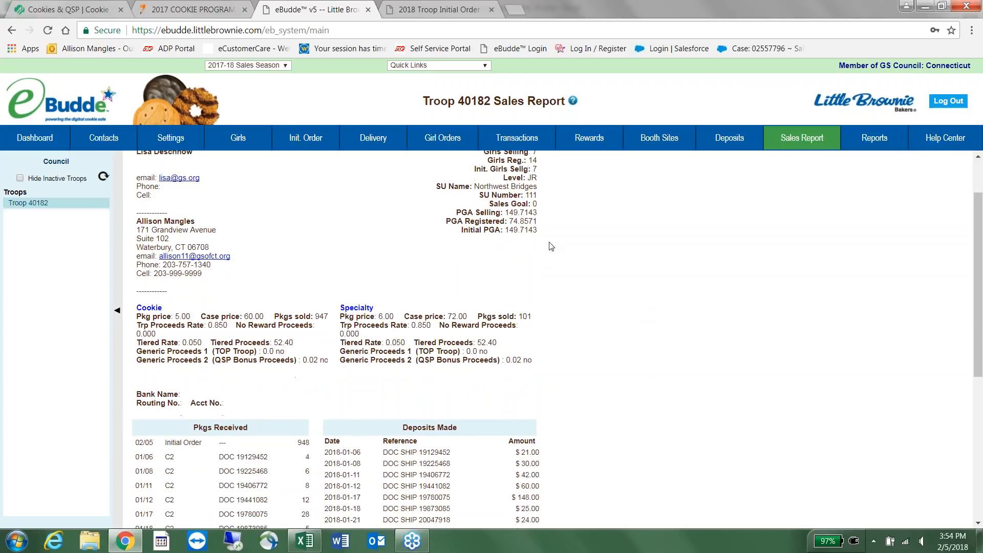
{"action": "left_click_drag", "start_coordinate": [542, 212], "coordinate": [467, 212]}
{"action": "left_click", "coordinate": [527, 213]}
{"action": "left_click_drag", "start_coordinate": [543, 214], "coordinate": [502, 212]}
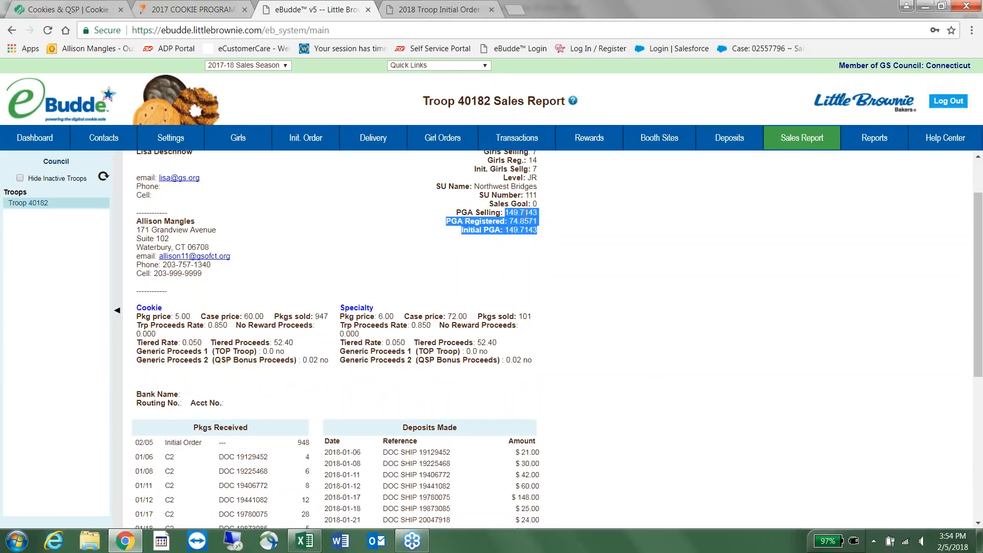
{"action": "left_click", "coordinate": [648, 238]}
{"action": "scroll", "coordinate": [649, 239], "scroll_direction": "down", "scroll_amount": 1}
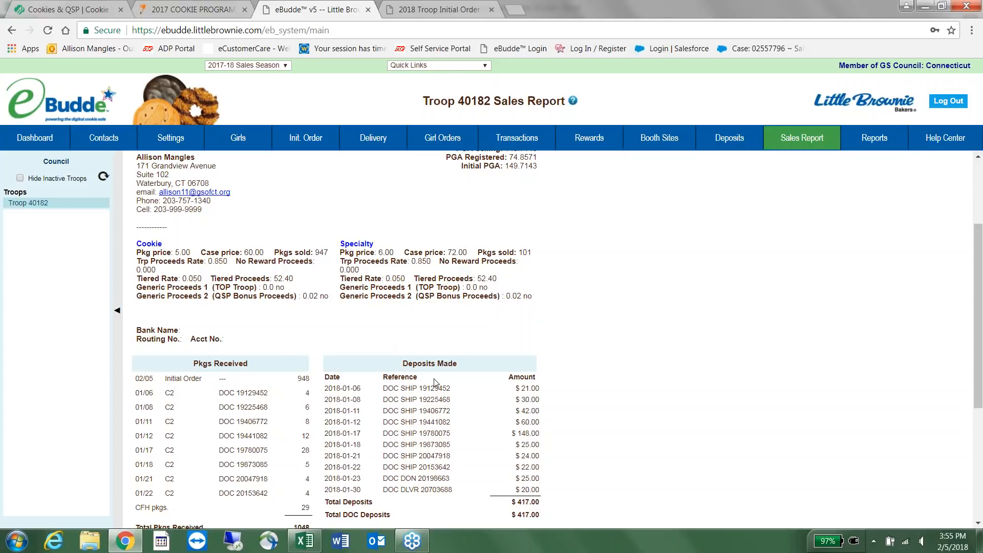
{"action": "scroll", "coordinate": [658, 248], "scroll_direction": "down", "scroll_amount": 4}
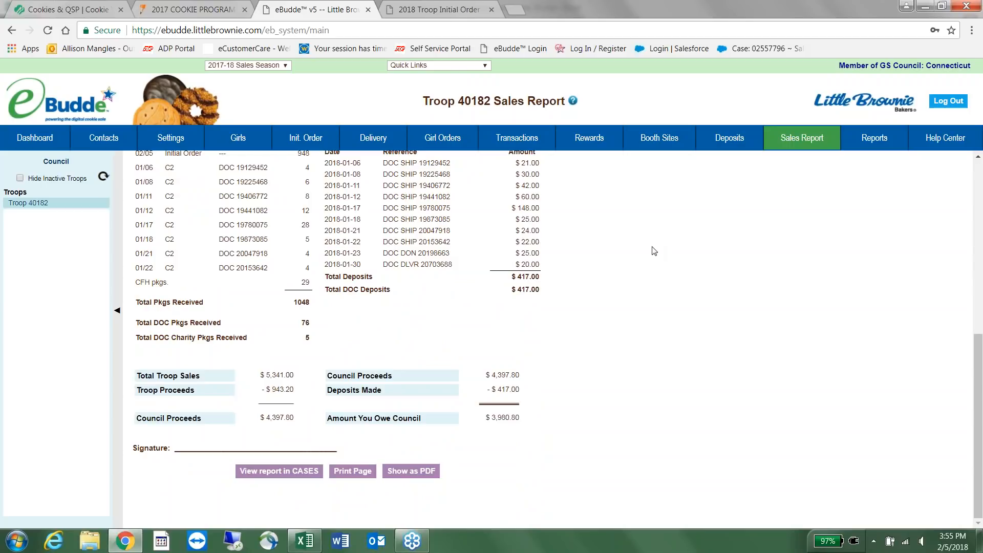
{"action": "scroll", "coordinate": [654, 251], "scroll_direction": "up", "scroll_amount": 1}
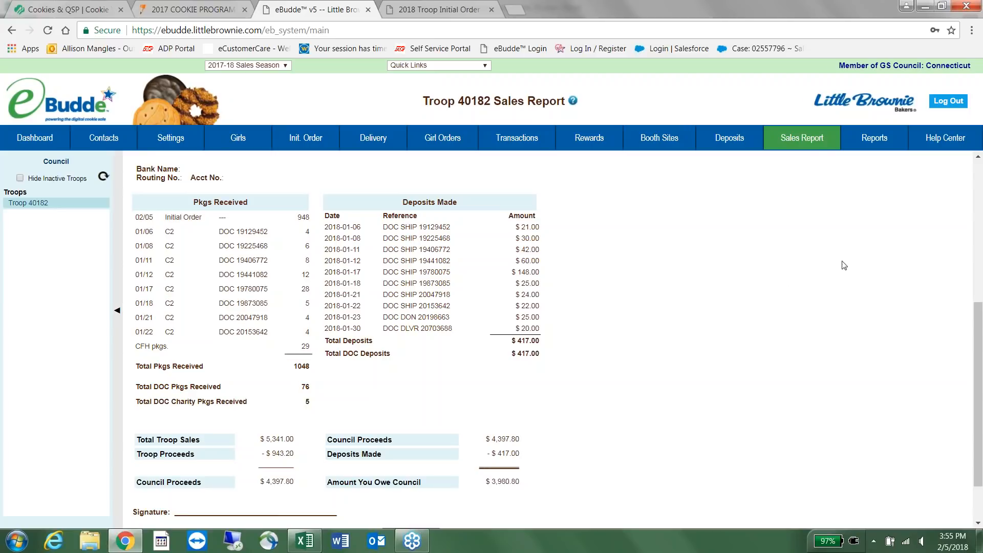
{"action": "right_click", "coordinate": [824, 162]}
{"action": "left_click", "coordinate": [866, 137]}
{"action": "left_click", "coordinate": [866, 137]}
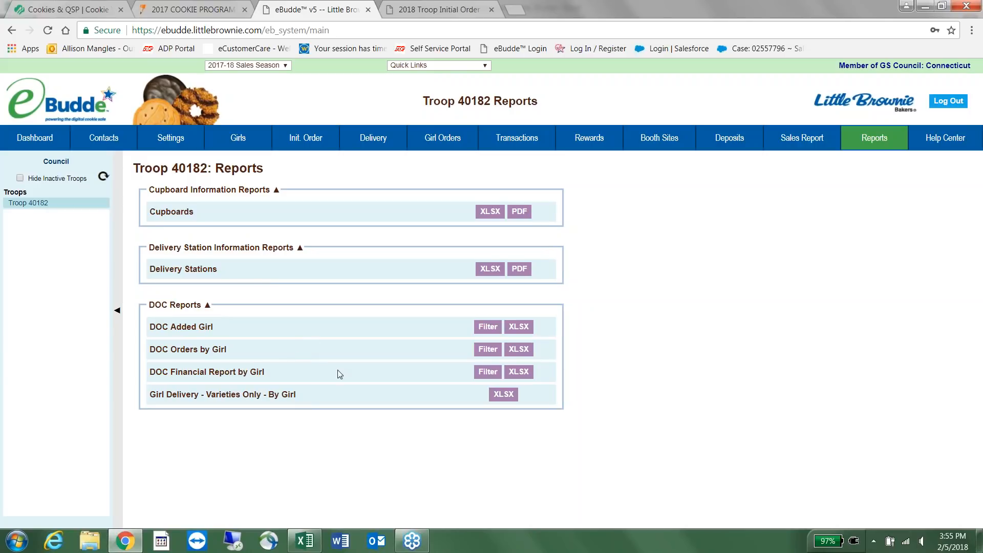
Open the eBudde Help Center welcome page in its own tab.
{"action": "left_click", "coordinate": [931, 138]}
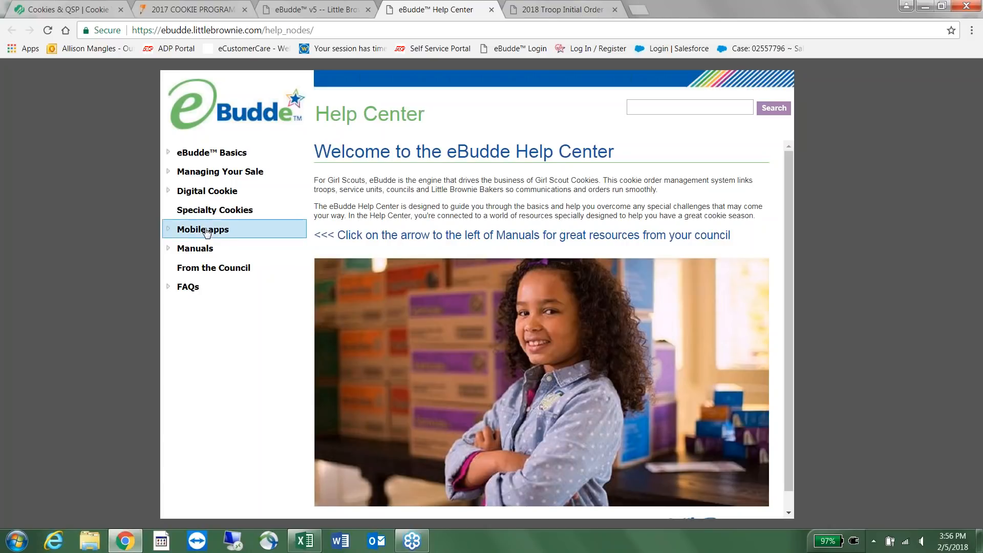
Look up the ebudde Troop App topic under Mobile apps, then return to the cookie volunteer resources page.
{"action": "left_click", "coordinate": [169, 230]}
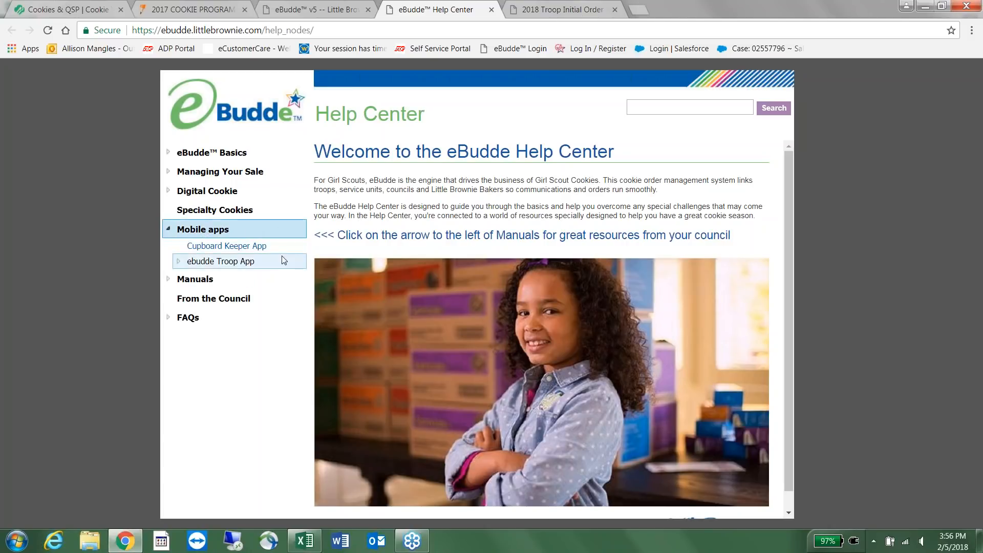
{"action": "left_click", "coordinate": [188, 264]}
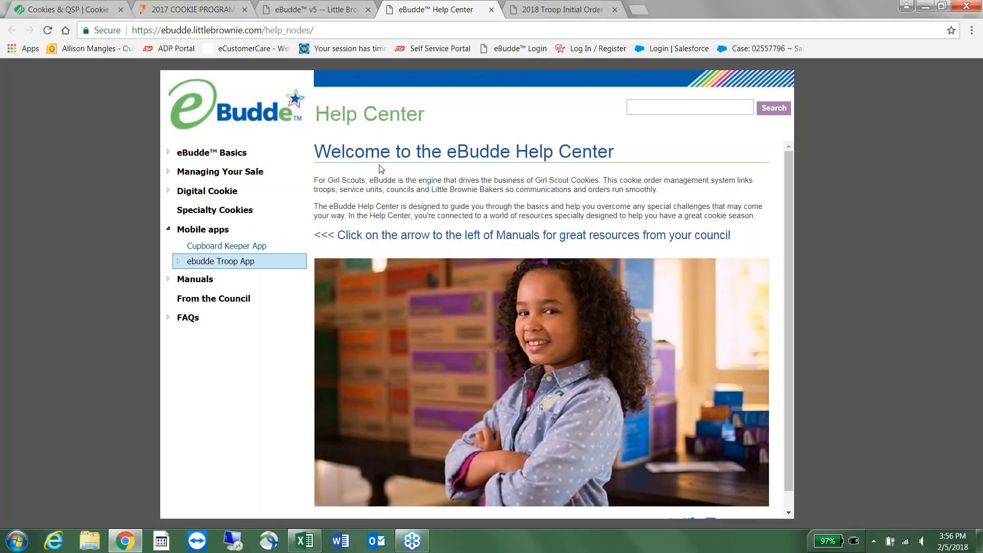
{"action": "left_click", "coordinate": [491, 9]}
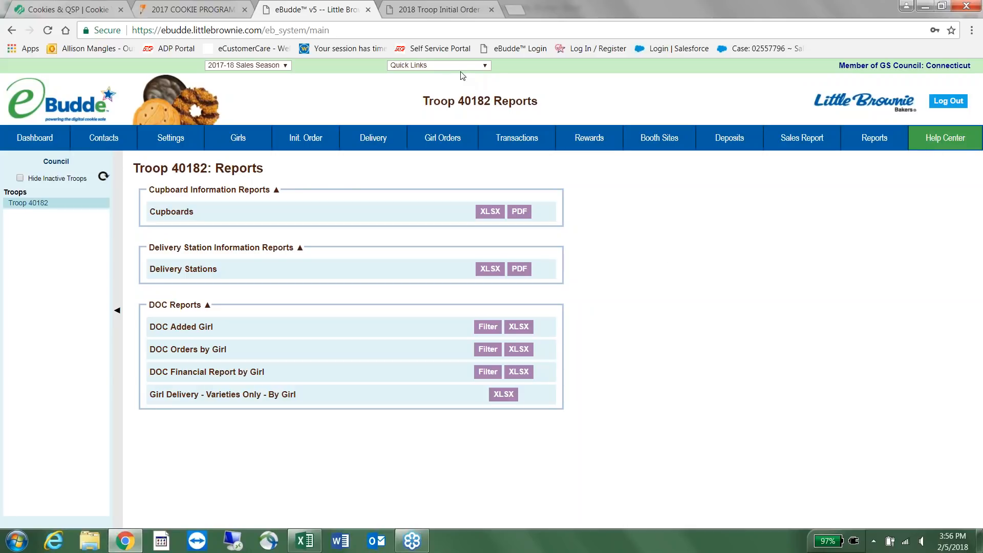
{"action": "left_click", "coordinate": [49, 14]}
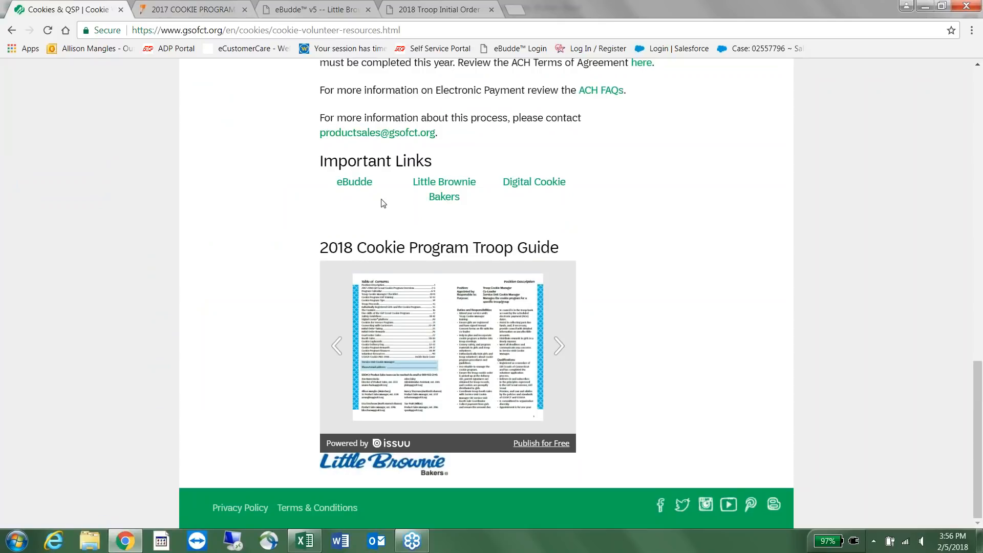
Open the Cookies for Heroes Program PDF in a new tab and glance through it.
{"action": "scroll", "coordinate": [383, 202], "scroll_direction": "up", "scroll_amount": 5}
{"action": "scroll", "coordinate": [364, 251], "scroll_direction": "down", "scroll_amount": 4}
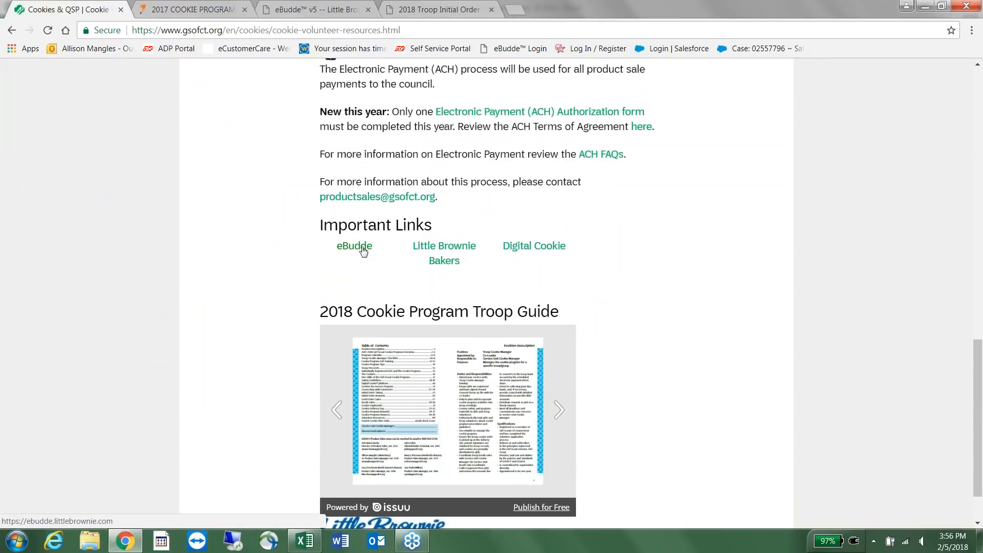
{"action": "scroll", "coordinate": [364, 251], "scroll_direction": "up", "scroll_amount": 5}
{"action": "scroll", "coordinate": [565, 314], "scroll_direction": "up", "scroll_amount": 5}
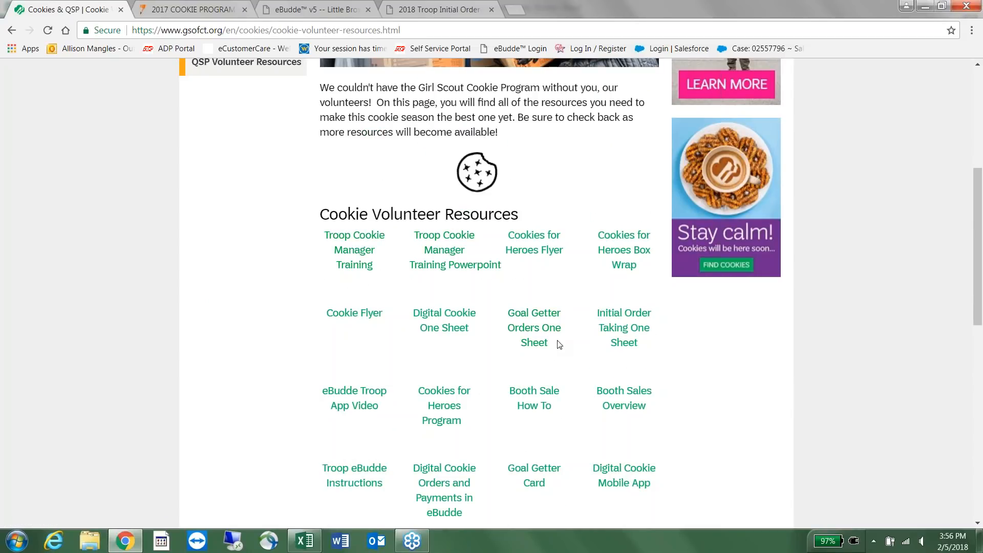
{"action": "scroll", "coordinate": [557, 344], "scroll_direction": "down", "scroll_amount": 1}
{"action": "scroll", "coordinate": [558, 342], "scroll_direction": "down", "scroll_amount": 1}
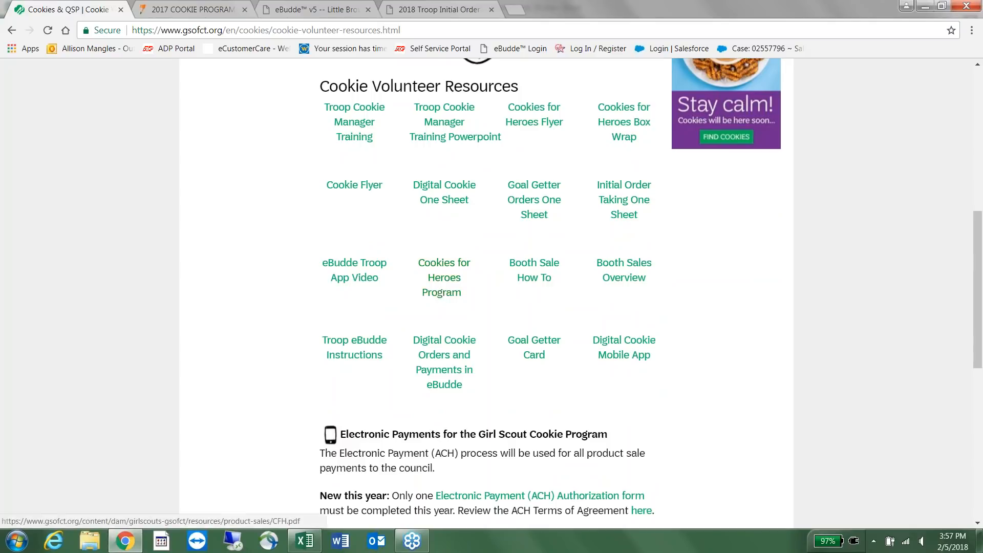
{"action": "left_click", "coordinate": [440, 292]}
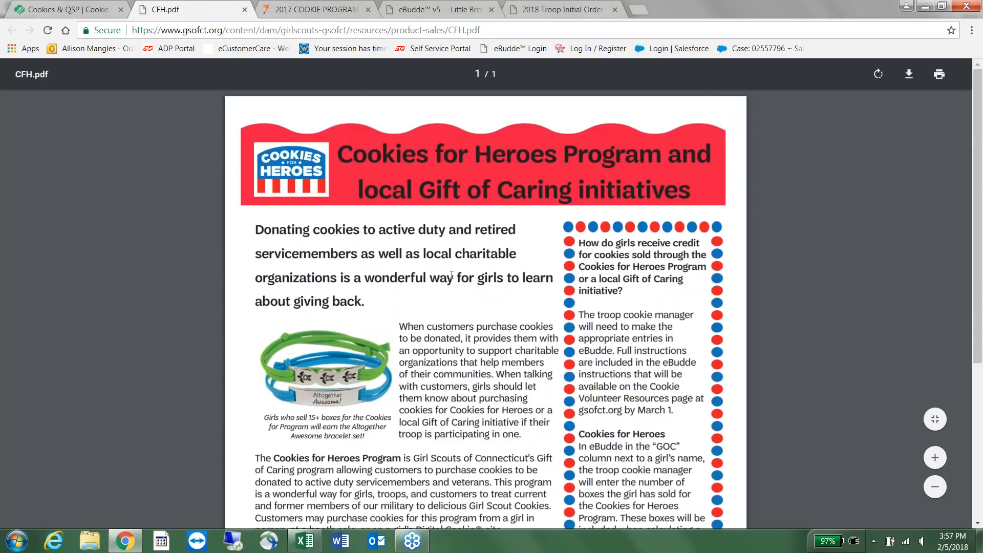
{"action": "scroll", "coordinate": [497, 278], "scroll_direction": "down", "scroll_amount": 3}
{"action": "scroll", "coordinate": [498, 278], "scroll_direction": "up", "scroll_amount": 3}
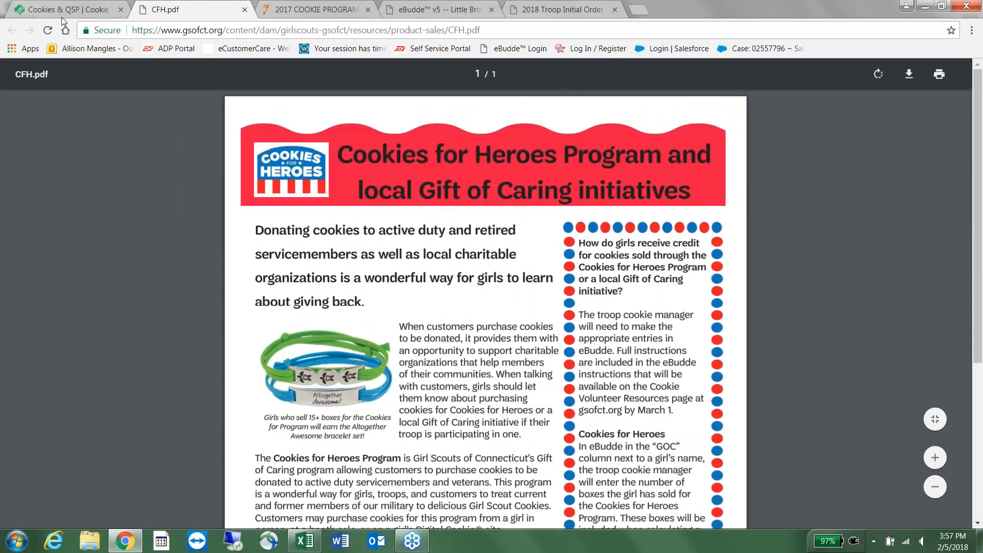
{"action": "left_click", "coordinate": [67, 13]}
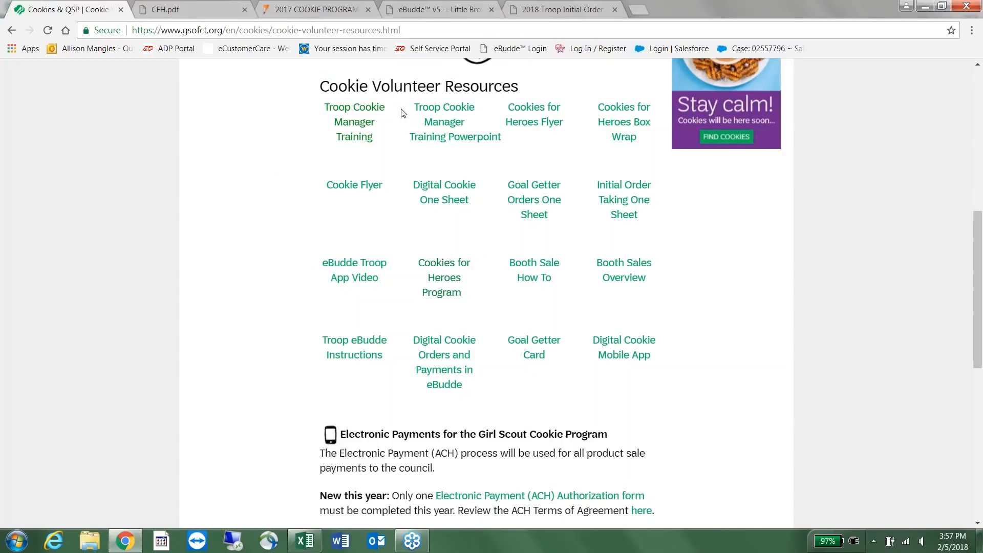
Open the Booth Sales Overview PDF, then return to the top of Cookie Volunteer Resources.
{"action": "left_click", "coordinate": [623, 270]}
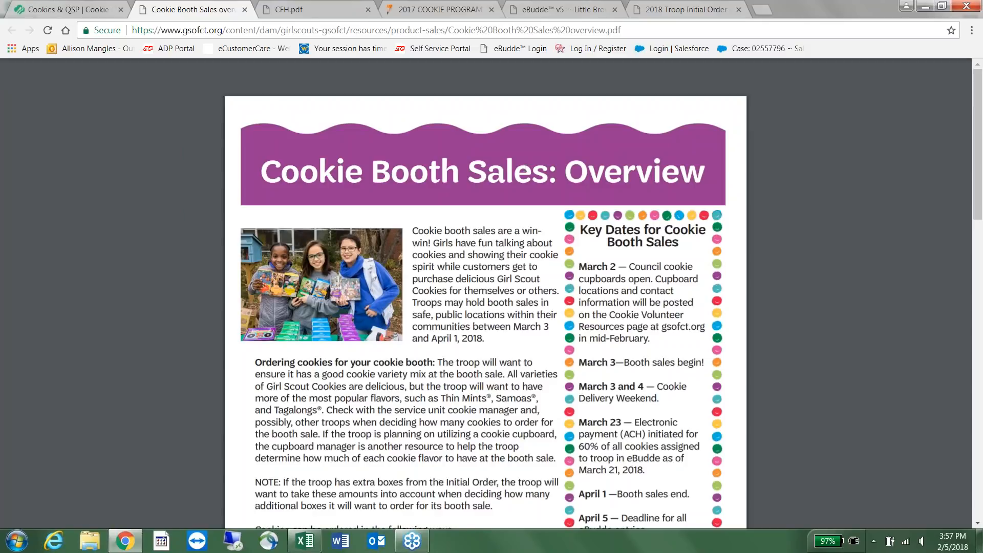
{"action": "left_click", "coordinate": [77, 10]}
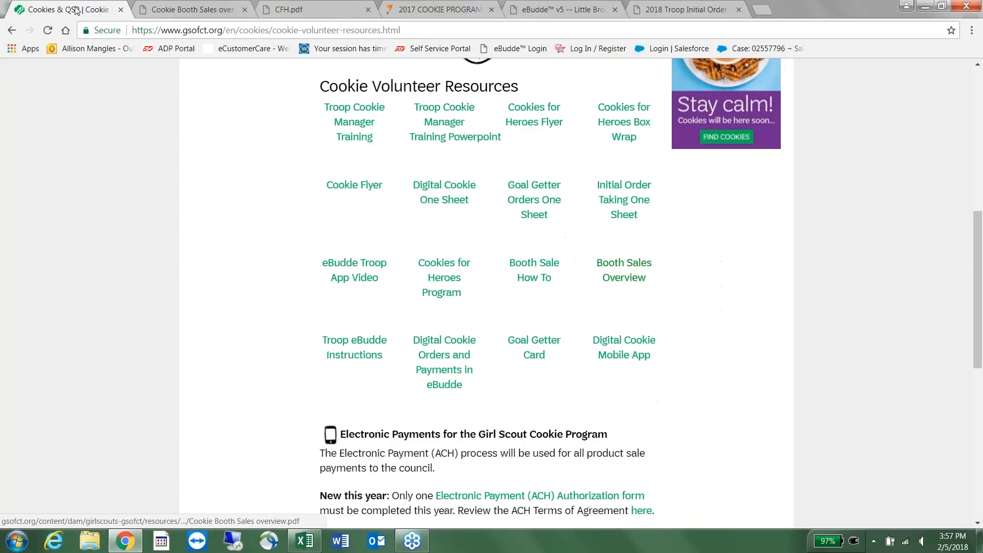
{"action": "scroll", "coordinate": [288, 190], "scroll_direction": "up", "scroll_amount": 8}
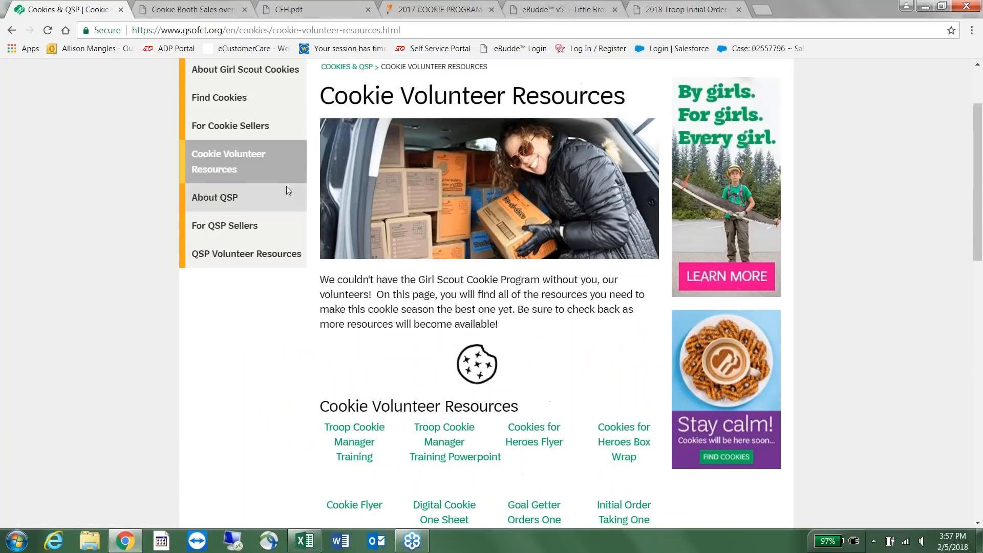